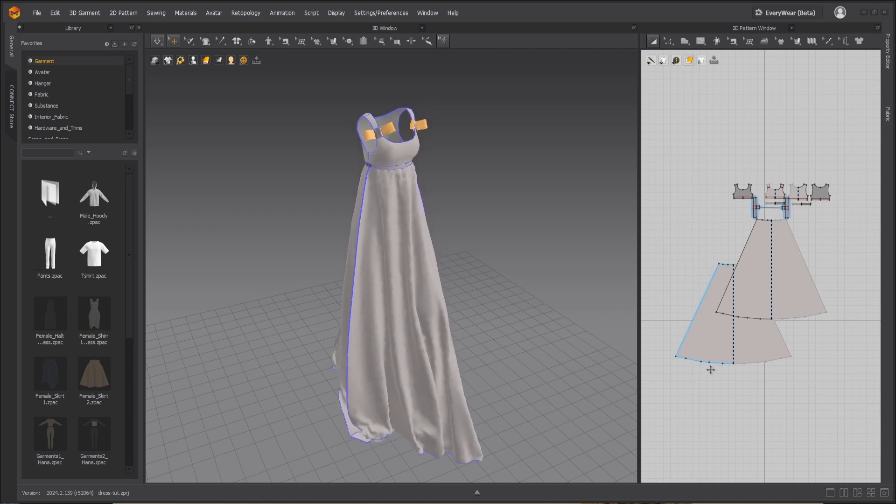
pyautogui.click(720, 351)
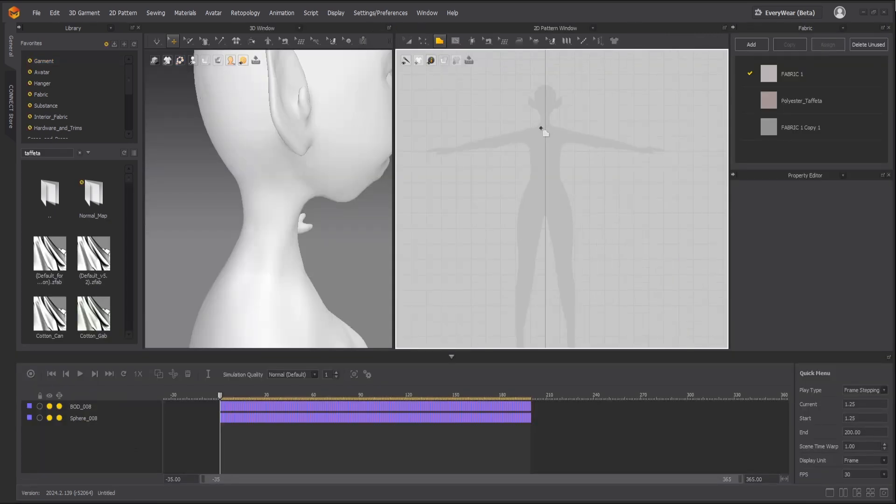
# - Start a half-dress polygon at the avatar's centre line with a curved neckline about 13.9 cm long and a shoulder edge about 2.6 cm
pyautogui.scroll(3, 522, 117)
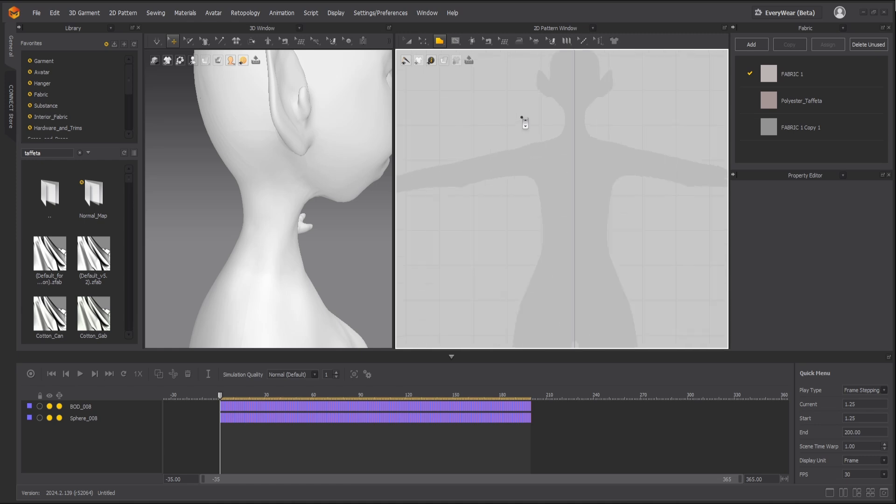
pyautogui.click(439, 41)
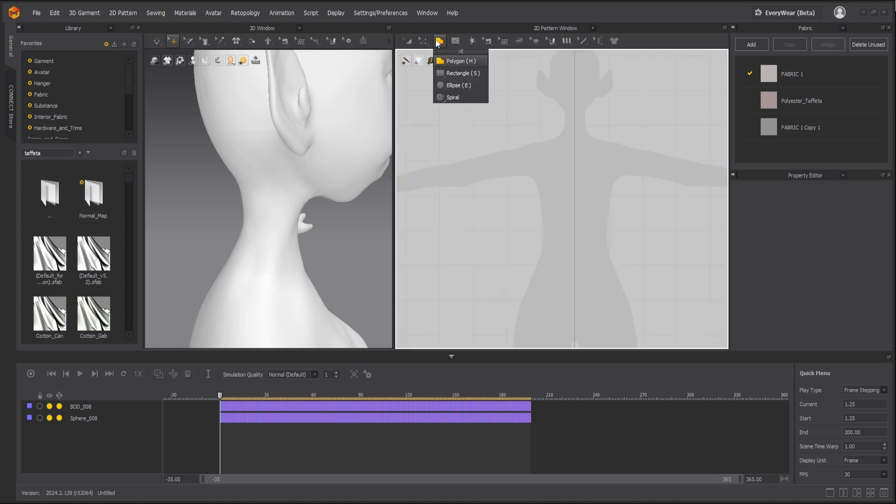
pyautogui.scroll(-4, 574, 158)
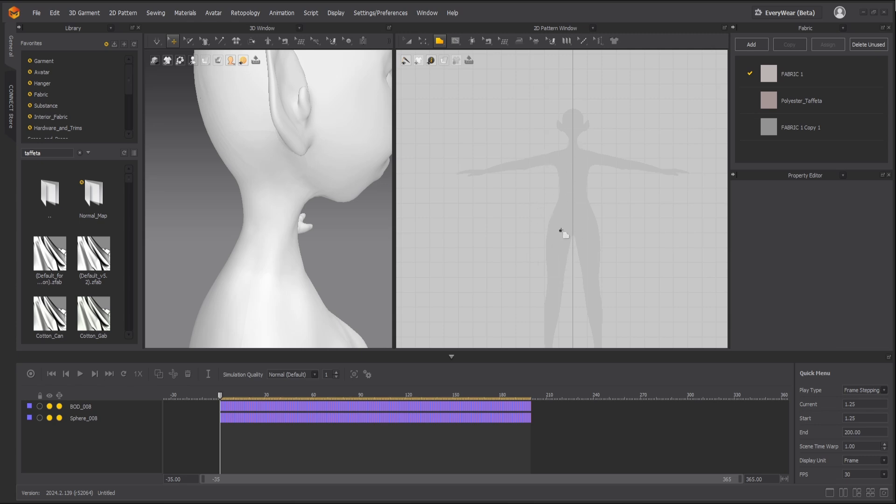
pyautogui.scroll(3, 586, 175)
pyautogui.scroll(2, 514, 114)
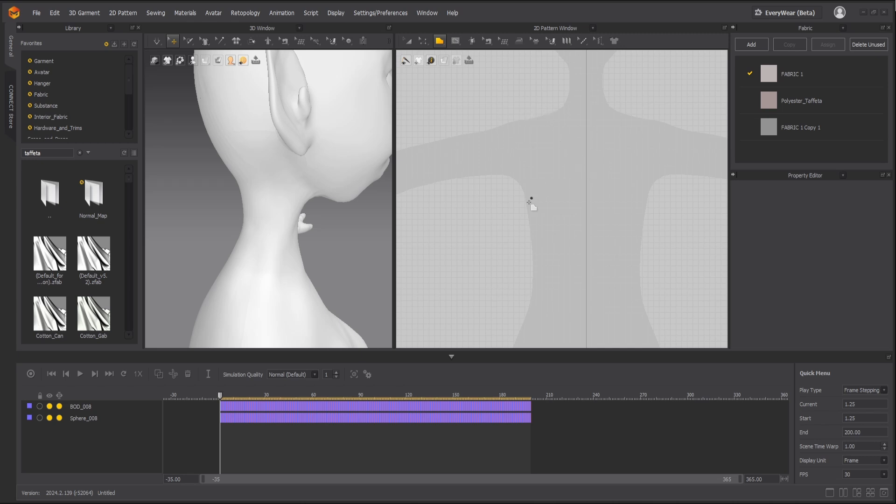
pyautogui.click(586, 172)
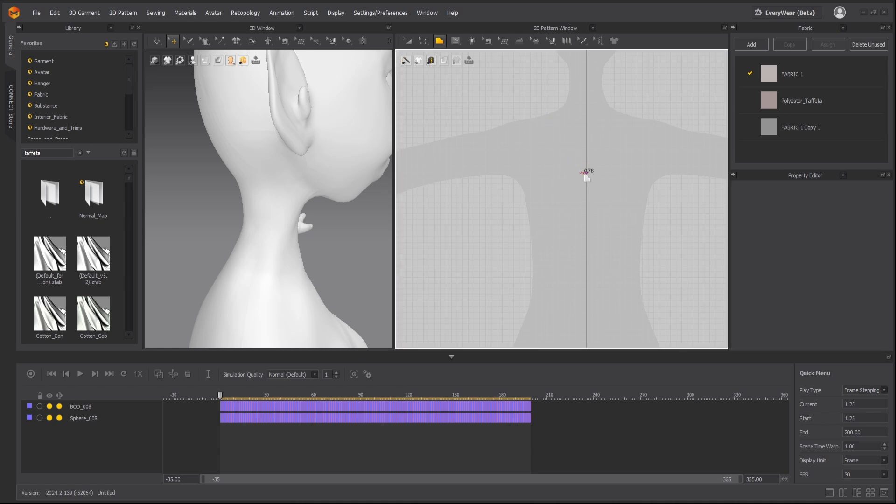
pyautogui.moveTo(543, 114); pyautogui.dragTo(545, 61)
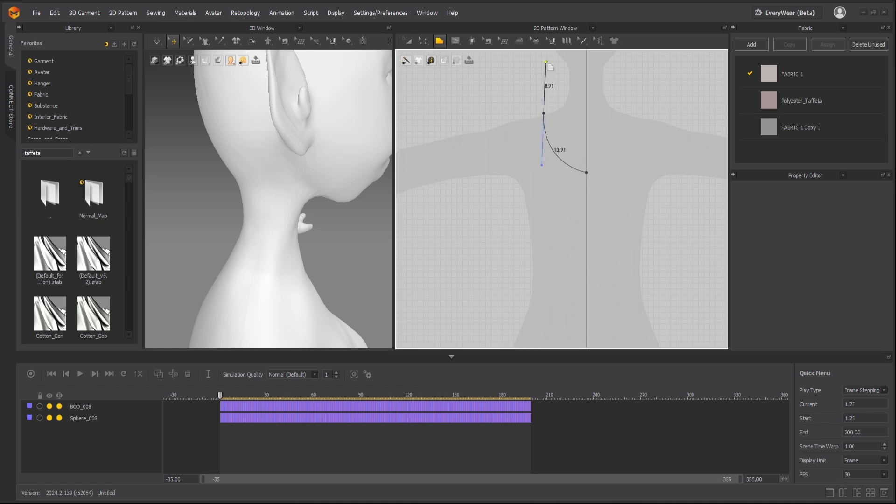
pyautogui.click(543, 114)
pyautogui.click(529, 117)
# - Continue the outline with a curved armhole about 15.6 cm long and a side edge that curves in at the waist and out towards the hip
pyautogui.moveTo(519, 203); pyautogui.dragTo(497, 210)
pyautogui.click(525, 237)
pyautogui.scroll(-3, 524, 237)
pyautogui.scroll(5, 528, 296)
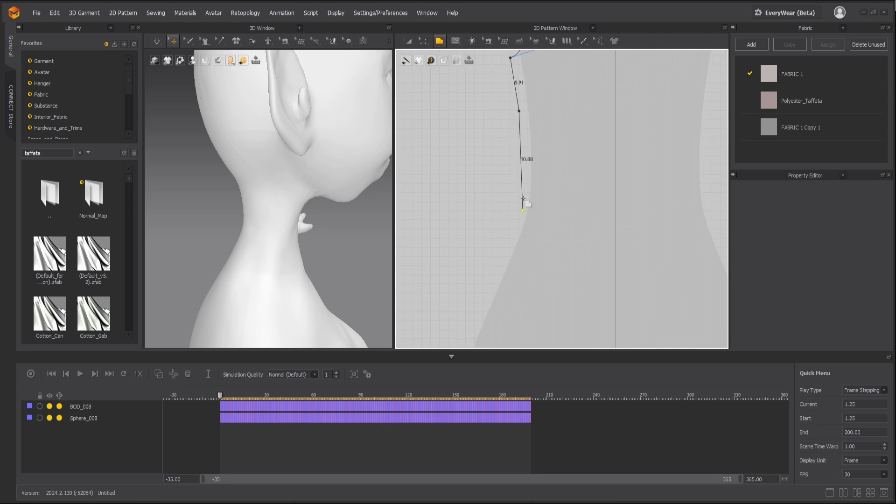
pyautogui.moveTo(515, 206); pyautogui.dragTo(505, 227)
pyautogui.click(499, 242)
pyautogui.scroll(-4, 483, 269)
pyautogui.click(471, 274)
pyautogui.click(424, 274)
pyautogui.moveTo(424, 257); pyautogui.dragTo(431, 231)
pyautogui.click(431, 215)
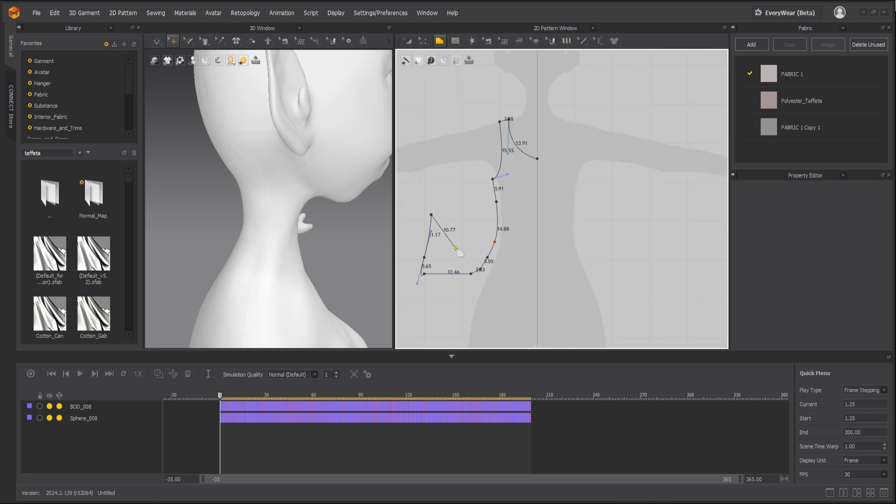
pyautogui.click(455, 248)
pyautogui.click(455, 227)
pyautogui.press('BackSpace')
pyautogui.press('BackSpace')
pyautogui.press('BackSpace')
pyautogui.press('BackSpace')
pyautogui.press('BackSpace')
# - Extend the side edge with a curve about 11.8 cm long over the hip and a straight section down to hem level at the thigh
pyautogui.scroll(-2, 467, 289)
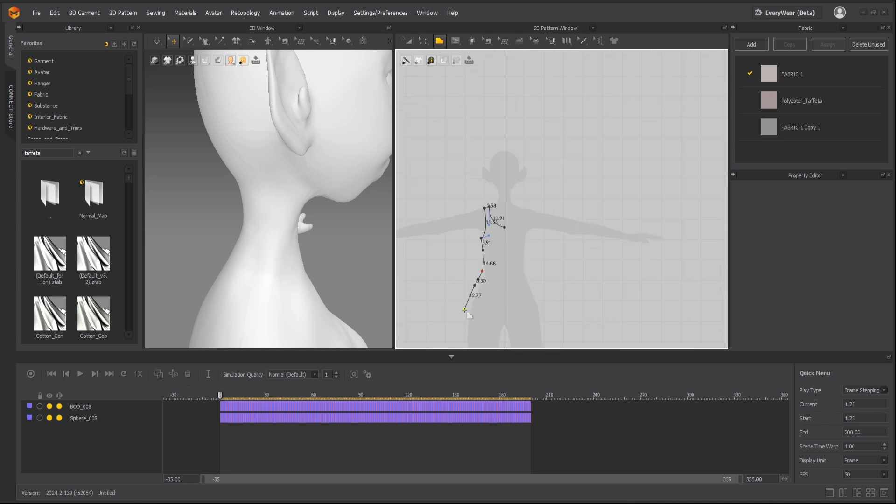
pyautogui.scroll(3, 455, 301)
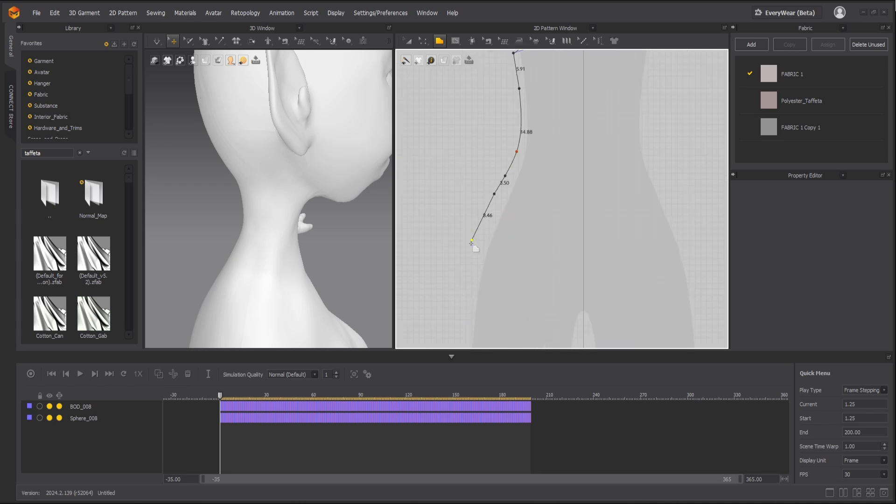
pyautogui.moveTo(468, 259); pyautogui.dragTo(463, 297)
pyautogui.scroll(-7, 465, 277)
pyautogui.scroll(6, 462, 323)
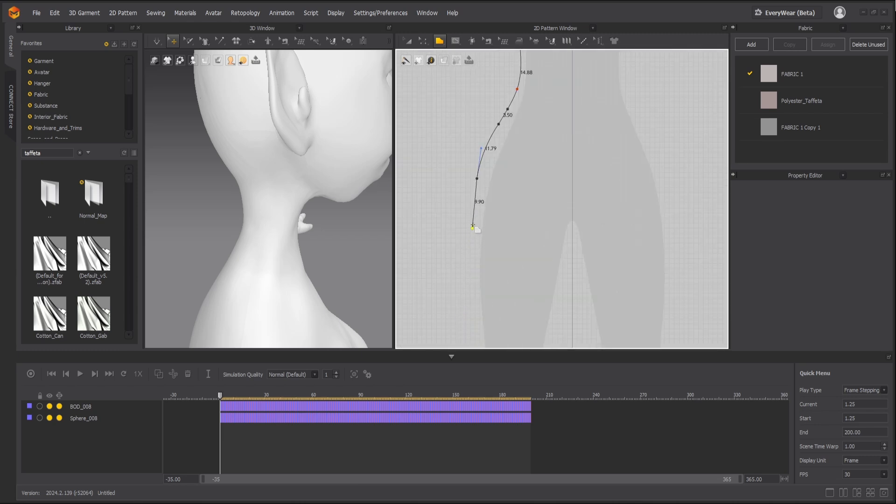
pyautogui.click(472, 215)
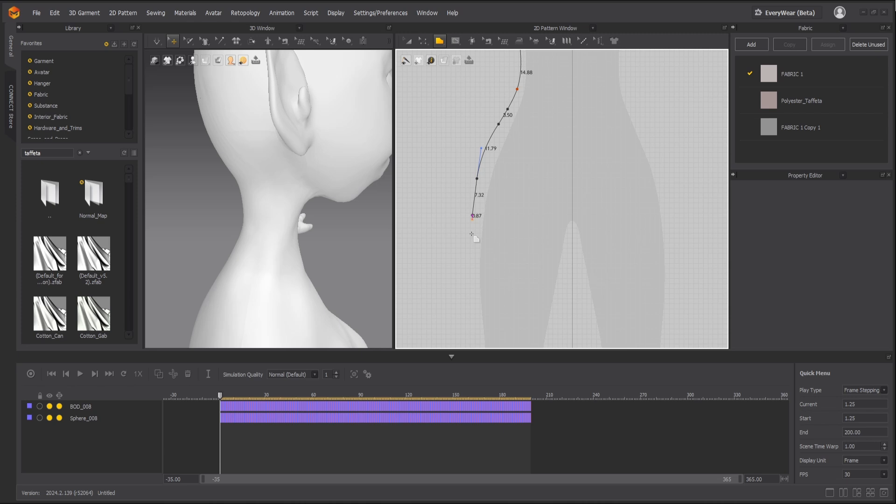
pyautogui.click(473, 304)
# - Close the half-dress outline with a straight hem and a vertical centre edge about 64.1 cm long that ends at the neckline's starting point
pyautogui.scroll(-7, 577, 266)
pyautogui.scroll(6, 576, 186)
pyautogui.scroll(3, 570, 192)
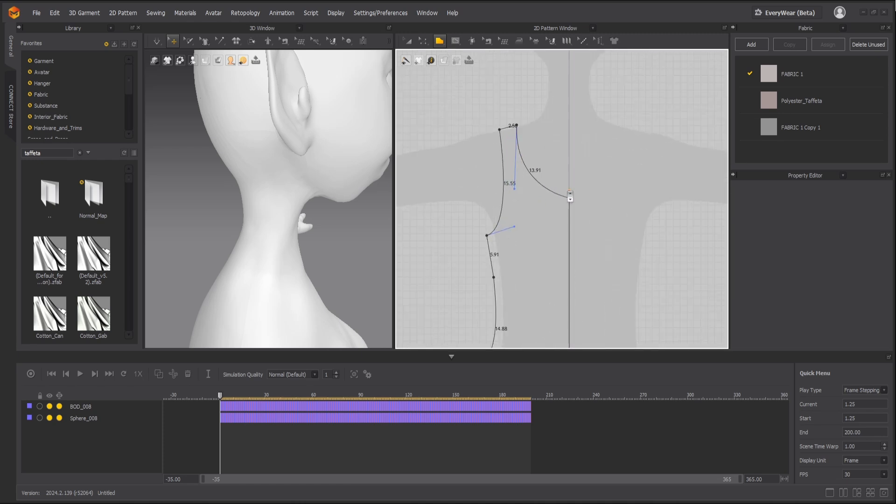
pyautogui.scroll(4, 569, 196)
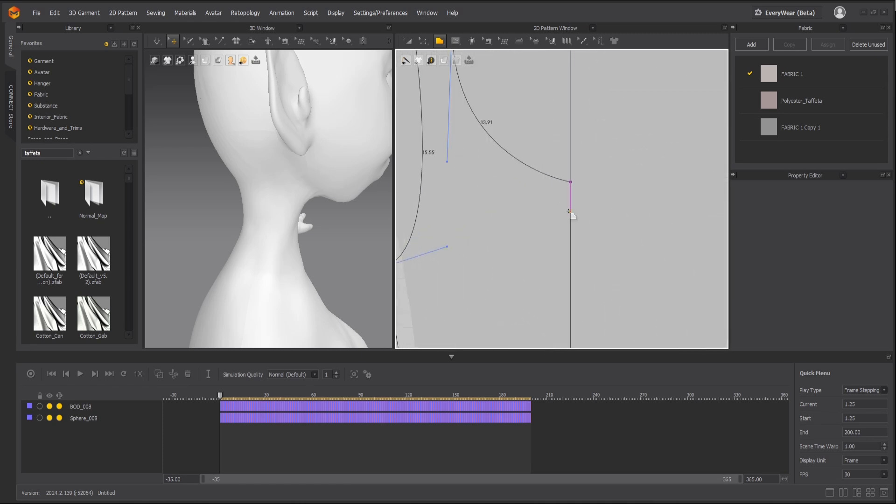
pyautogui.click(570, 182)
pyautogui.scroll(-10, 574, 215)
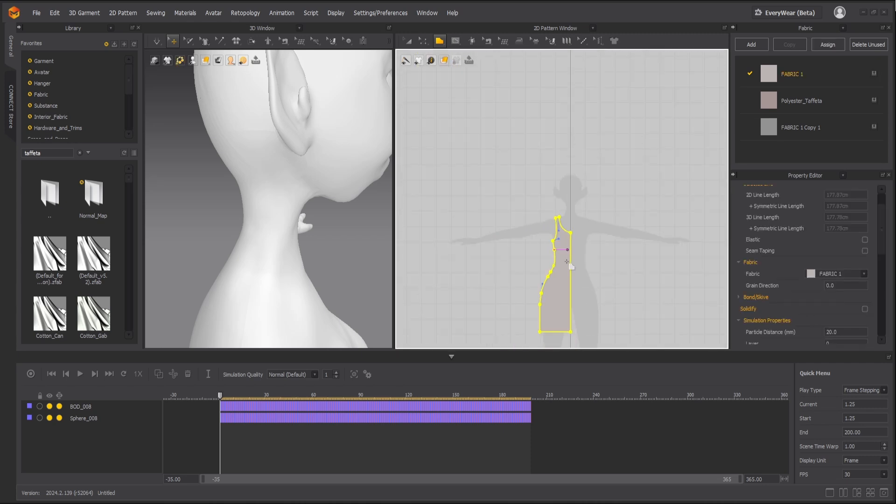
# - Unfold the half pattern across its centre edge using Unfold Symmetric Editing (with Sewing)
pyautogui.scroll(4, 570, 337)
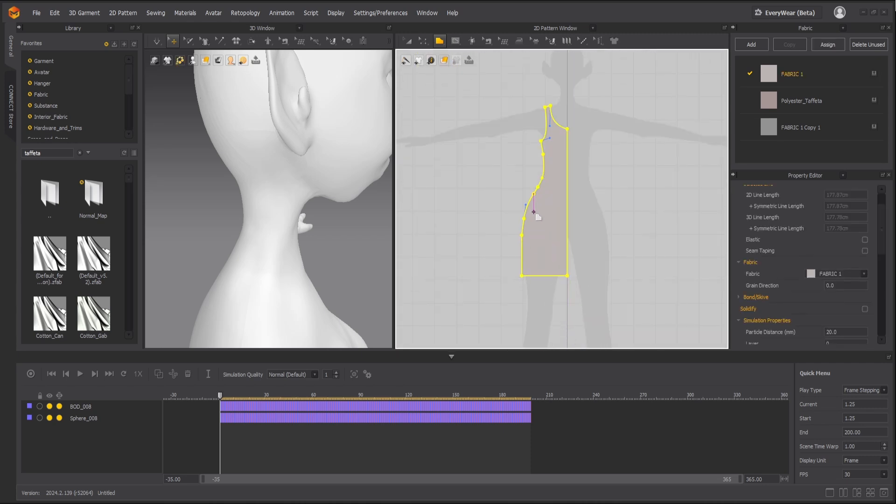
pyautogui.press('a')
pyautogui.press('z')
pyautogui.click(567, 226)
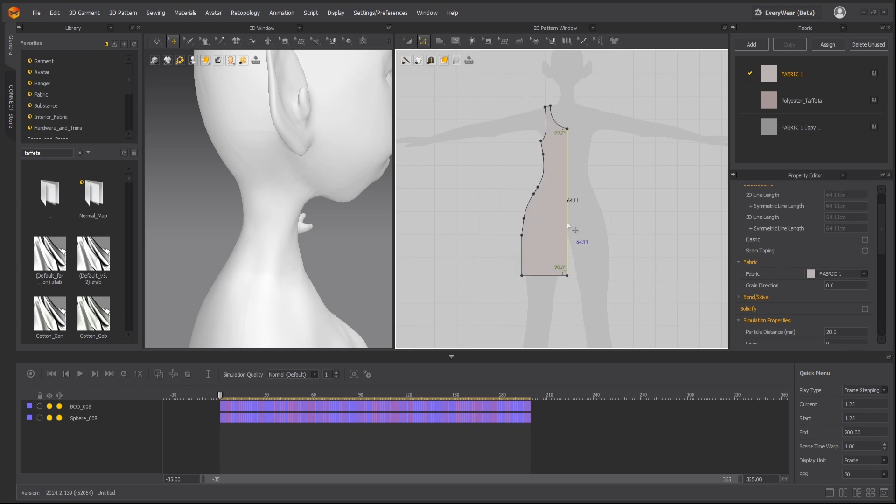
pyautogui.rightClick(568, 224)
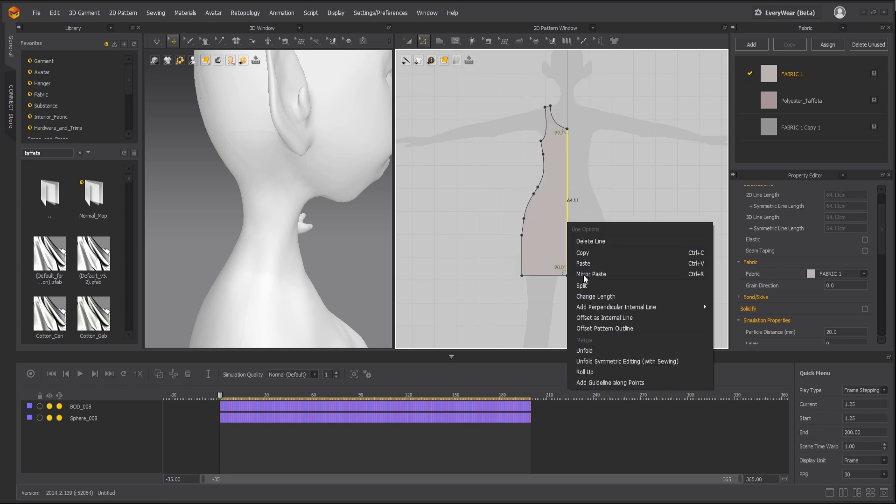
pyautogui.click(611, 362)
# - Tilt the dress pattern in 3D and move it close to the front of the avatar's chest
pyautogui.scroll(-5, 326, 305)
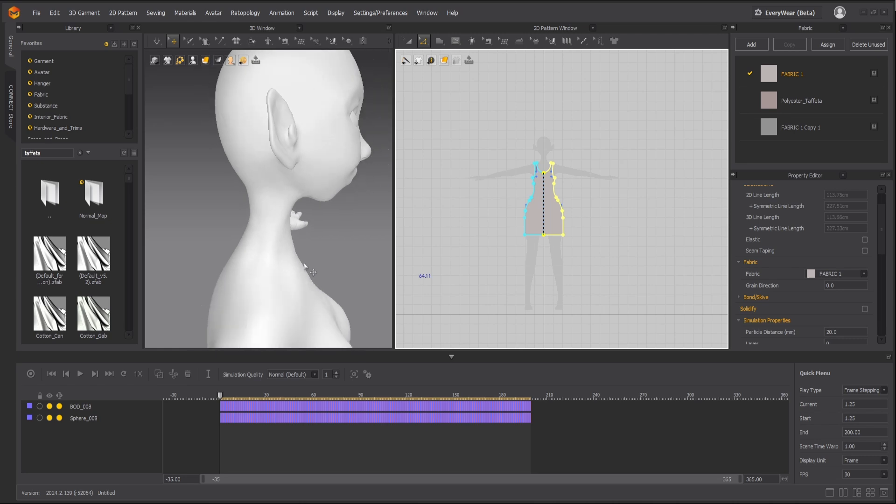
pyautogui.click(328, 264)
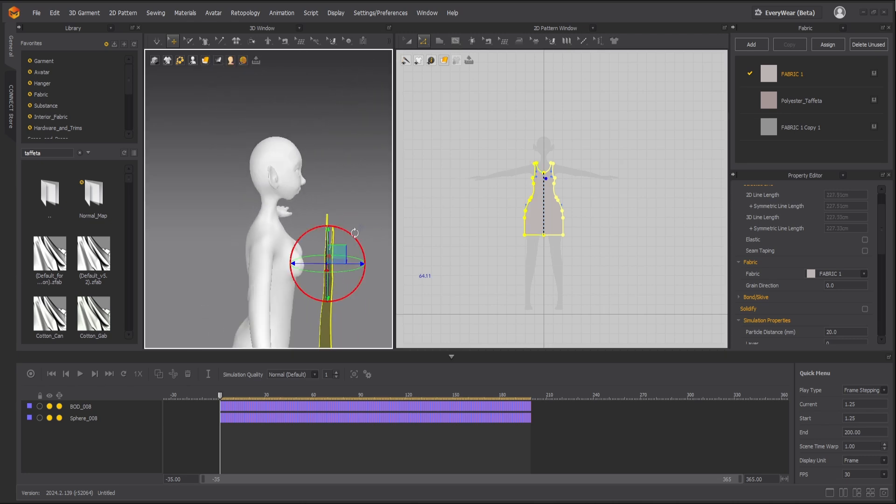
pyautogui.moveTo(354, 235); pyautogui.dragTo(317, 245)
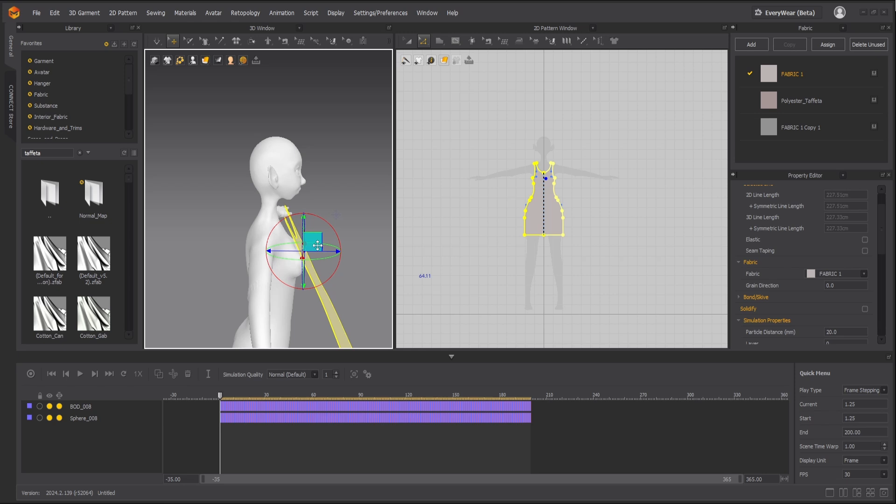
# - Duplicate the dress pattern and position the copy behind the avatar's back in 3D as the back piece
pyautogui.press('a')
pyautogui.click(561, 217)
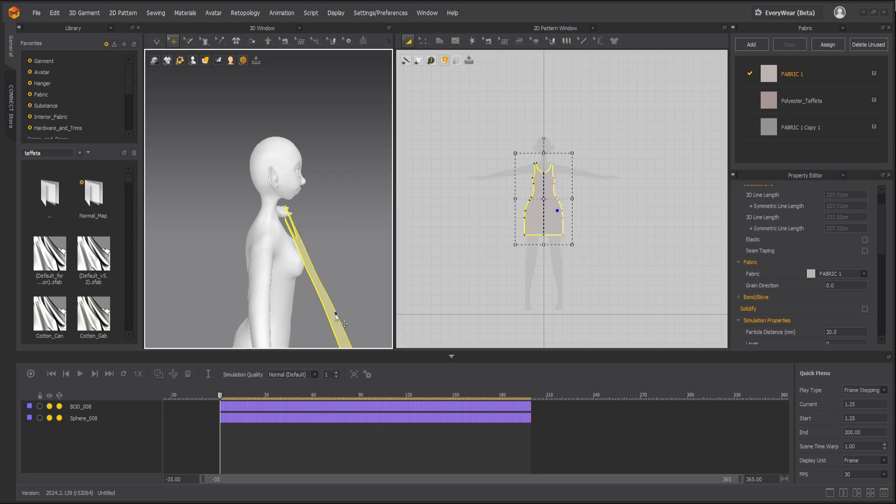
pyautogui.moveTo(307, 318); pyautogui.dragTo(233, 289)
pyautogui.moveTo(215, 257); pyautogui.dragTo(201, 242)
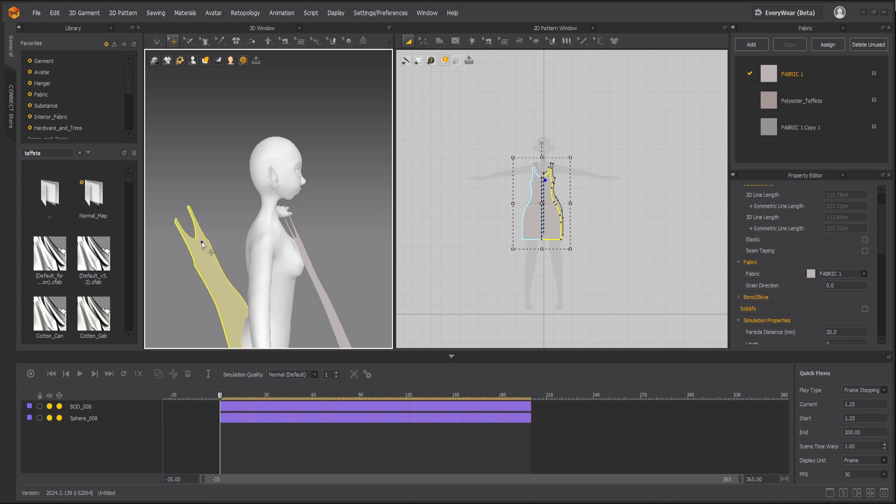
pyautogui.moveTo(214, 203); pyautogui.dragTo(241, 246)
pyautogui.moveTo(185, 250); pyautogui.dragTo(211, 150)
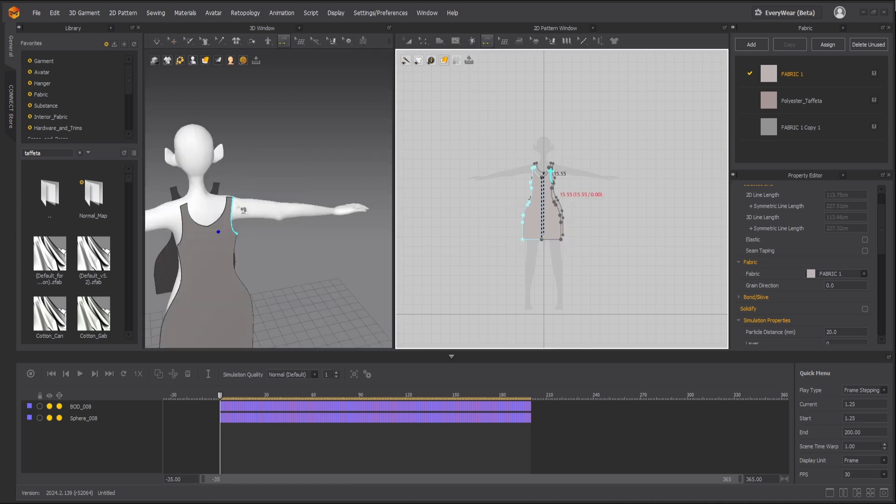
# - Sew the front shoulder edges to the matching back shoulder edges and briefly simulate the garment
pyautogui.moveTo(233, 199); pyautogui.dragTo(237, 201)
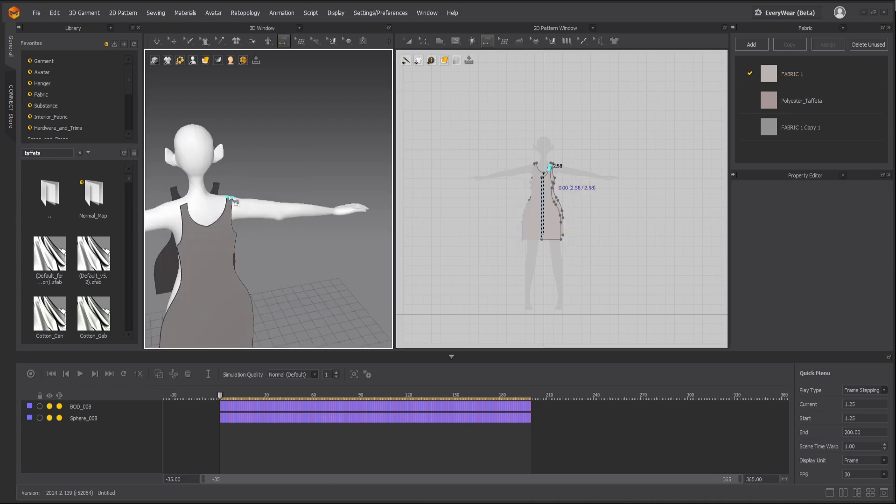
pyautogui.click(224, 190)
pyautogui.click(224, 191)
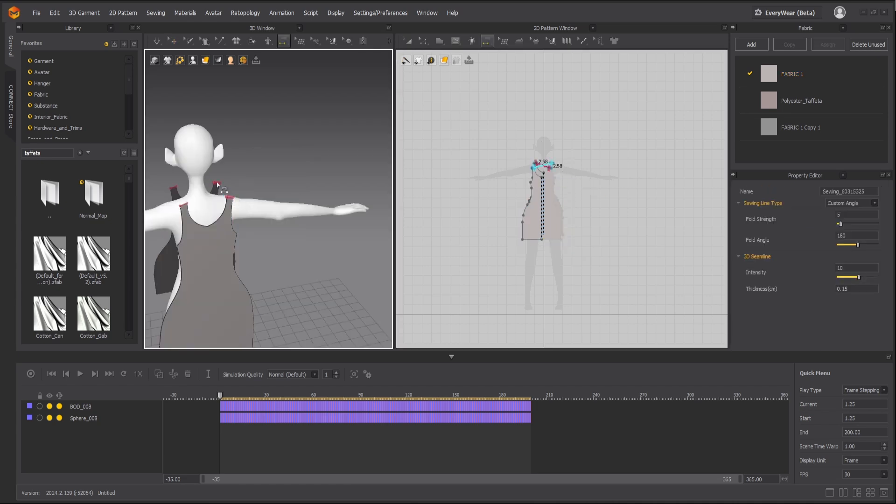
pyautogui.press('space')
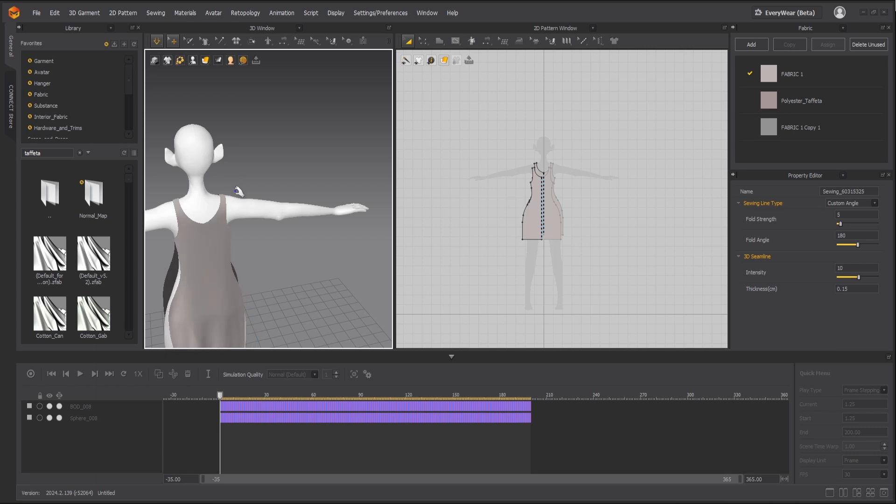
pyautogui.press('space')
# - Move the back piece in the 2D pattern layout so it sits beside the front piece without overlapping it
pyautogui.moveTo(279, 261); pyautogui.dragTo(218, 283, button='right')
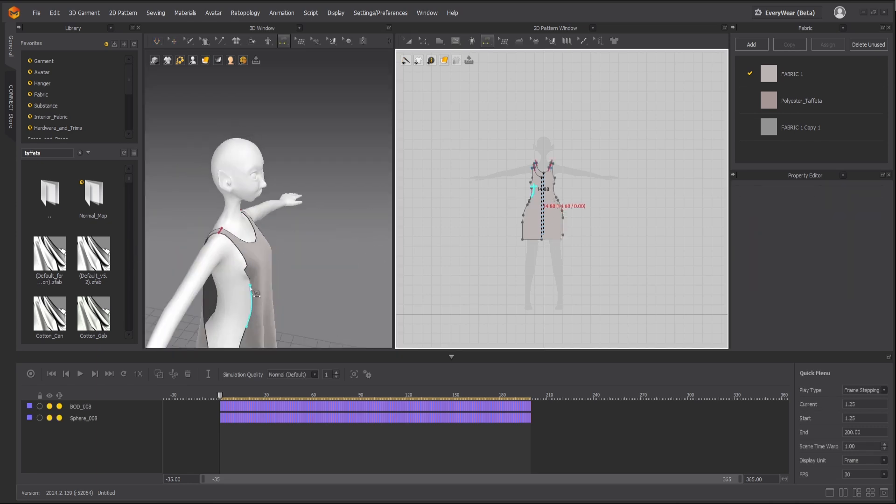
pyautogui.scroll(-2, 253, 284)
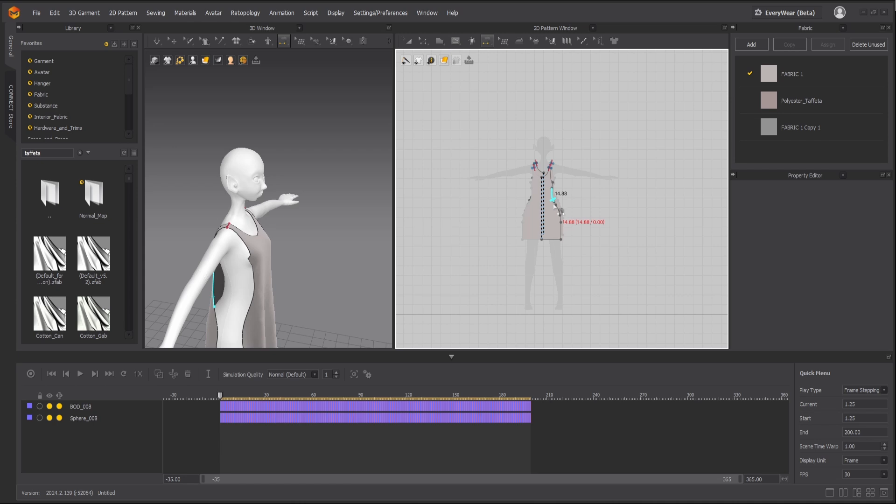
pyautogui.press('a')
pyautogui.click(550, 213)
pyautogui.click(554, 216)
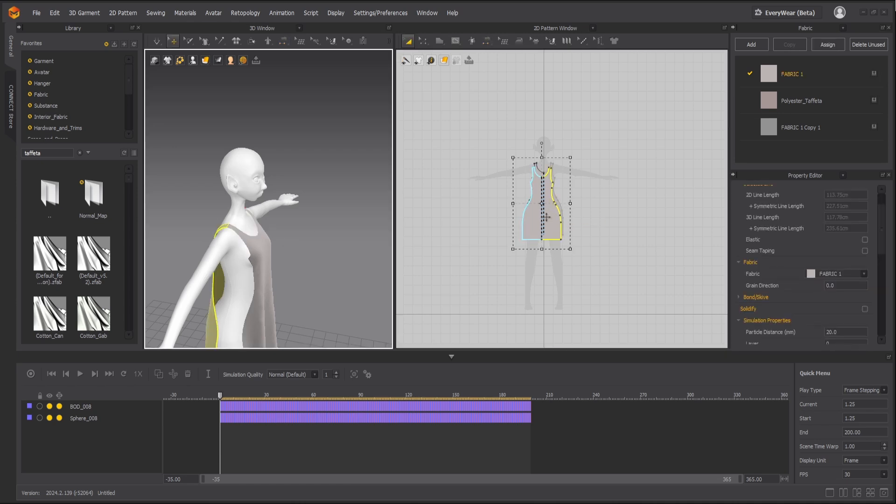
pyautogui.moveTo(546, 217); pyautogui.dragTo(608, 212)
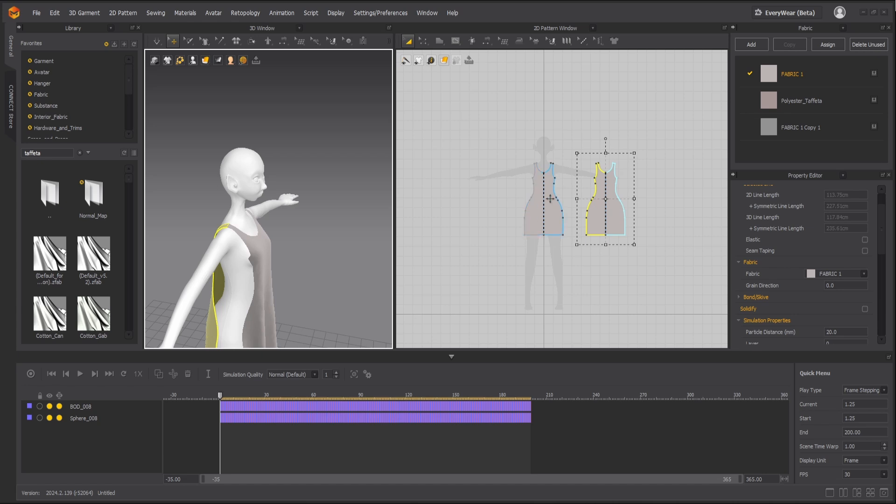
# - Sew the front piece's side edge from armhole to hem to the matching back side edge and briefly simulate the garment
pyautogui.scroll(3, 559, 213)
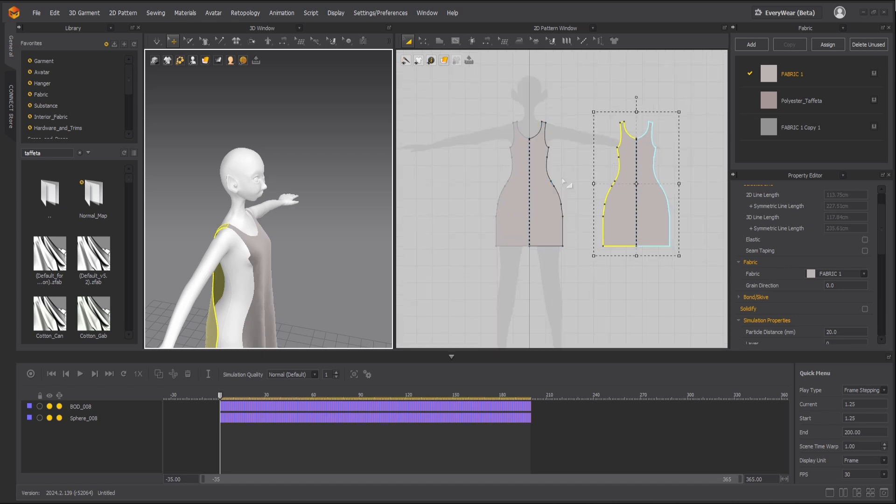
pyautogui.press('n')
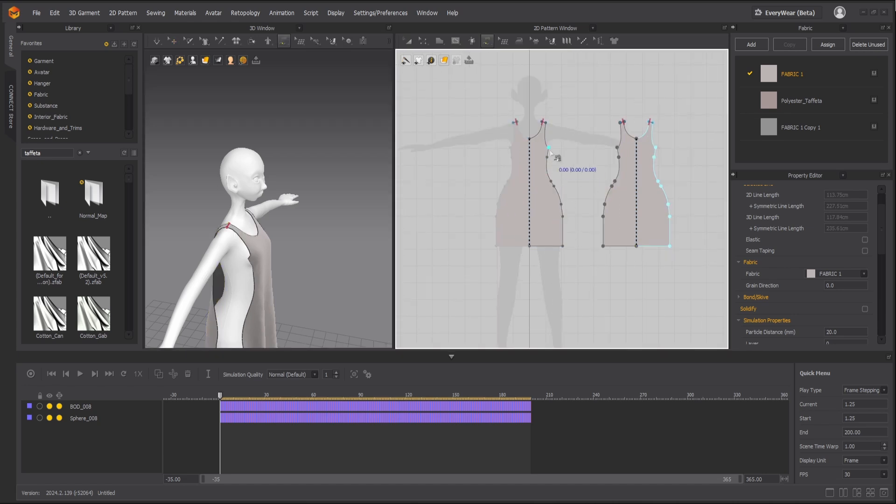
pyautogui.click(563, 247)
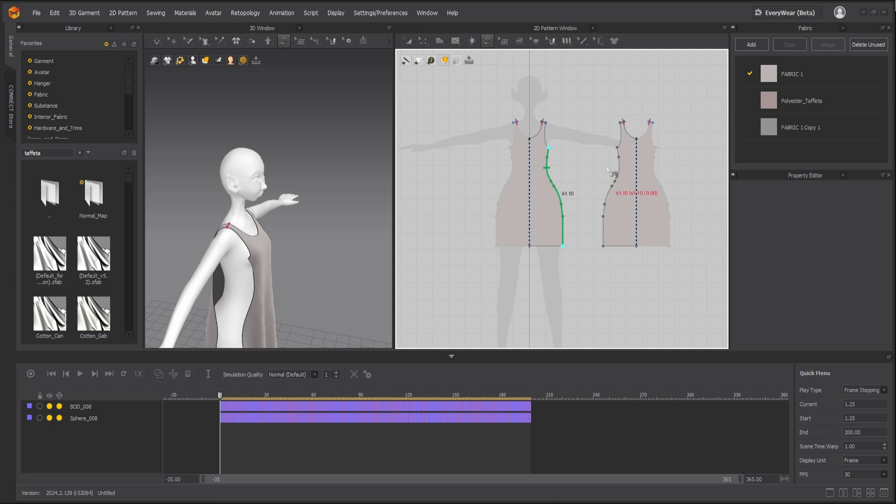
pyautogui.click(606, 247)
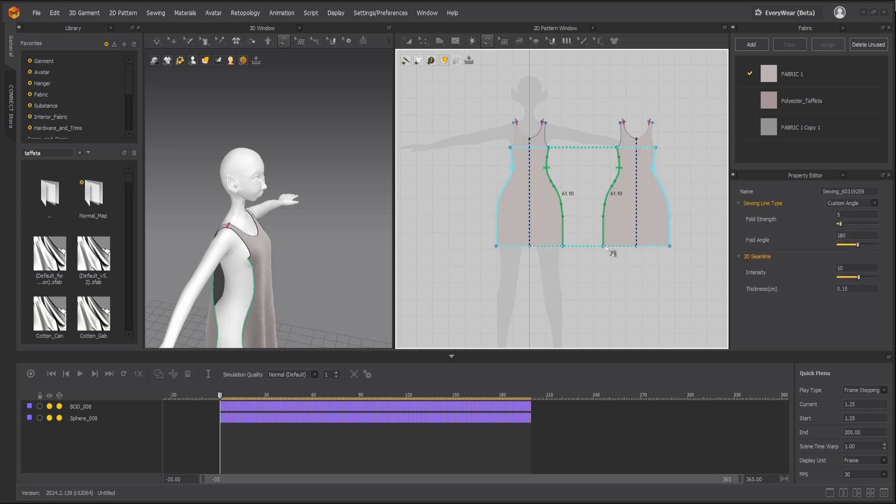
pyautogui.press('space')
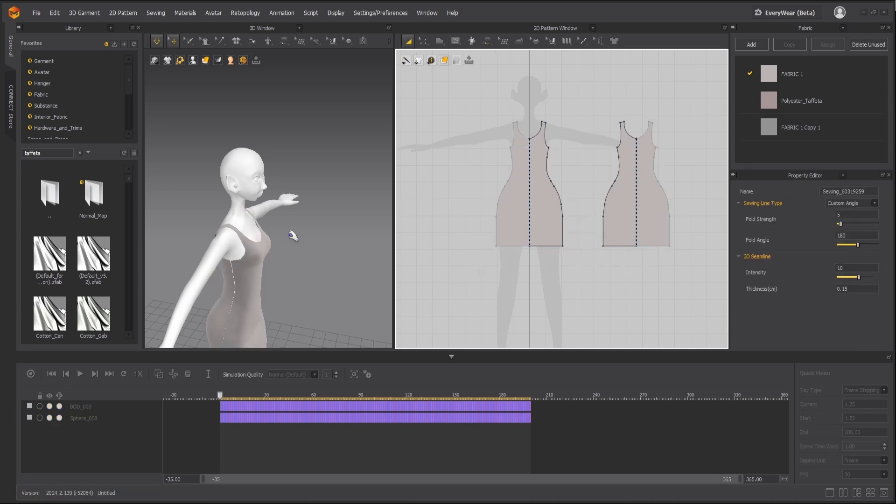
pyautogui.press('space')
# - Raise the centre point of the back piece's neckline to just below shoulder height
pyautogui.scroll(2, 655, 140)
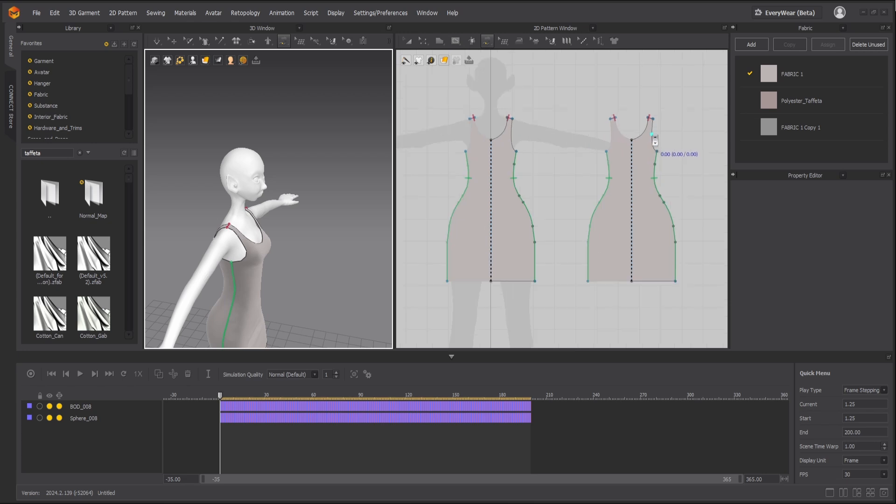
pyautogui.scroll(2, 655, 140)
pyautogui.press('z')
pyautogui.click(594, 154)
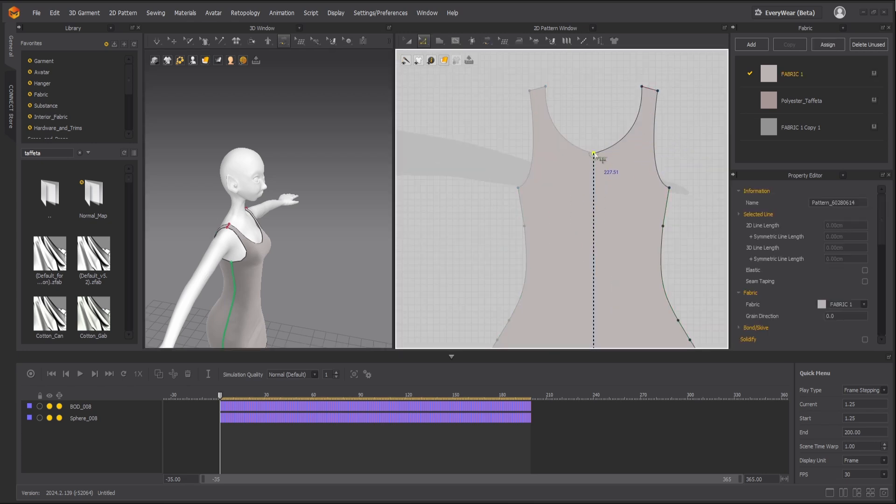
pyautogui.moveTo(594, 154); pyautogui.dragTo(594, 110)
pyautogui.hotkey('ctrl', 'z')
pyautogui.click(594, 153)
# - Delete all curve points from the back neckline, bend it into a smooth shallow curve, and simulate the dress
pyautogui.rightClick(582, 116)
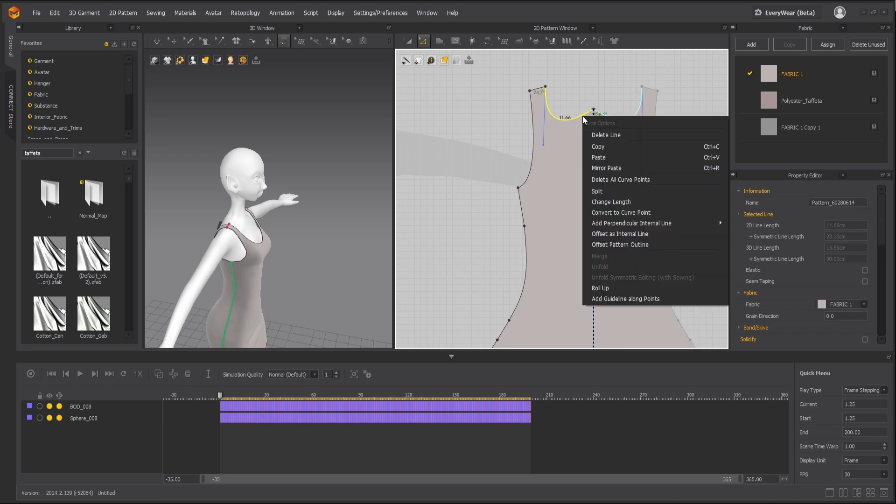
pyautogui.click(612, 180)
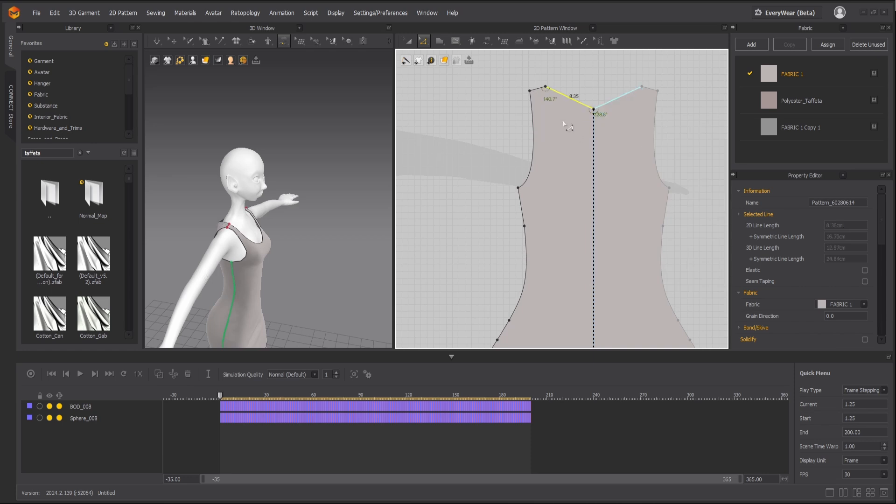
pyautogui.moveTo(570, 99); pyautogui.dragTo(565, 105)
pyautogui.press('space')
pyautogui.press('b')
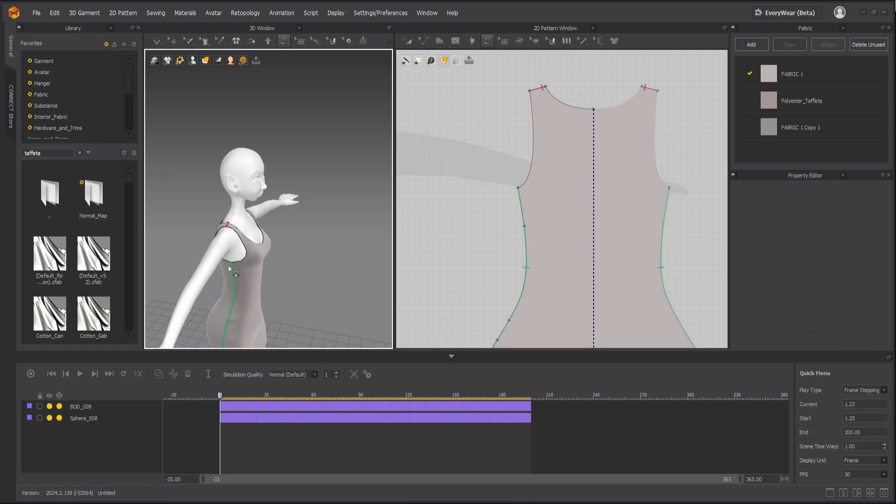
# - Lower the shoulder edges of both the front and back pieces slightly to shorten the straps
pyautogui.moveTo(230, 266); pyautogui.dragTo(196, 262, button='right')
pyautogui.moveTo(281, 258); pyautogui.dragTo(255, 262, button='right')
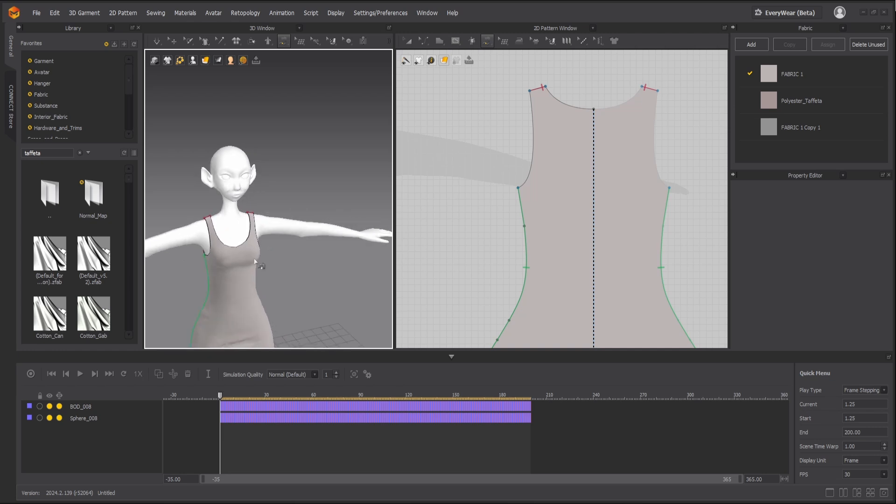
pyautogui.moveTo(254, 277); pyautogui.dragTo(268, 212, button='middle')
pyautogui.moveTo(245, 224); pyautogui.dragTo(242, 225, button='right')
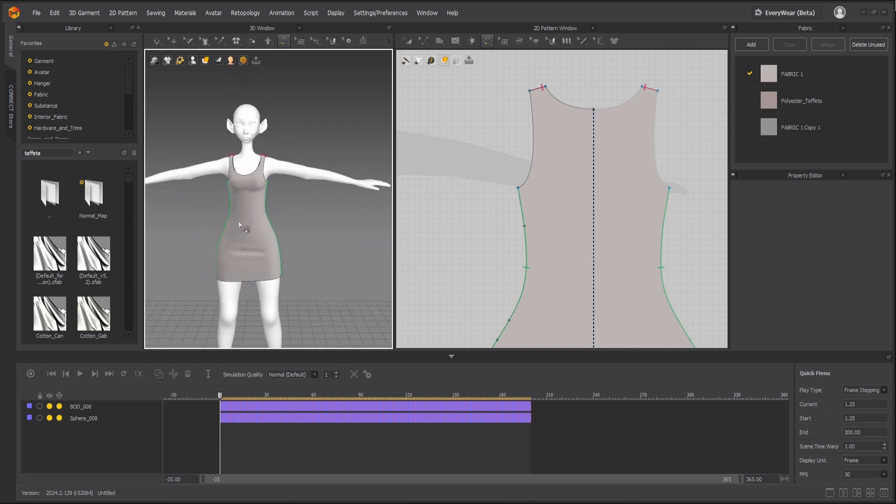
pyautogui.moveTo(242, 225); pyautogui.dragTo(249, 252, button='middle')
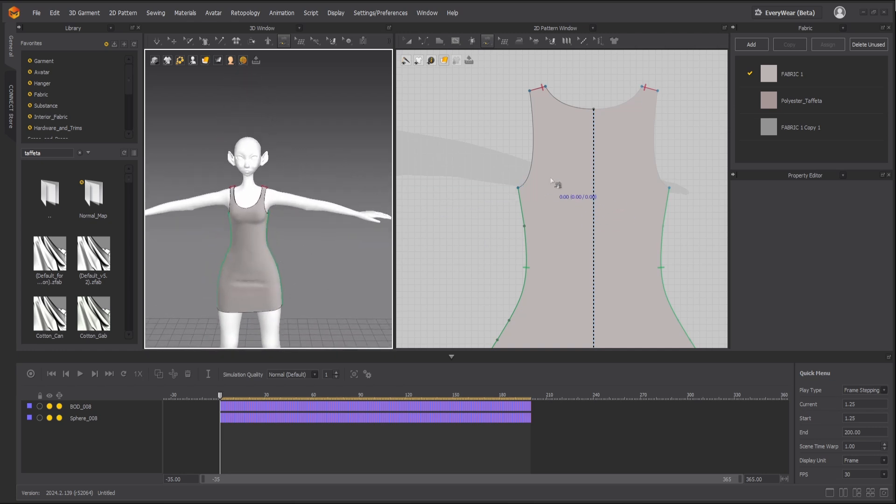
pyautogui.scroll(-5, 553, 184)
pyautogui.press('z')
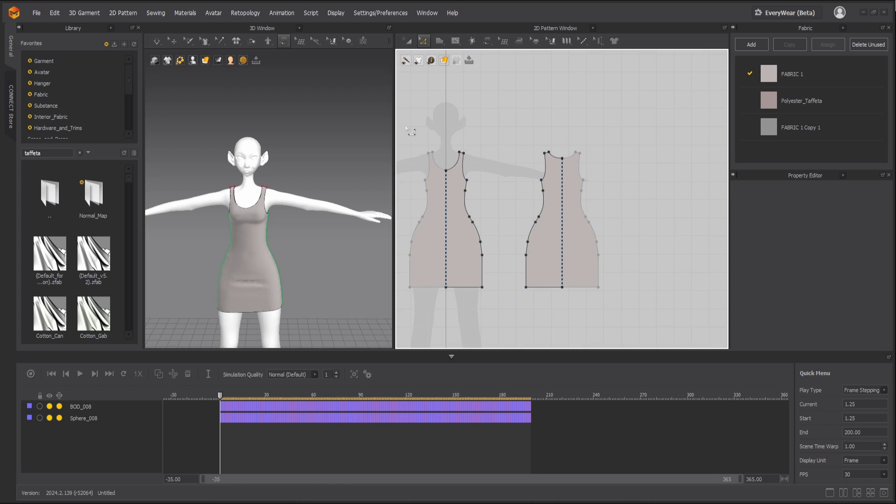
pyautogui.moveTo(611, 164); pyautogui.dragTo(608, 165)
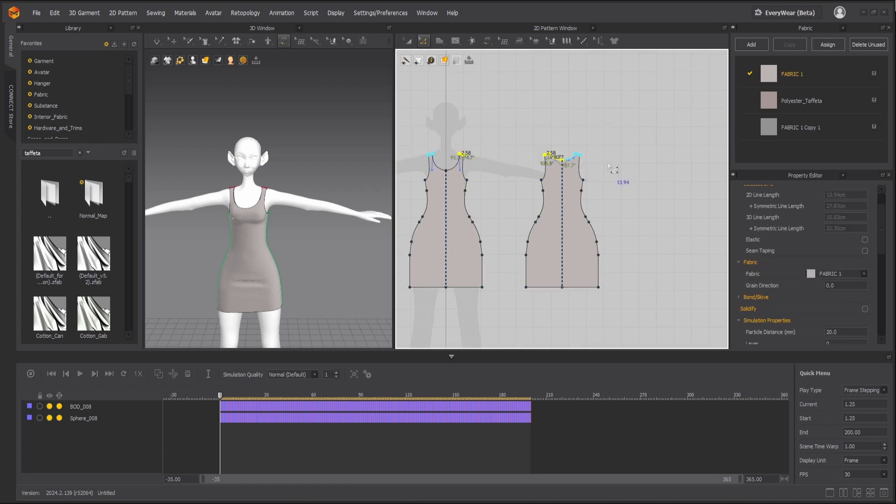
# - Select both dress pieces, scale them up slightly in the 2D layout, and start the simulation
pyautogui.press('a')
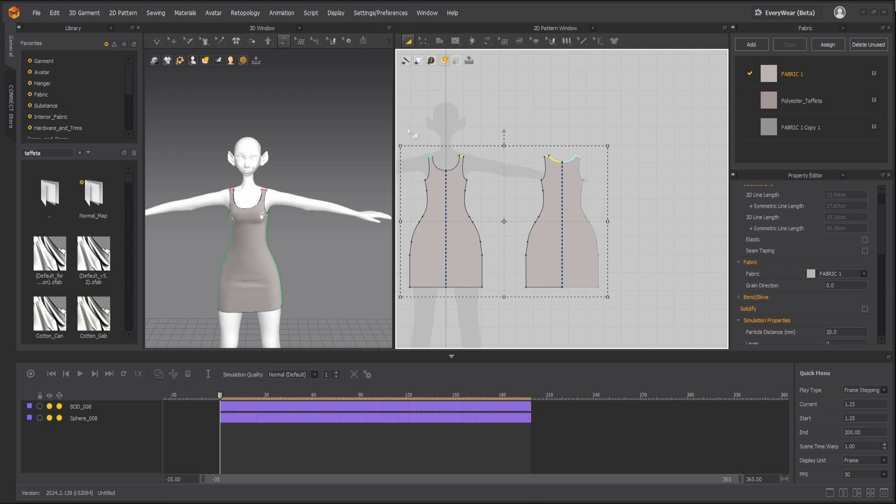
pyautogui.moveTo(663, 328); pyautogui.dragTo(437, 156)
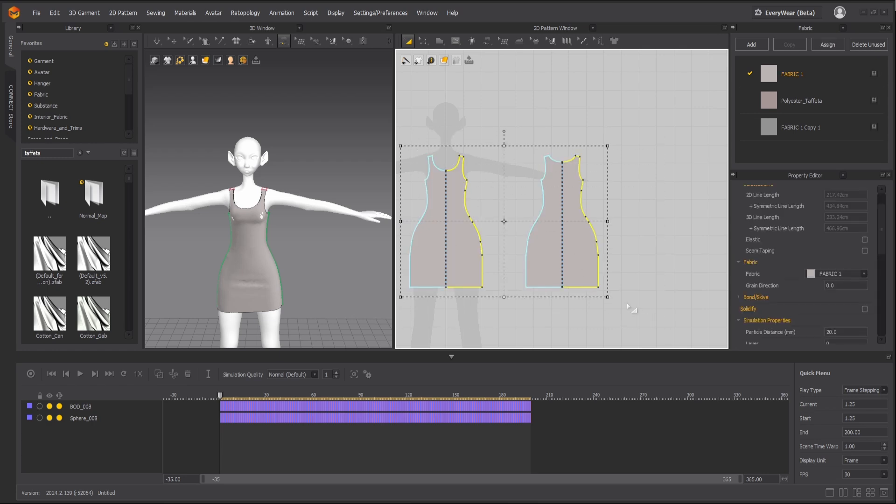
pyautogui.moveTo(608, 297); pyautogui.dragTo(613, 301)
pyautogui.press('space')
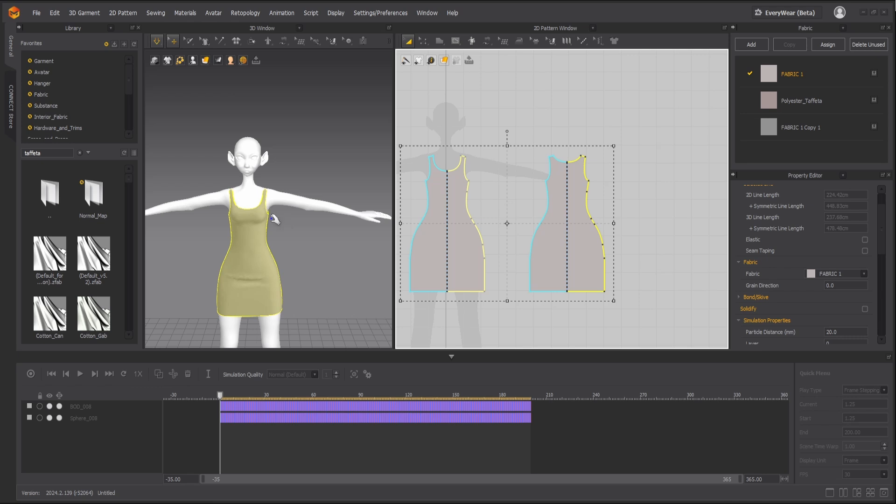
# - Pull both shoulder straps outward and upward on the avatar while simulating, and stop the simulation
pyautogui.scroll(5, 238, 191)
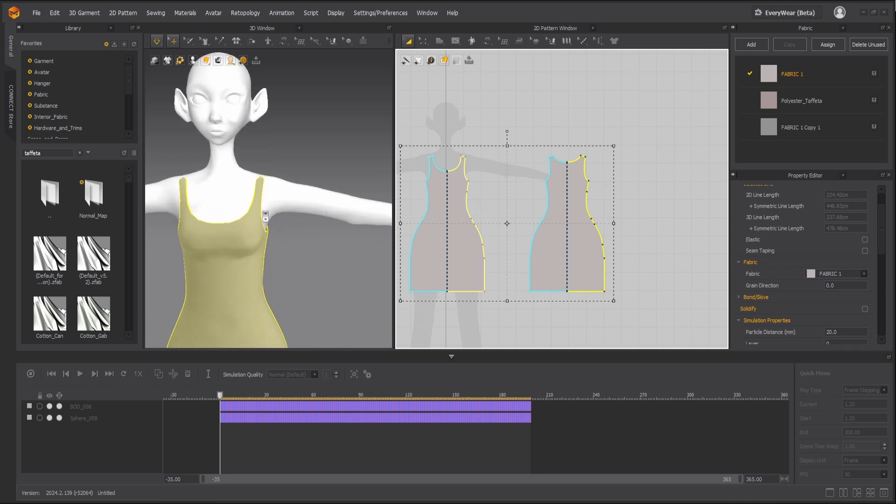
pyautogui.click(265, 157)
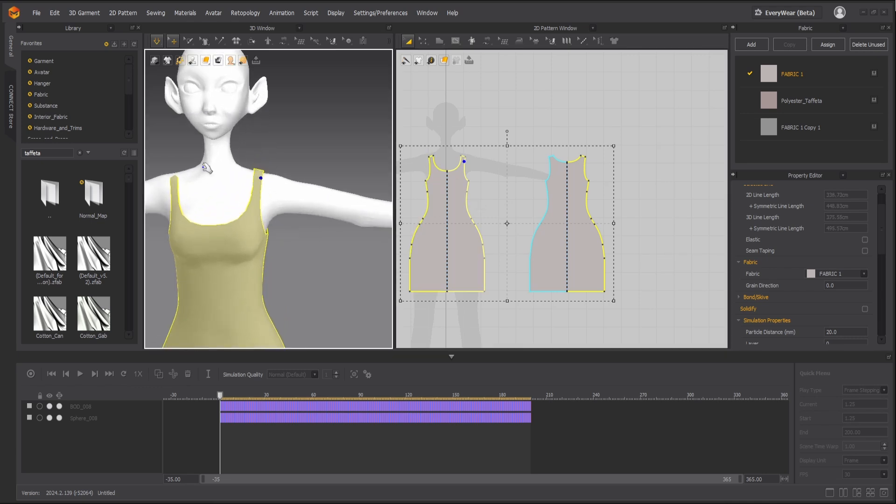
pyautogui.moveTo(177, 180); pyautogui.dragTo(180, 145)
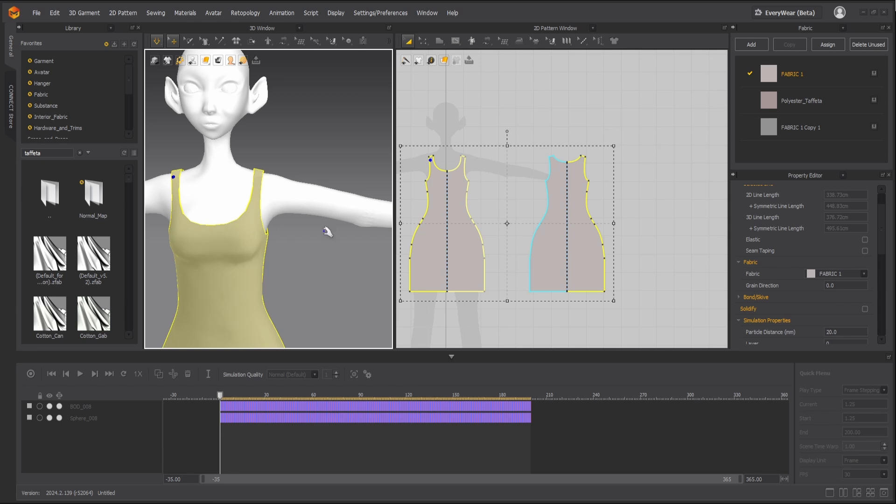
pyautogui.press('space')
# - Shift the front piece slightly in the 2D layout and enlarge the front and back pieces together a little more
pyautogui.press('a')
pyautogui.moveTo(460, 234); pyautogui.dragTo(464, 234)
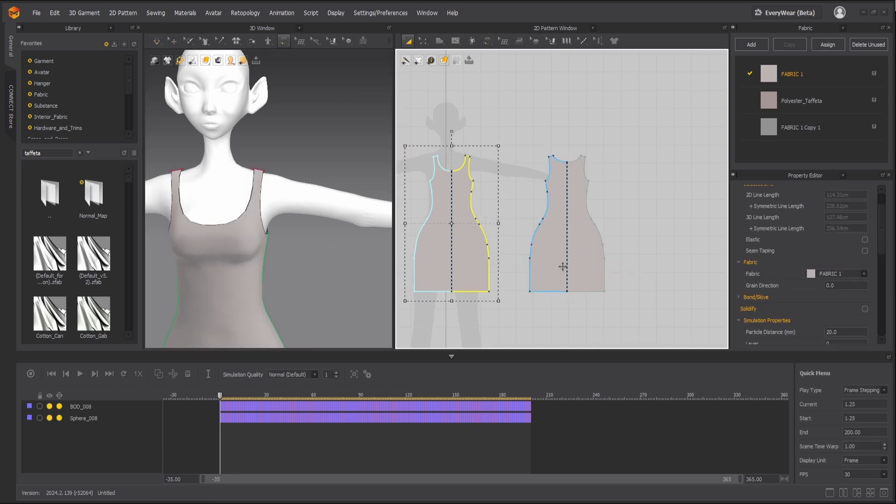
pyautogui.keyDown('shift'); pyautogui.click(562, 267); pyautogui.keyUp('shift')
pyautogui.moveTo(614, 300); pyautogui.dragTo(629, 312)
# - Lower only the front piece's shoulder edges slightly in the 2D pattern
pyautogui.press('z')
pyautogui.moveTo(413, 127); pyautogui.dragTo(613, 163)
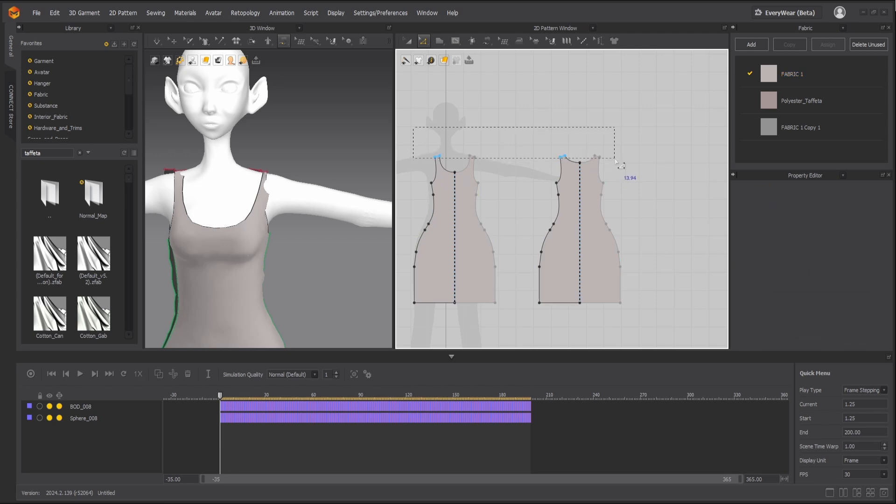
pyautogui.moveTo(583, 158); pyautogui.dragTo(477, 163)
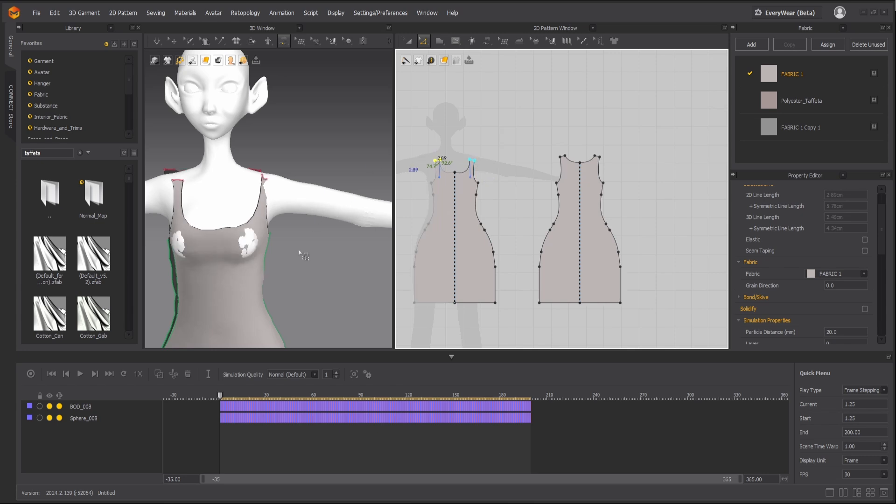
# - Move the front and back pieces clear of the avatar in 3D and re-simulate, adjusting the front neckline on the body
pyautogui.moveTo(299, 252); pyautogui.dragTo(260, 236, button='right')
pyautogui.press('q')
pyautogui.moveTo(255, 232); pyautogui.dragTo(269, 216)
pyautogui.click(177, 246)
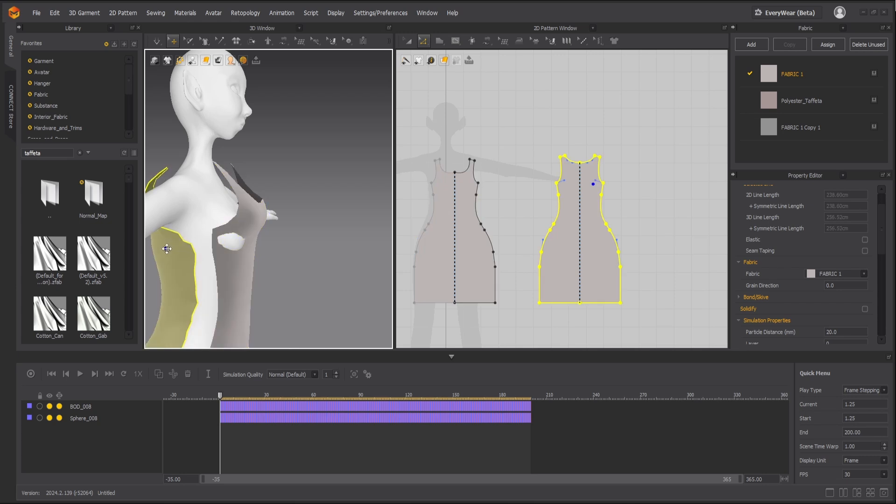
pyautogui.moveTo(259, 241); pyautogui.dragTo(279, 195, button='right')
pyautogui.click(221, 238)
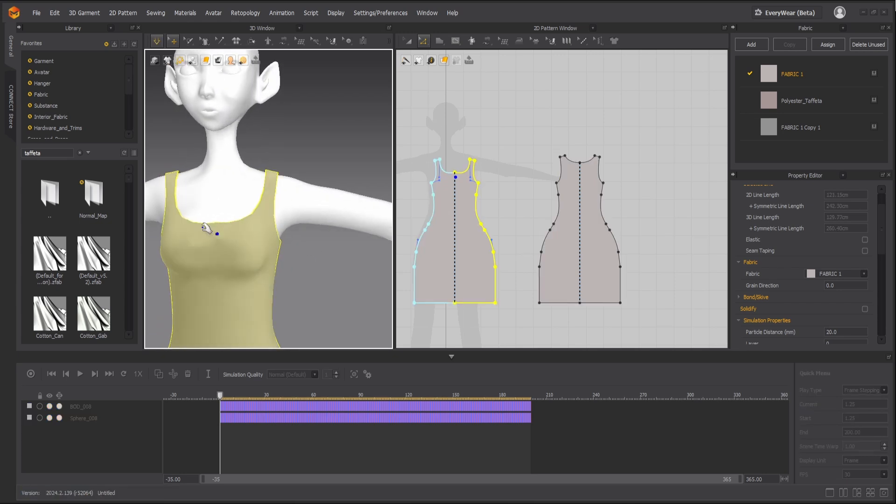
pyautogui.scroll(-5, 517, 224)
pyautogui.scroll(-2, 290, 237)
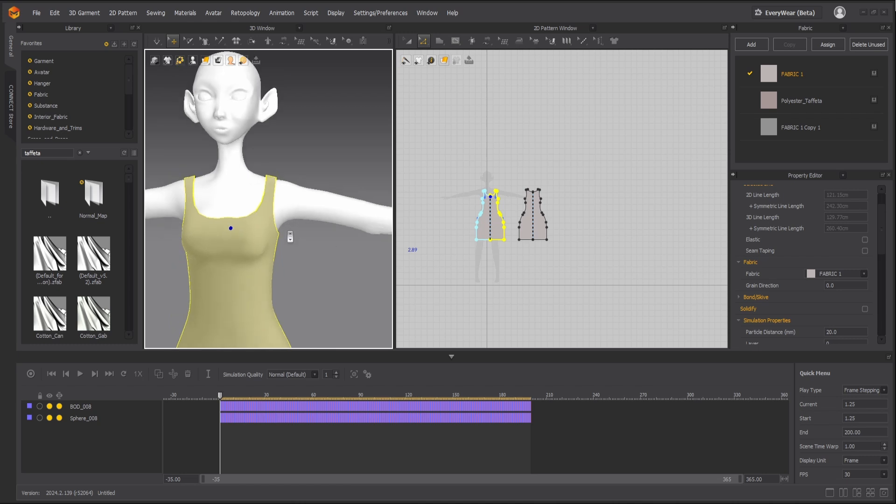
pyautogui.click(296, 278)
pyautogui.moveTo(296, 278); pyautogui.dragTo(282, 249, button='right')
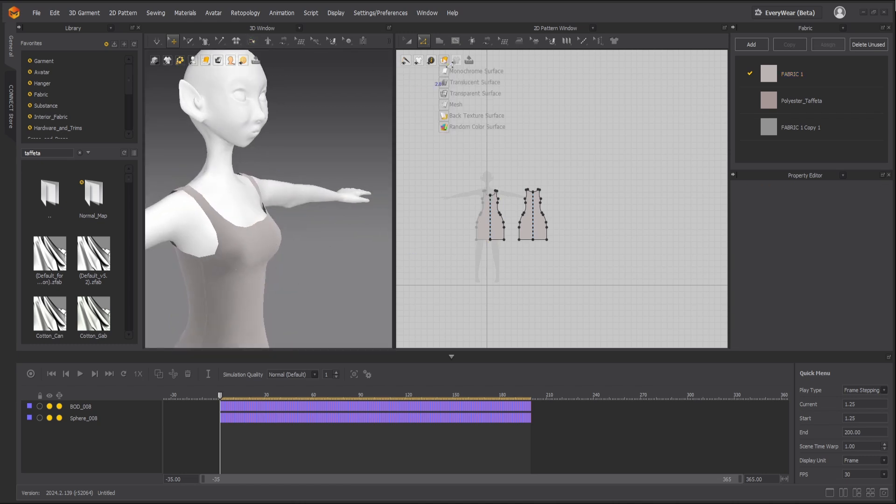
# - Create a dart at the front piece's waist with left and right widths of 2 cm and up and down heights of 10 cm
pyautogui.moveTo(457, 41)
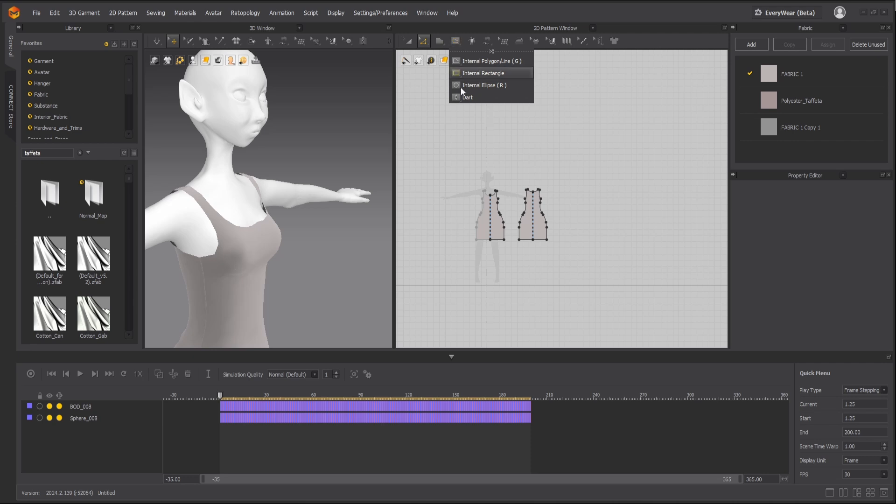
pyautogui.click(468, 98)
pyautogui.scroll(3, 501, 206)
pyautogui.scroll(-2, 502, 253)
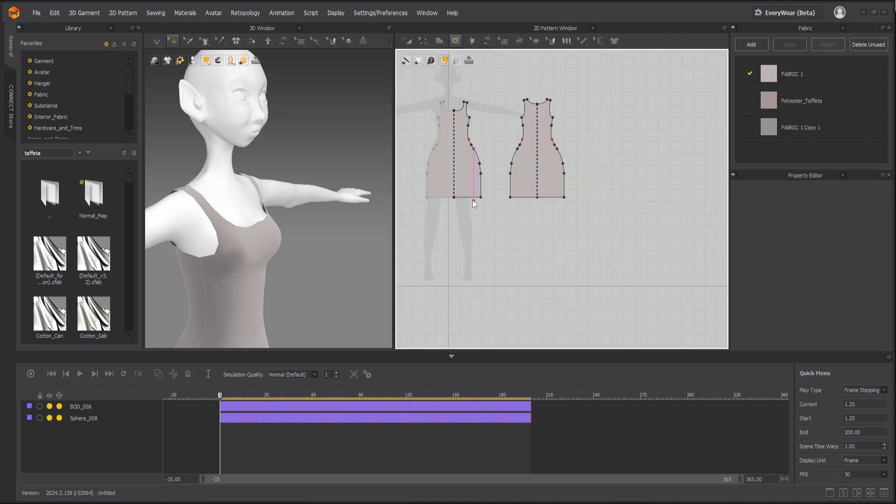
pyautogui.scroll(3, 499, 241)
pyautogui.click(469, 155)
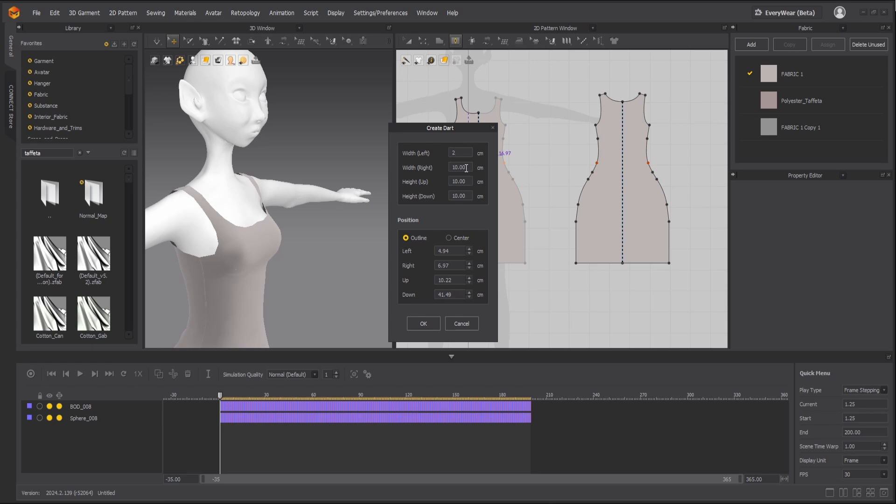
pyautogui.click(466, 168)
pyautogui.write('2')
pyautogui.click(423, 324)
# - Reposition the front piece's waist darts outward from the centre line and lower down, simulating the dress to check the fit
pyautogui.scroll(3, 488, 161)
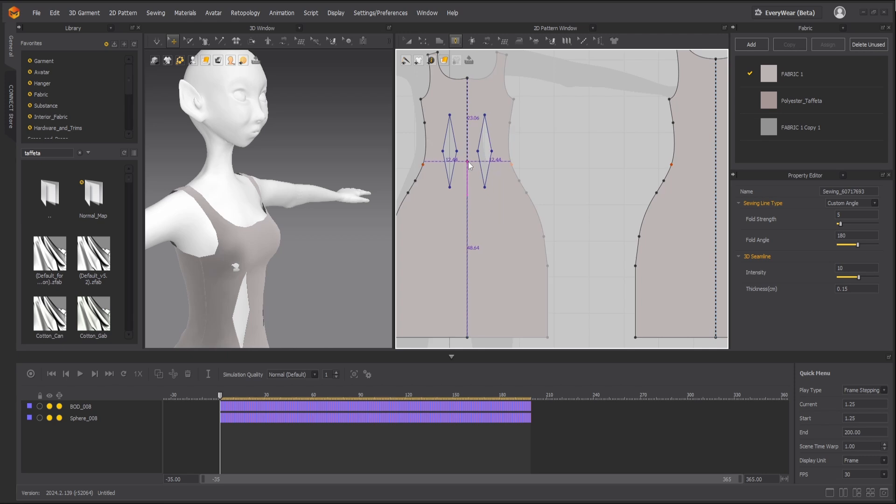
pyautogui.press('z')
pyautogui.scroll(3, 443, 131)
pyautogui.moveTo(426, 85); pyautogui.dragTo(483, 228)
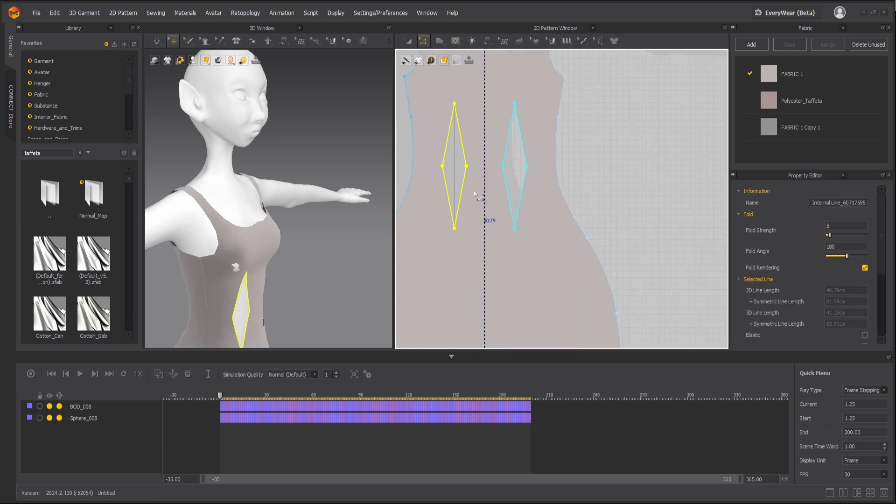
pyautogui.scroll(-2, 480, 196)
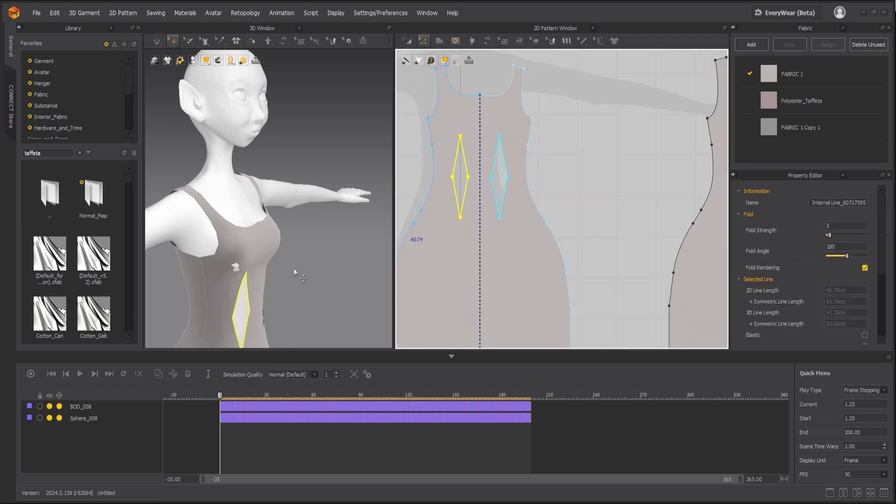
pyautogui.moveTo(294, 271); pyautogui.dragTo(248, 262, button='right')
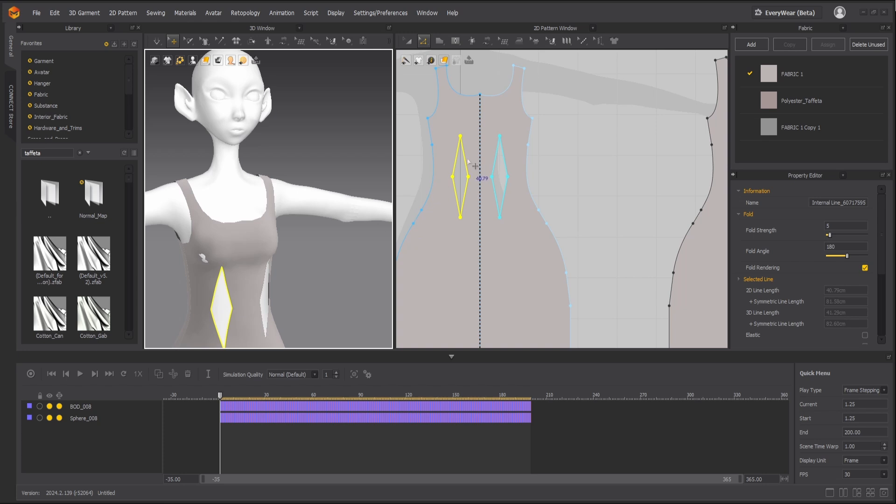
pyautogui.moveTo(467, 175); pyautogui.dragTo(461, 172)
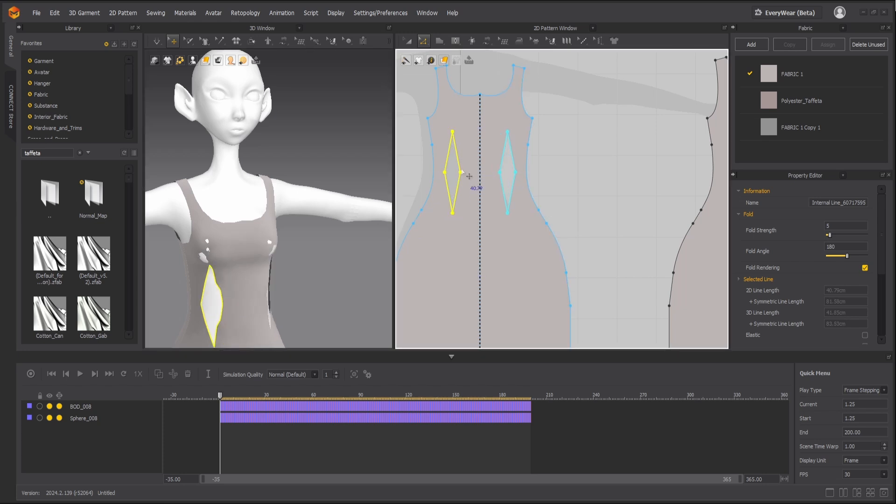
pyautogui.press('space')
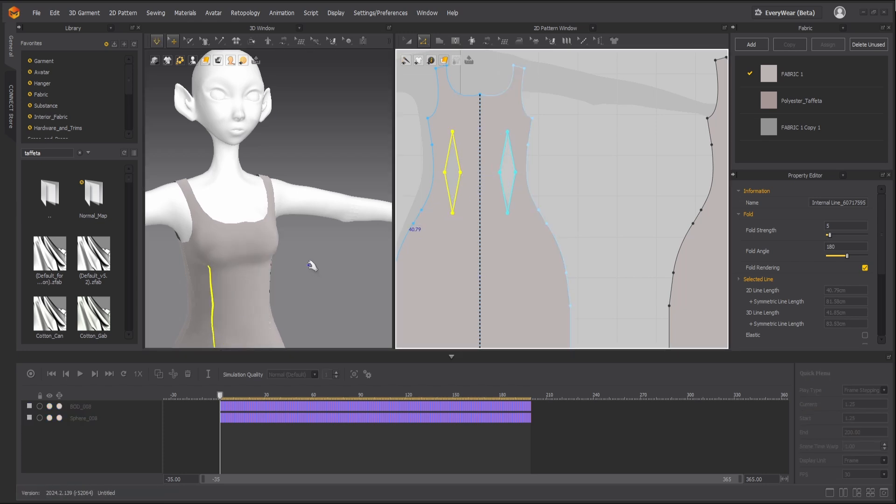
pyautogui.press('space')
pyautogui.moveTo(466, 218); pyautogui.dragTo(439, 118)
pyautogui.moveTo(467, 178); pyautogui.dragTo(462, 201)
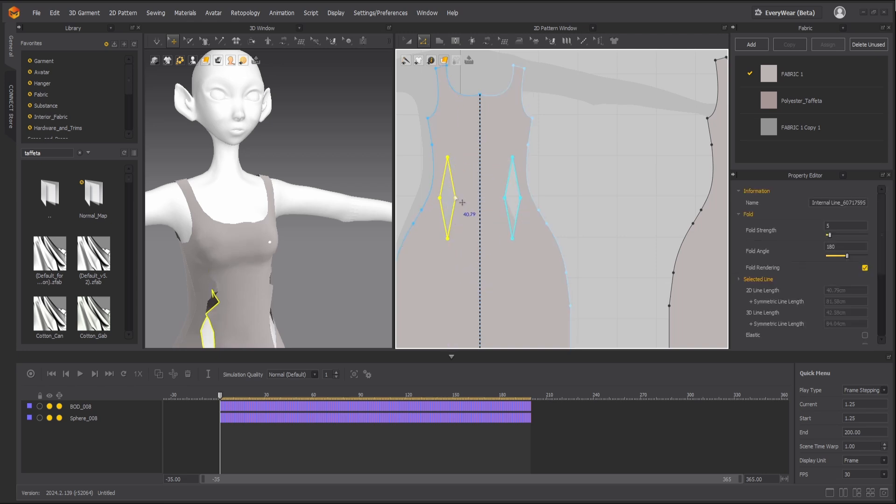
# - Delete the waist darts from the front piece and re-simulate the dress
pyautogui.press('Delete')
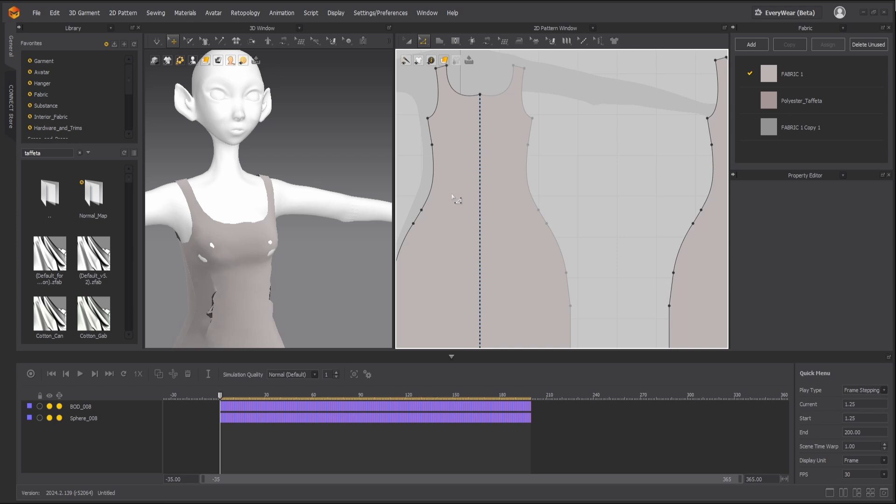
pyautogui.press('space')
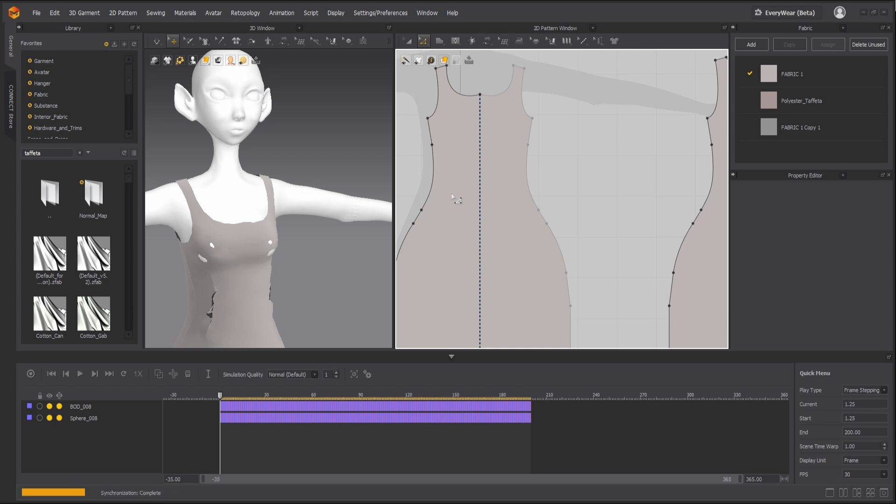
pyautogui.press('space')
# - Reshape the front piece's neckline curve slightly so it runs flatter into the centre line
pyautogui.scroll(-3, 467, 192)
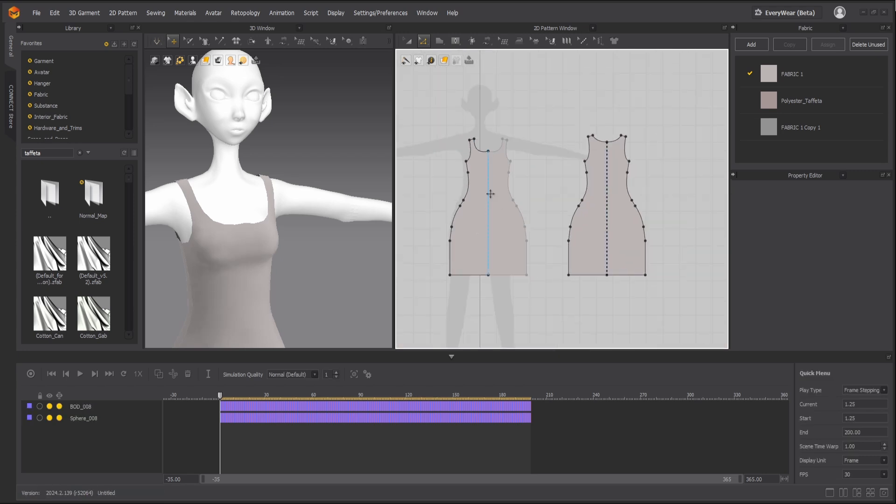
pyautogui.scroll(3, 480, 153)
pyautogui.scroll(2, 475, 137)
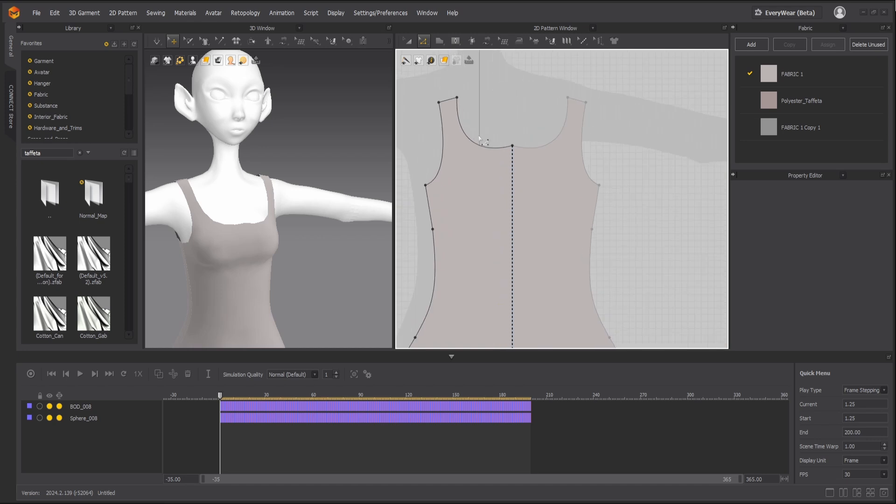
pyautogui.click(490, 145)
pyautogui.moveTo(487, 141); pyautogui.dragTo(488, 142)
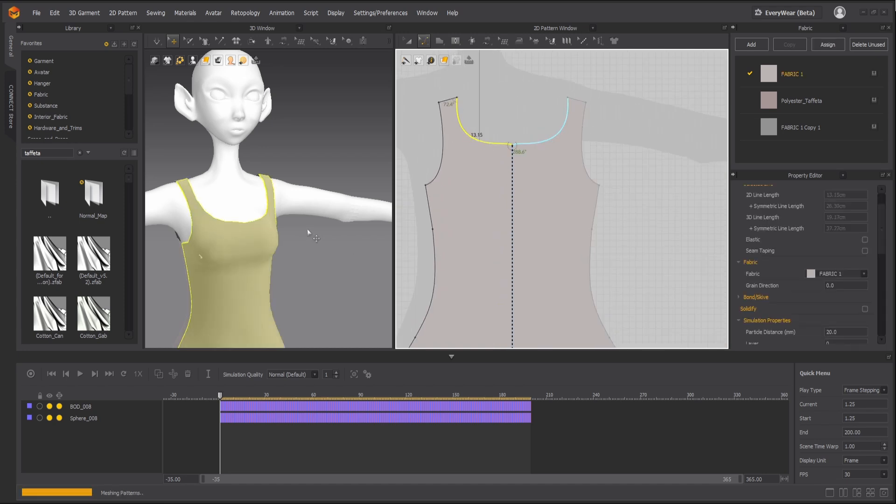
pyautogui.moveTo(303, 259); pyautogui.dragTo(362, 252, button='right')
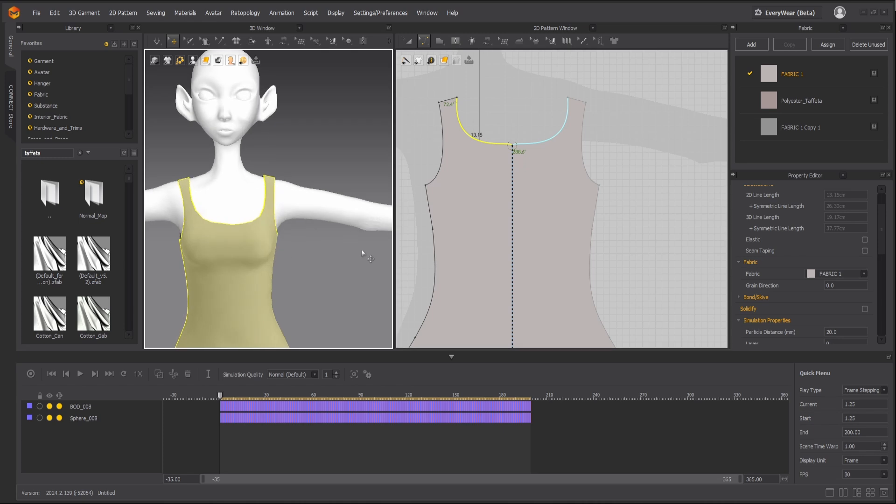
# - Draw a horizontal internal line about 12.6 cm long under the front piece's bust, from side seam to centre line, and lower it slightly
pyautogui.press('g')
pyautogui.click(430, 213)
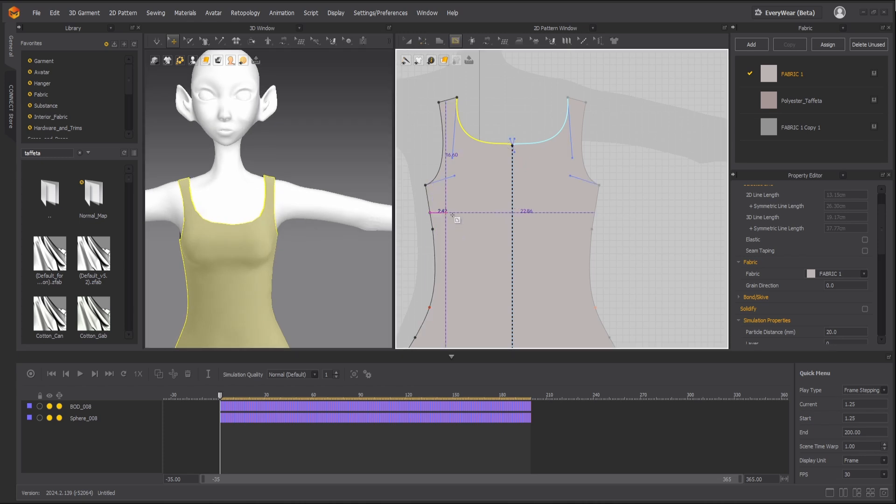
pyautogui.click(513, 213)
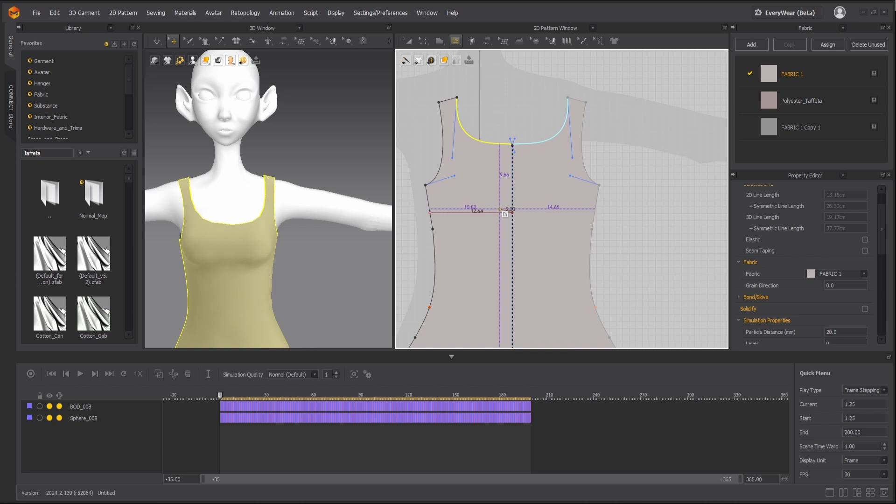
pyautogui.press('Return')
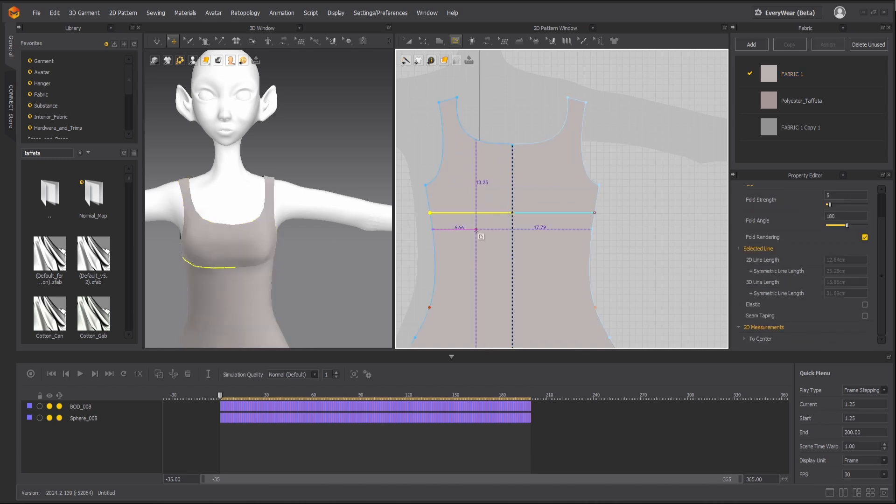
pyautogui.press('z')
pyautogui.scroll(2, 468, 225)
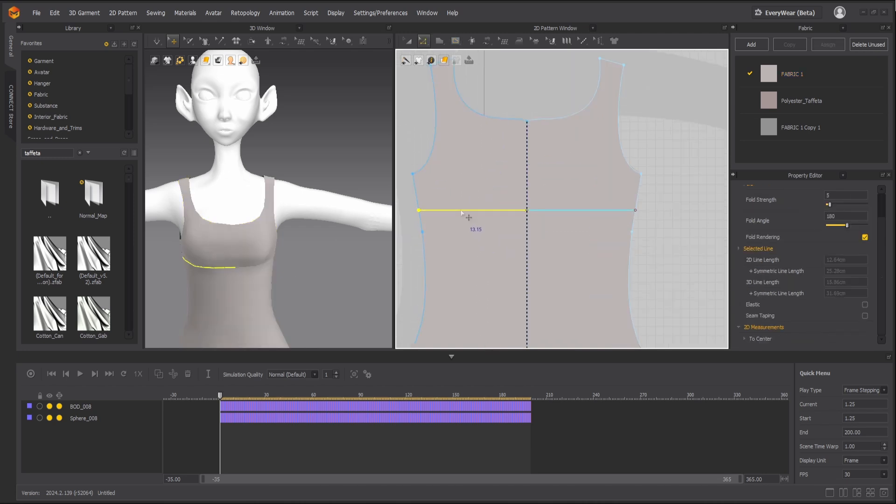
pyautogui.moveTo(461, 213); pyautogui.dragTo(463, 227)
pyautogui.scroll(-4, 464, 228)
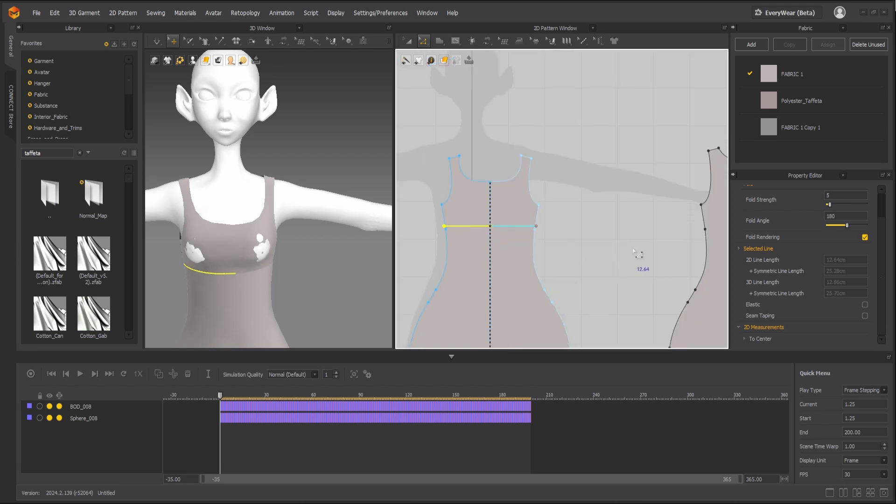
# - Move the back piece beside the front piece and draw a level-matched internal line about 12.4 cm long from its side seam to the centre line
pyautogui.press('a')
pyautogui.moveTo(710, 211); pyautogui.dragTo(556, 211)
pyautogui.scroll(3, 571, 235)
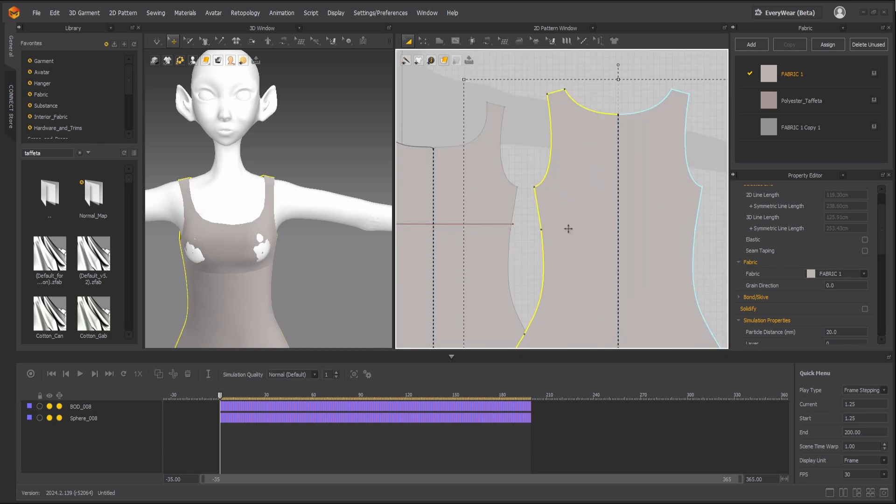
pyautogui.scroll(3, 568, 228)
pyautogui.press('x')
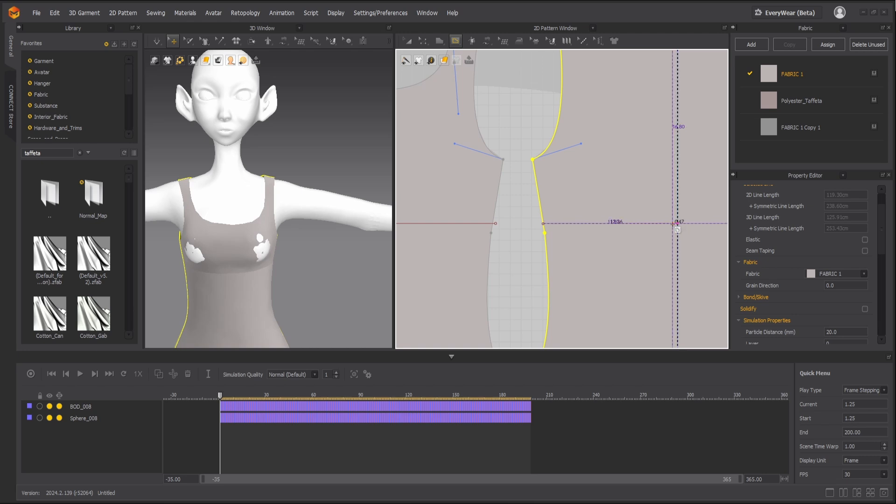
pyautogui.doubleClick(676, 224)
pyautogui.scroll(-5, 631, 224)
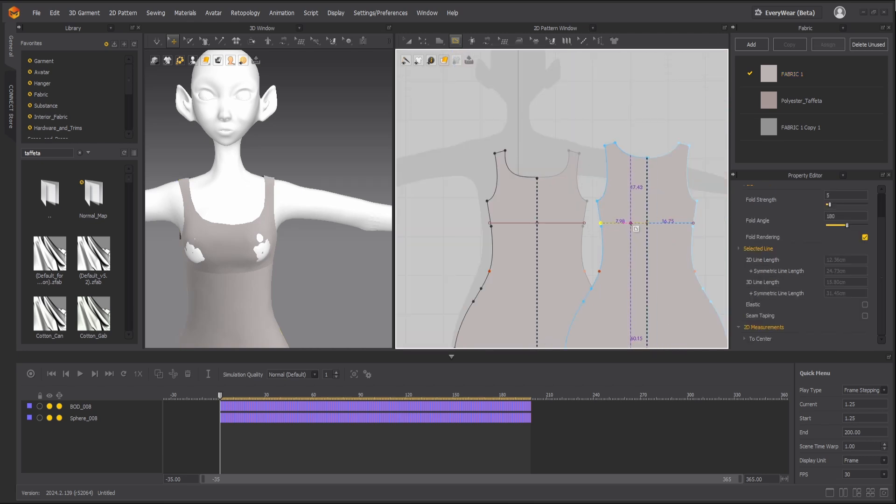
# - Cut and sew the front and back pieces along their horizontal underbust internal lines
pyautogui.press('z')
pyautogui.scroll(3, 529, 236)
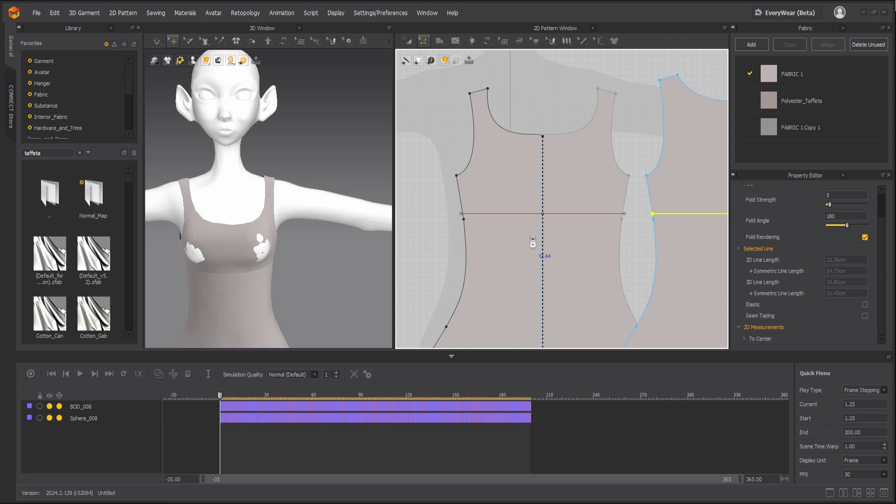
pyautogui.click(511, 215)
pyautogui.keyDown('shift'); pyautogui.click(664, 213); pyautogui.keyUp('shift')
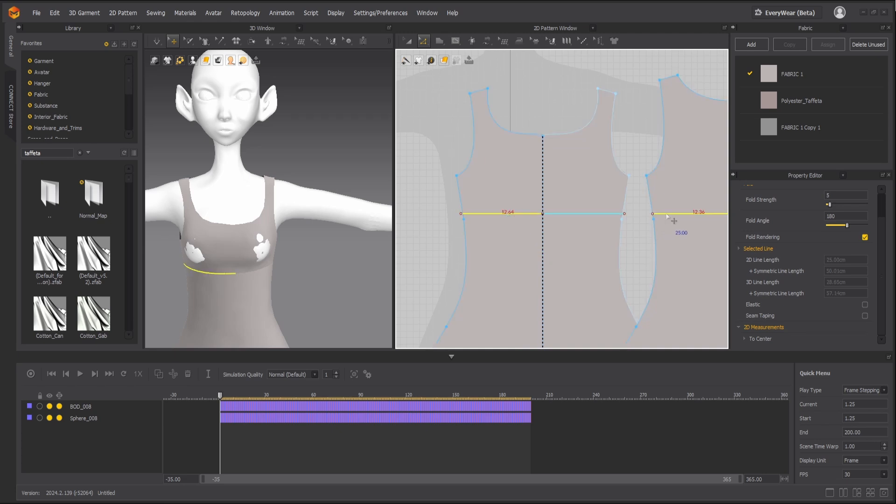
pyautogui.rightClick(667, 215)
pyautogui.click(685, 324)
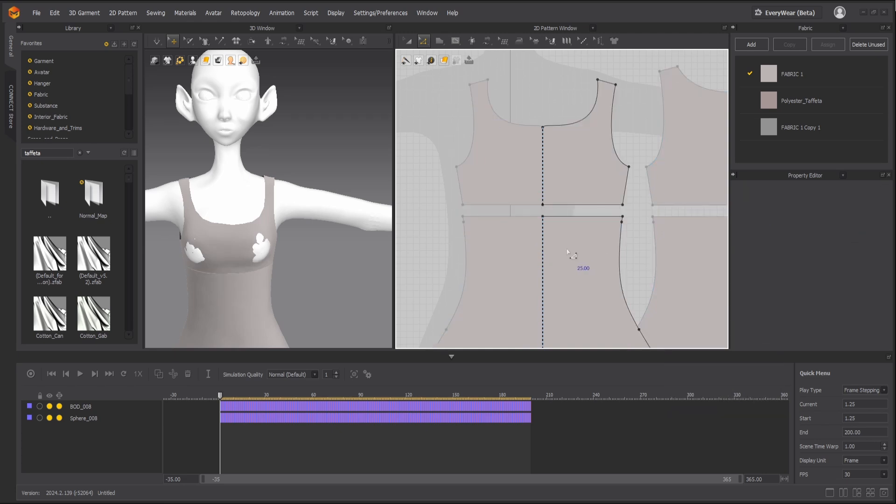
# - Move the lower back piece clear of the other pieces in the 2D layout
pyautogui.scroll(-3, 568, 252)
pyautogui.scroll(3, 552, 240)
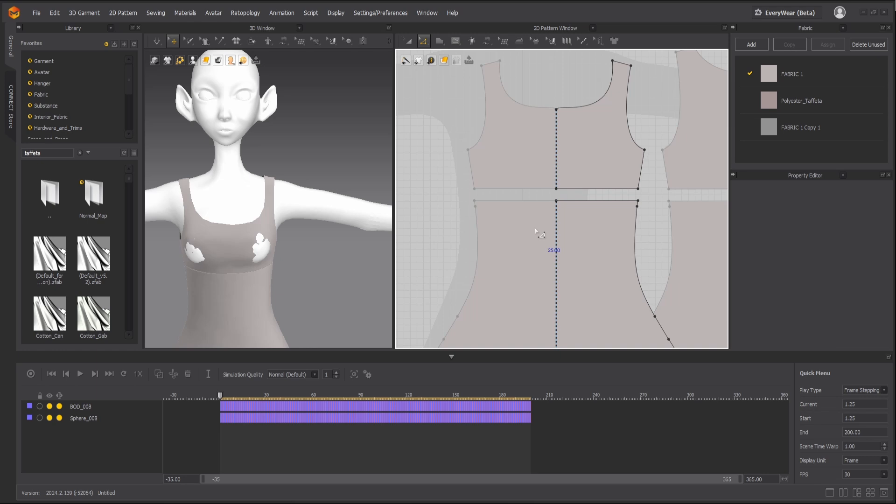
pyautogui.click(476, 206)
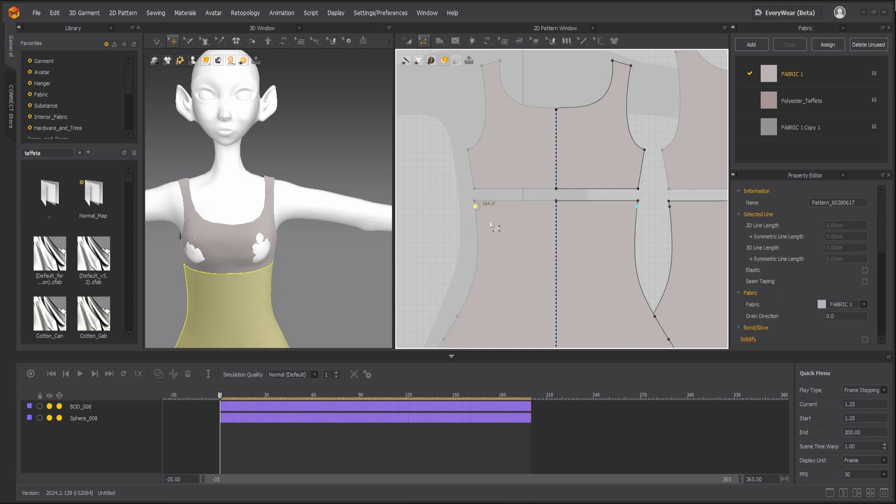
pyautogui.scroll(-5, 491, 226)
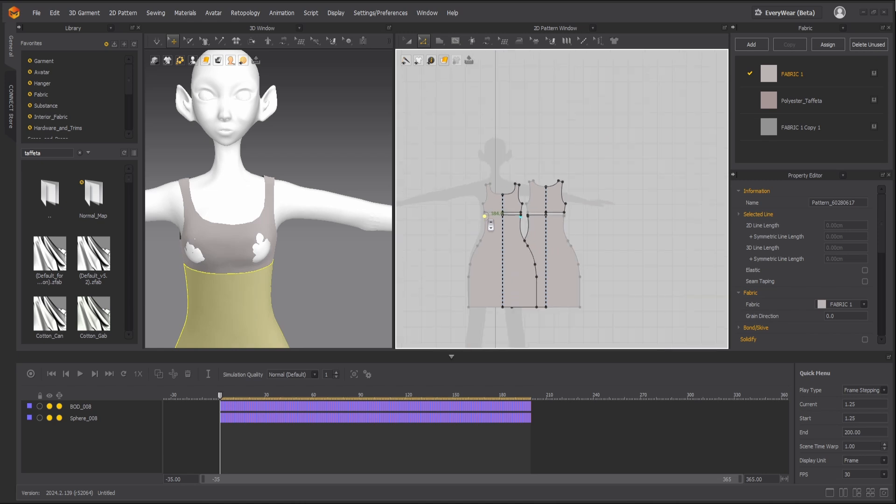
pyautogui.press('a')
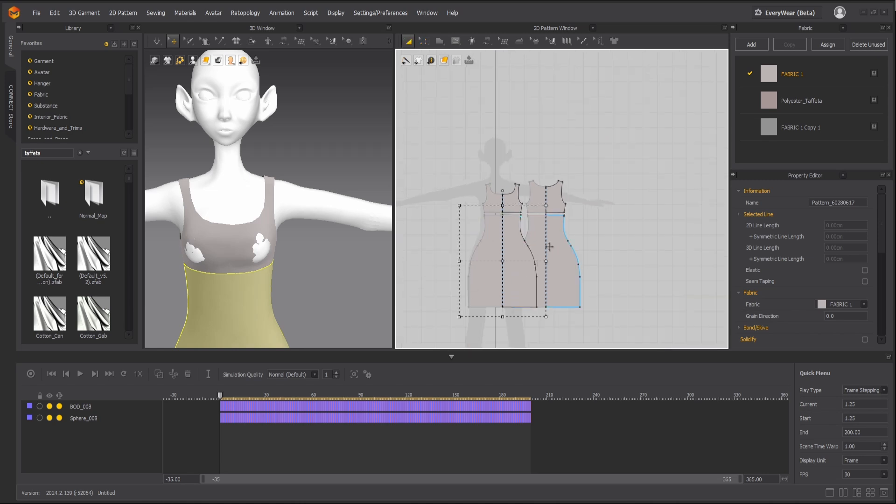
pyautogui.moveTo(542, 236); pyautogui.dragTo(618, 243)
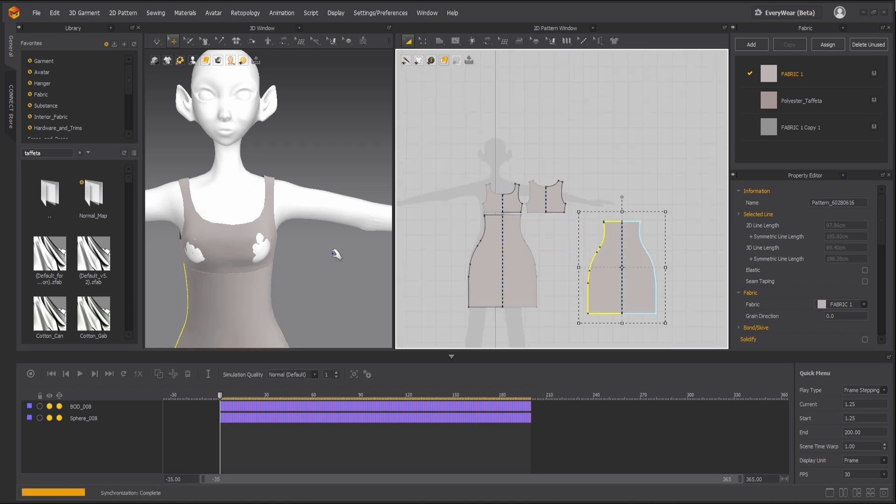
# - Delete the intermediate side-seam points of the lower front and back pieces so their sides run straight from underbust to hem
pyautogui.press('z')
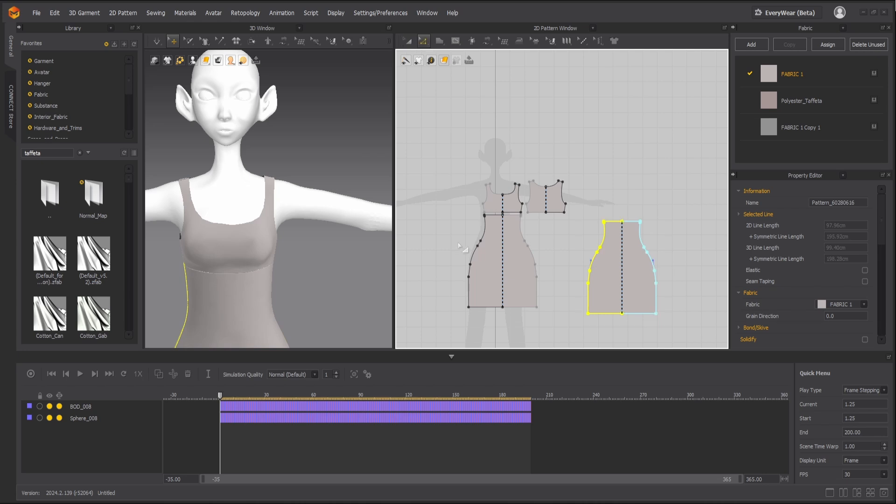
pyautogui.moveTo(443, 221); pyautogui.dragTo(488, 304)
pyautogui.scroll(5, 502, 210)
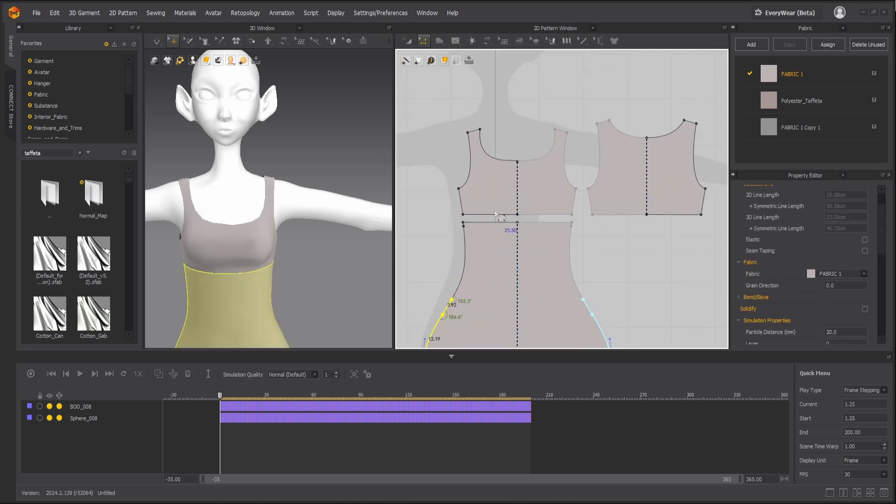
pyautogui.scroll(-5, 464, 240)
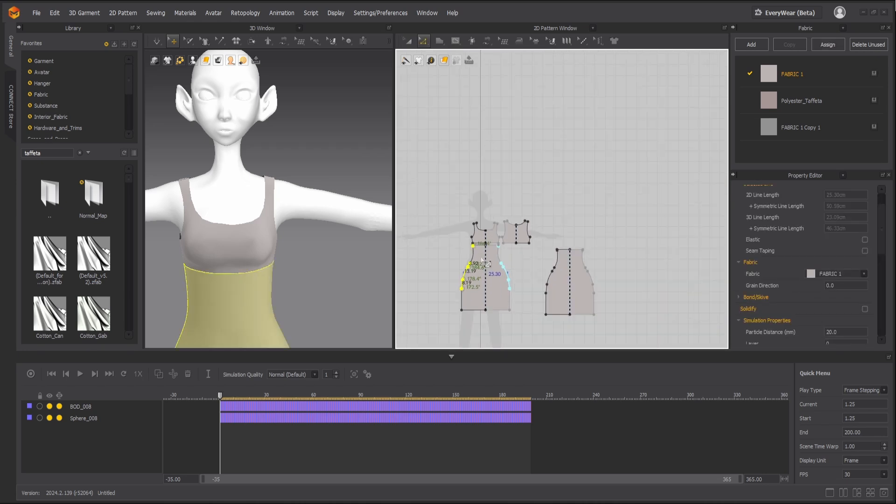
pyautogui.scroll(4, 541, 169)
pyautogui.keyDown('shift'); pyautogui.moveTo(514, 146); pyautogui.dragTo(559, 246); pyautogui.keyUp('shift')
pyautogui.scroll(4, 558, 163)
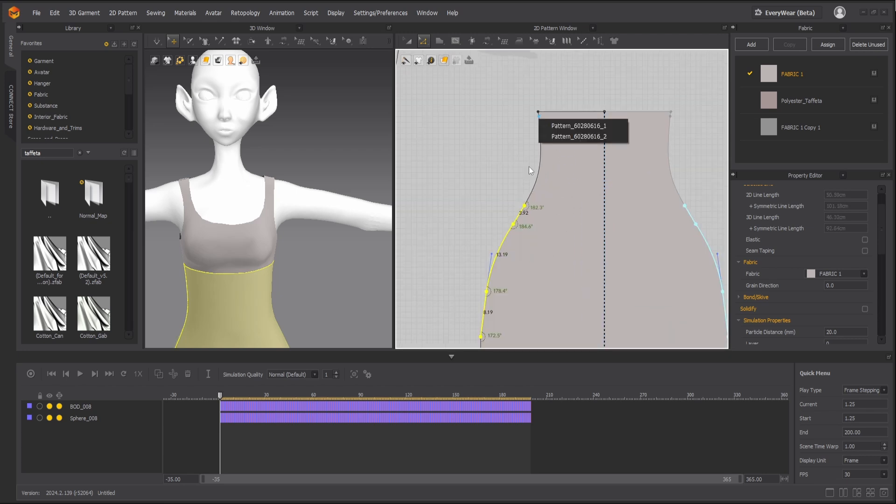
pyautogui.press('Delete')
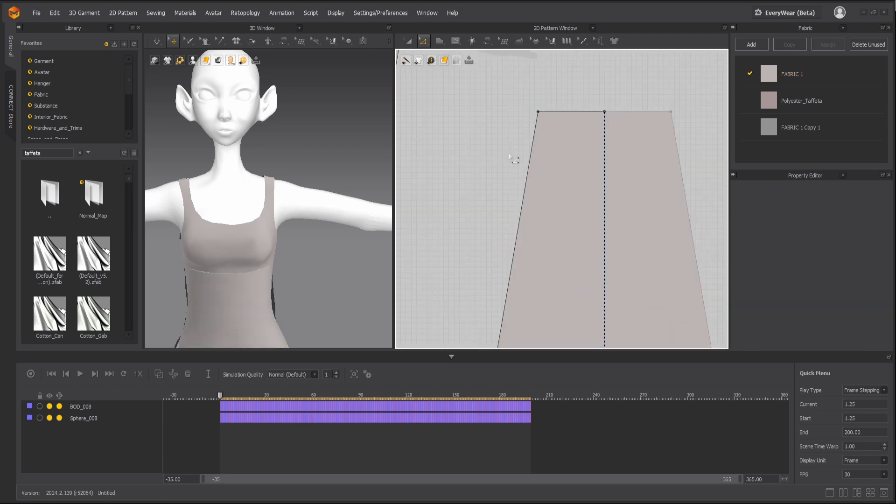
pyautogui.scroll(-4, 498, 215)
pyautogui.scroll(-5, 266, 265)
pyautogui.scroll(-3, 267, 265)
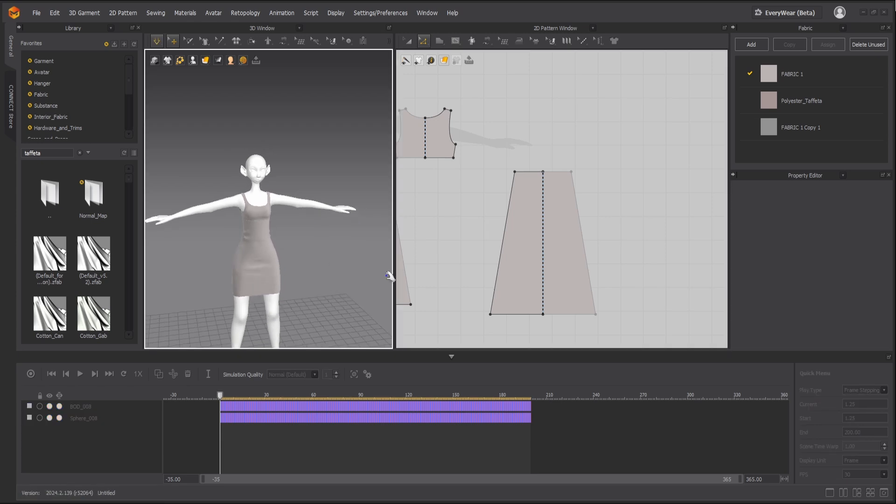
# - Move the outer hem corners of the front and back skirt pieces slightly outward together and simulate the drape
pyautogui.scroll(-4, 541, 291)
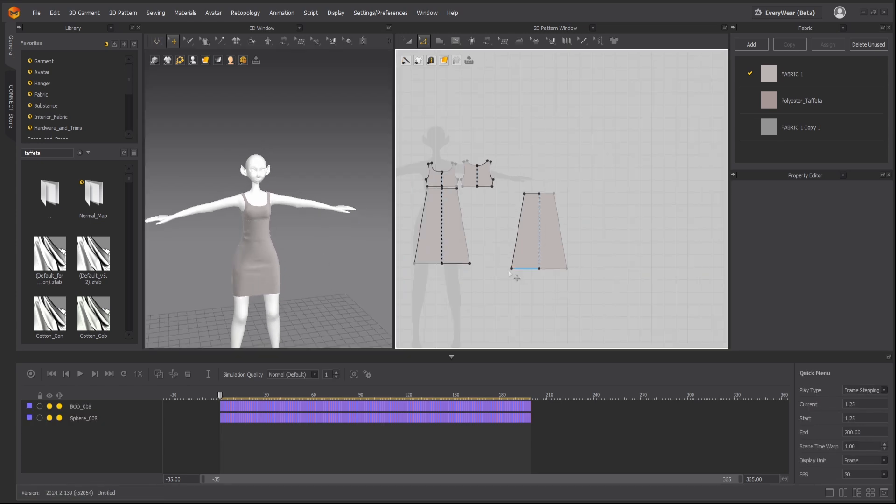
pyautogui.click(471, 264)
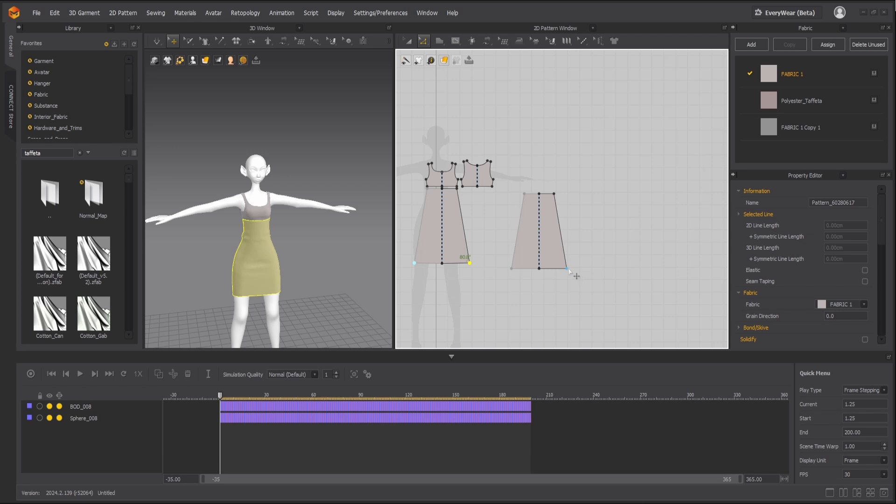
pyautogui.moveTo(570, 270); pyautogui.dragTo(579, 271)
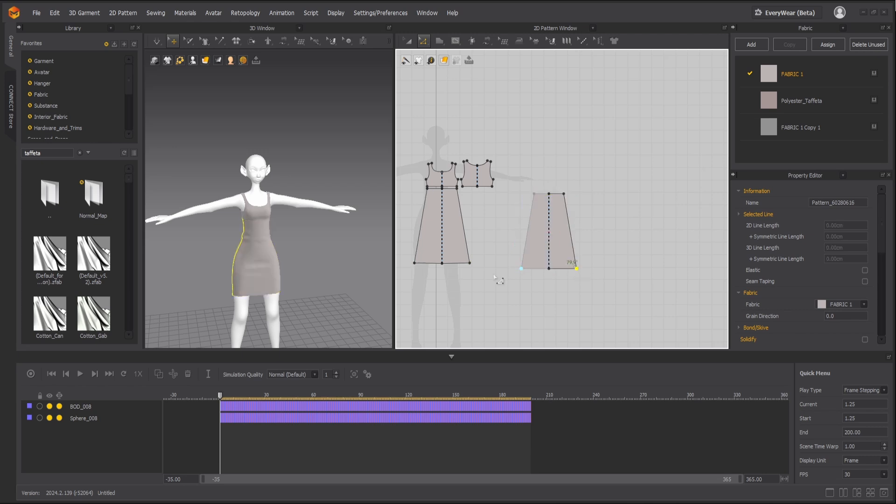
pyautogui.keyDown('shift'); pyautogui.click(473, 264); pyautogui.keyUp('shift')
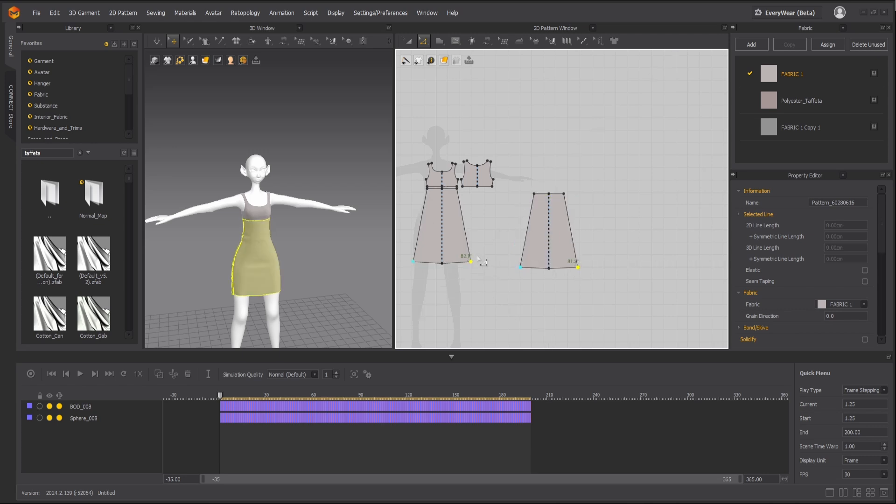
pyautogui.hotkey('ctrl', 'z')
pyautogui.press('Right')
pyautogui.press('Right')
pyautogui.press('Right')
pyautogui.press('space')
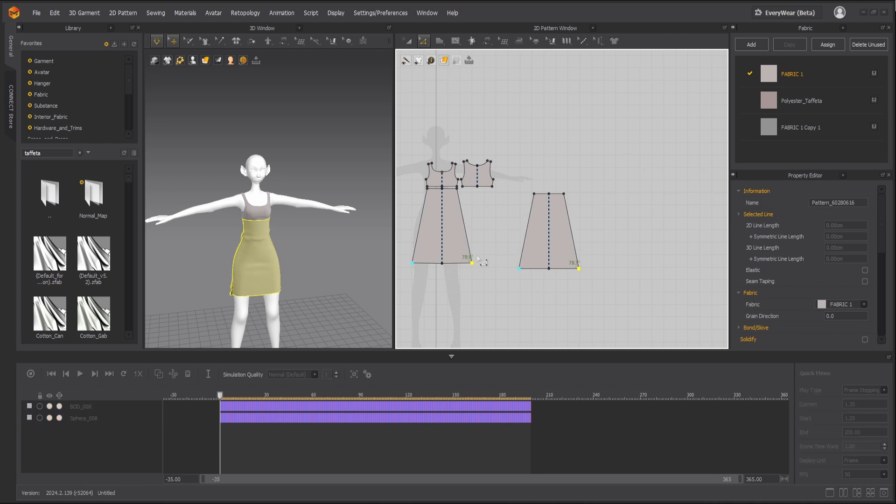
pyautogui.press('space')
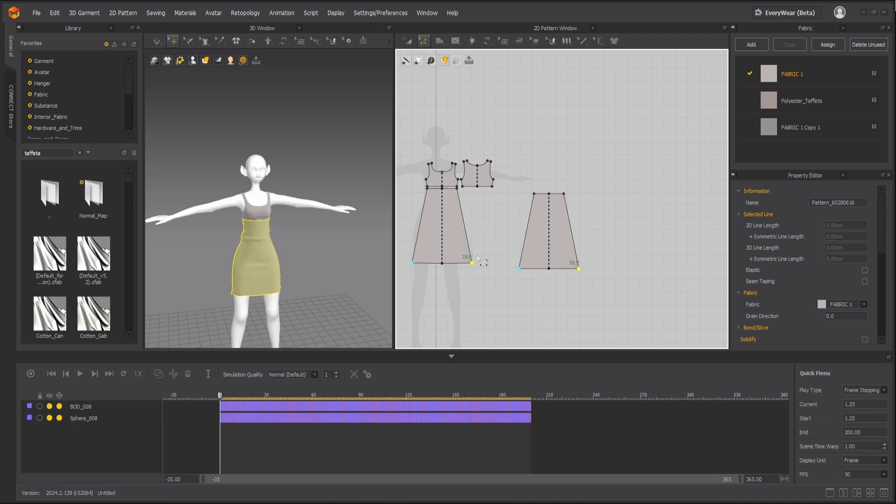
# - Widen both skirt hems further to about 60.1 cm combined across the half front and half back, and simulate
pyautogui.press('Right')
pyautogui.press('Right')
pyautogui.press('Right')
pyautogui.press('Right')
pyautogui.press('Right')
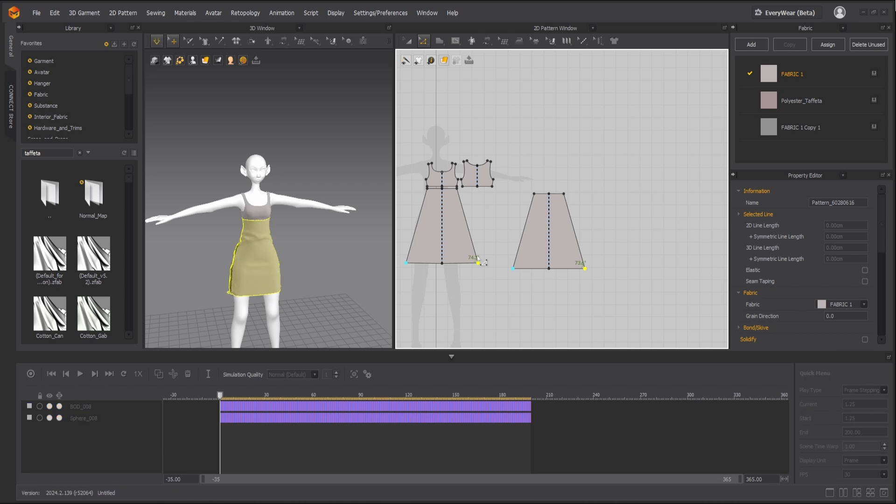
pyautogui.press('space')
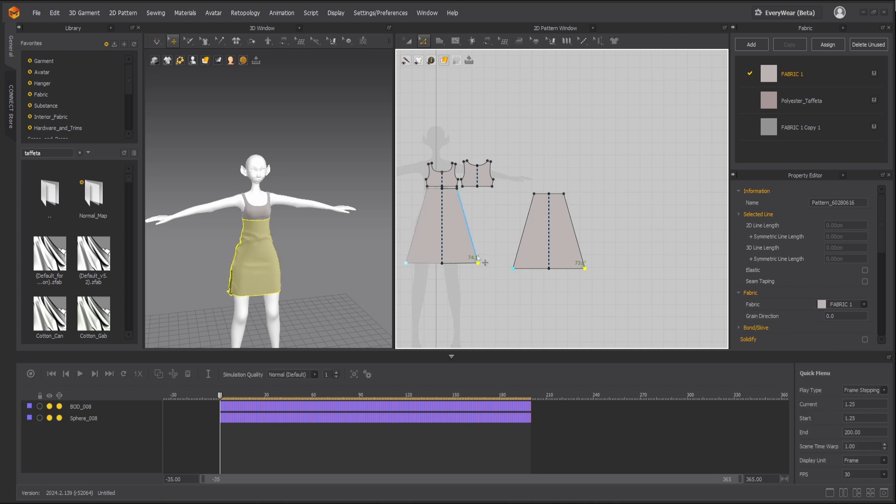
# - Select the bottom edges of the front and back skirt pieces and lower them slightly to lengthen the skirt
pyautogui.scroll(-3, 483, 261)
pyautogui.moveTo(531, 280); pyautogui.dragTo(464, 276)
pyautogui.scroll(3, 454, 265)
pyautogui.hotkey('ctrl', 'z')
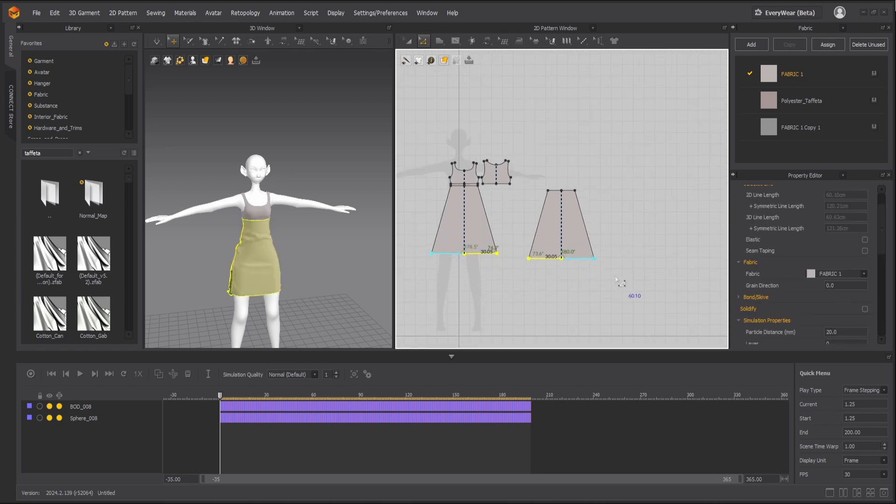
pyautogui.moveTo(618, 274); pyautogui.dragTo(412, 237)
pyautogui.press('Down')
pyautogui.press('Down')
pyautogui.press('Down')
pyautogui.press('Down')
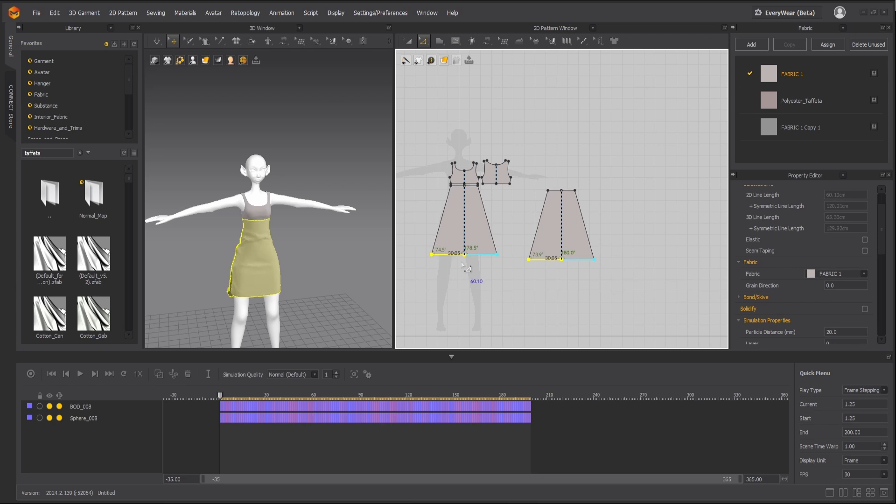
pyautogui.press('Down')
pyautogui.press('Down')
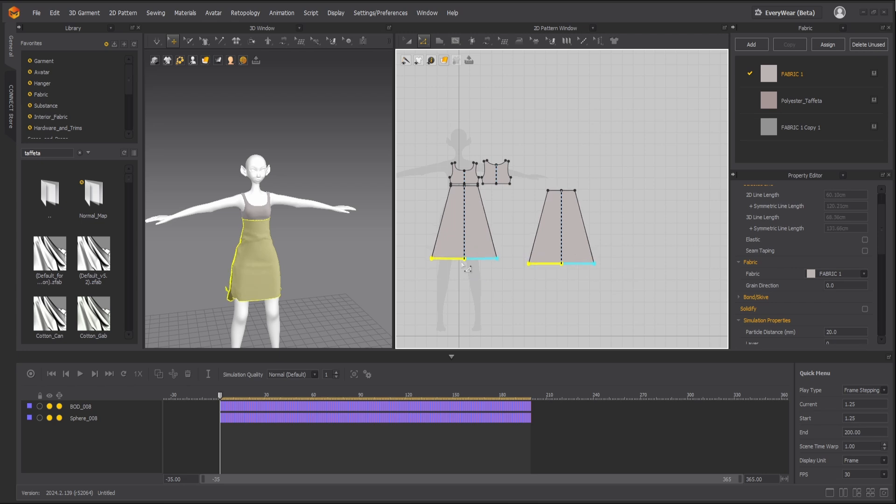
# - Simulate the lengthened skirt and pull its front panel and side hem into place on the avatar
pyautogui.scroll(-2, 288, 272)
pyautogui.moveTo(288, 270); pyautogui.dragTo(299, 274, button='right')
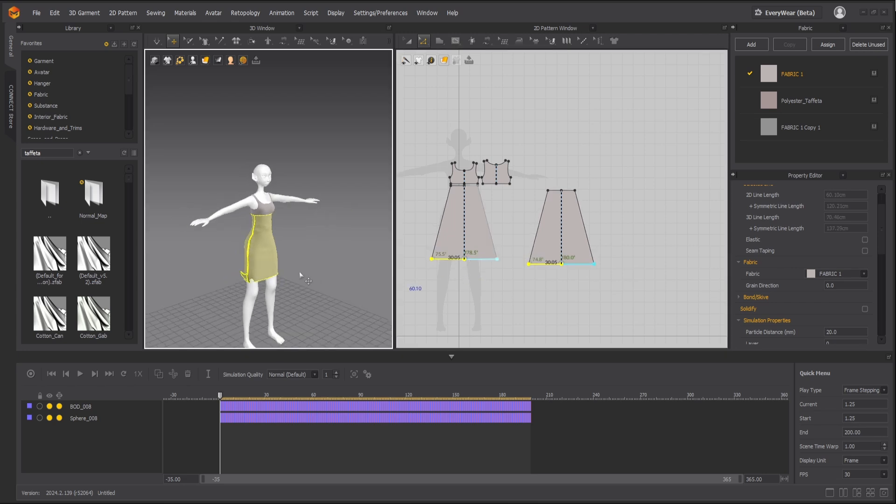
pyautogui.moveTo(280, 279); pyautogui.dragTo(291, 282)
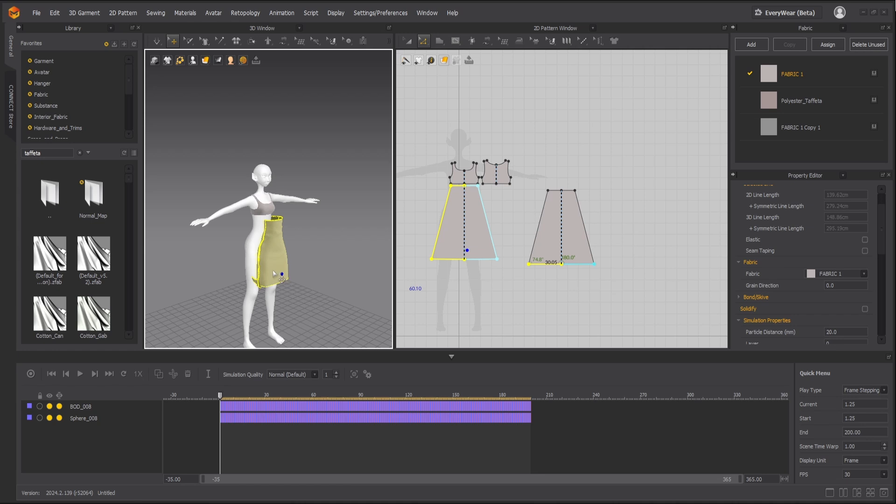
pyautogui.press('space')
pyautogui.click(282, 268)
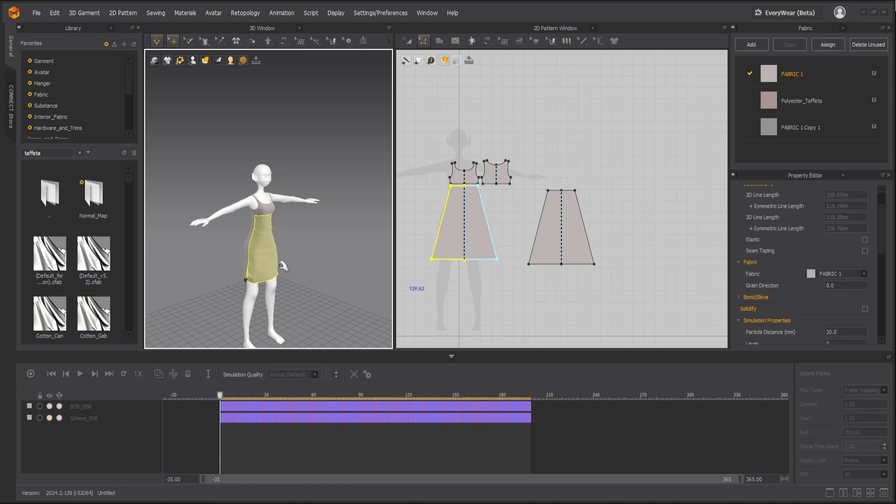
pyautogui.moveTo(250, 278)
pyautogui.mouseDown()
pyautogui.moveTo(212, 271)
pyautogui.moveTo(245, 276)
pyautogui.mouseUp()
pyautogui.press('space')
# - Lower the front and back skirt hem edges to below the knee and simulate the garment
pyautogui.moveTo(620, 278); pyautogui.dragTo(362, 284)
pyautogui.press('space')
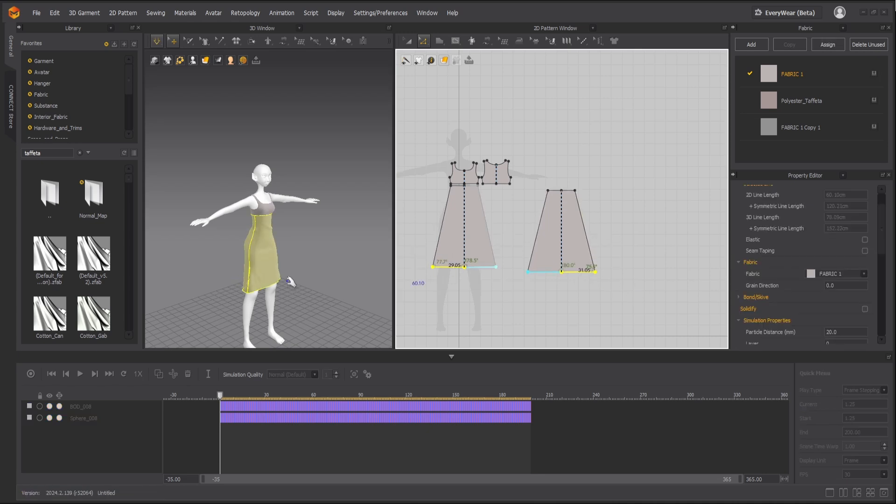
pyautogui.press('space')
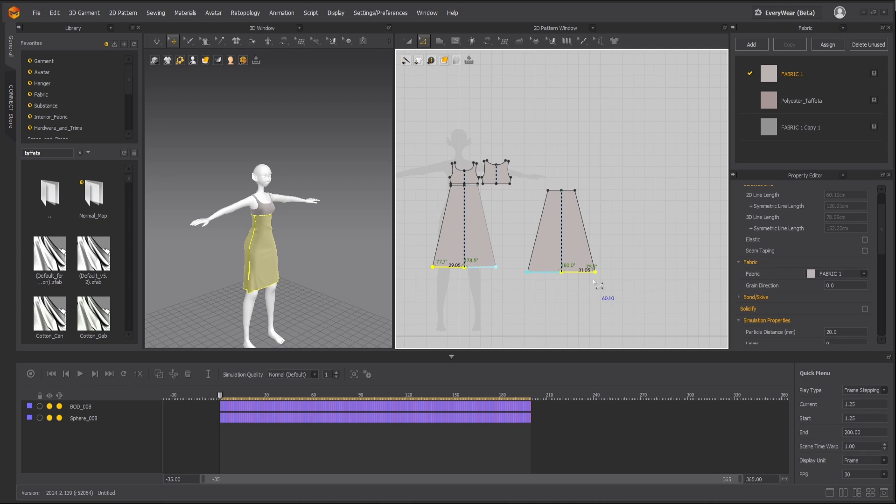
# - Lower the front and back skirt hem edges together down to the avatar's ankles, simulating the drape along the way
pyautogui.moveTo(597, 284); pyautogui.dragTo(599, 290)
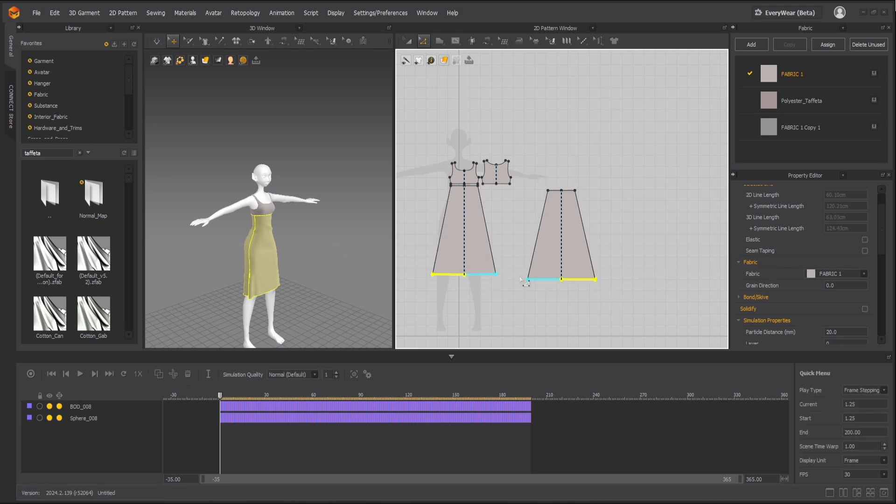
pyautogui.press('Down')
pyautogui.press('Down')
pyautogui.press('Down')
pyautogui.press('Down')
pyautogui.press('Down')
pyautogui.press('Down')
pyautogui.press('Down')
pyautogui.press('Down')
pyautogui.press('space')
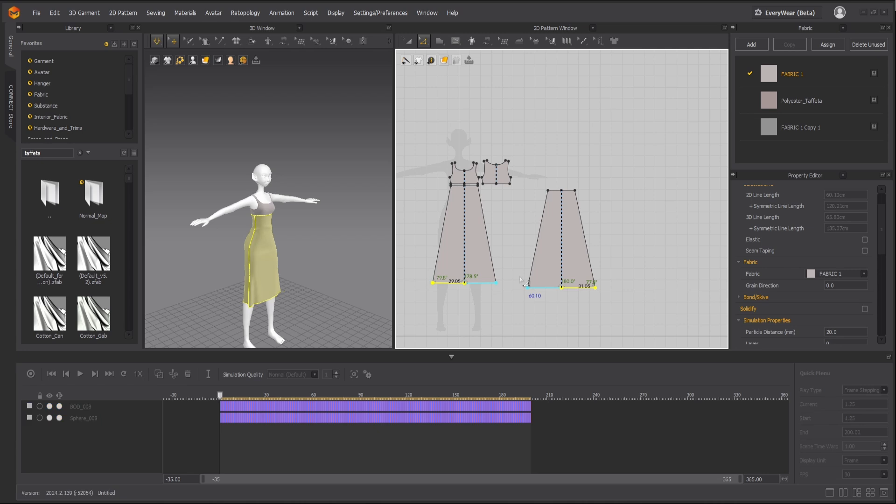
pyautogui.press('Down')
pyautogui.press('Down')
pyautogui.press('Down')
pyautogui.press('Down')
pyautogui.press('Down')
pyautogui.press('Down')
pyautogui.press('Down')
pyautogui.press('Down')
pyautogui.press('Down')
pyautogui.press('Down')
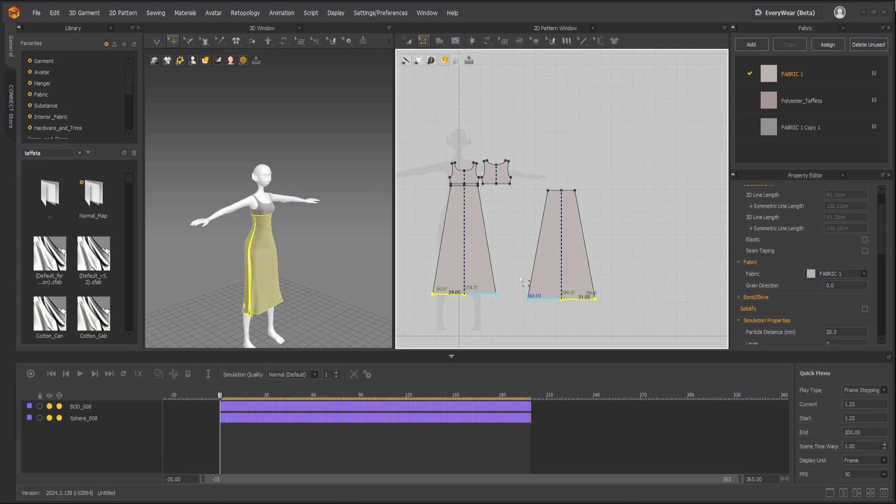
pyautogui.press('Down')
pyautogui.press('Down')
pyautogui.press('Down')
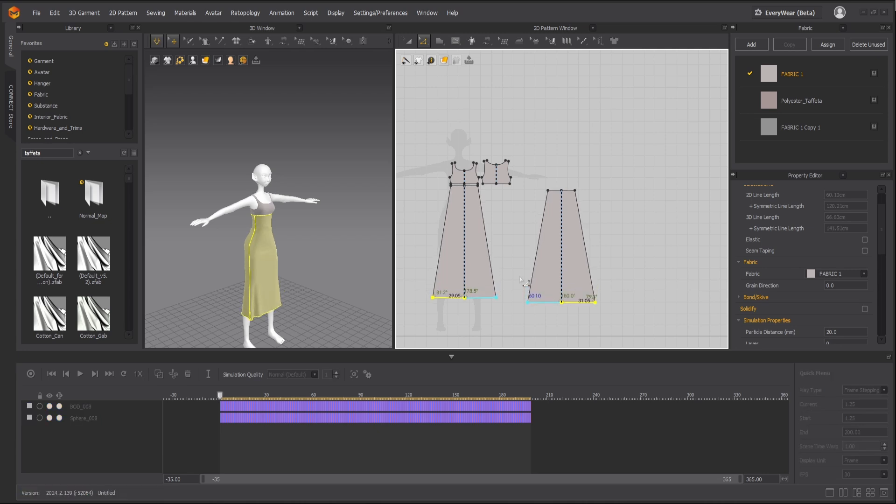
pyautogui.press('Down')
pyautogui.press('Down')
pyautogui.press('Down')
pyautogui.press('Down')
pyautogui.press('Down')
pyautogui.press('Down')
pyautogui.press('Down')
pyautogui.press('Down')
pyautogui.press('Down')
pyautogui.press('Down')
pyautogui.press('Down')
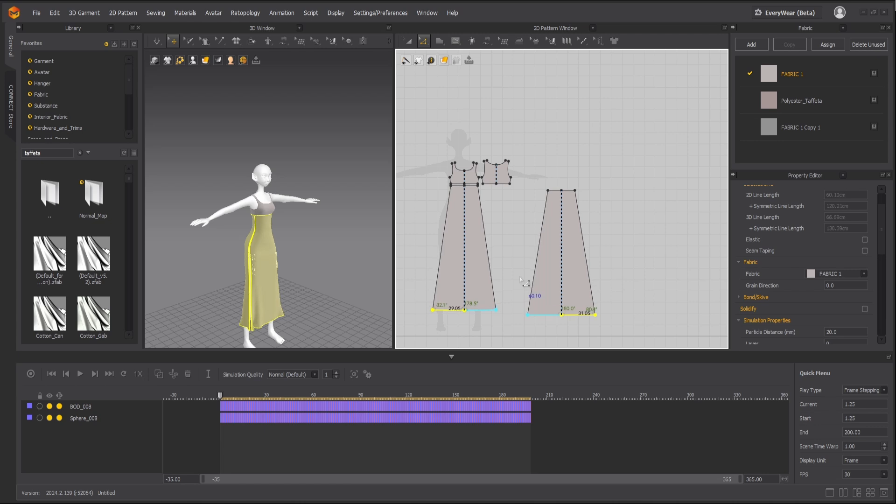
pyautogui.press('Down')
pyautogui.press('Down')
pyautogui.press('Down')
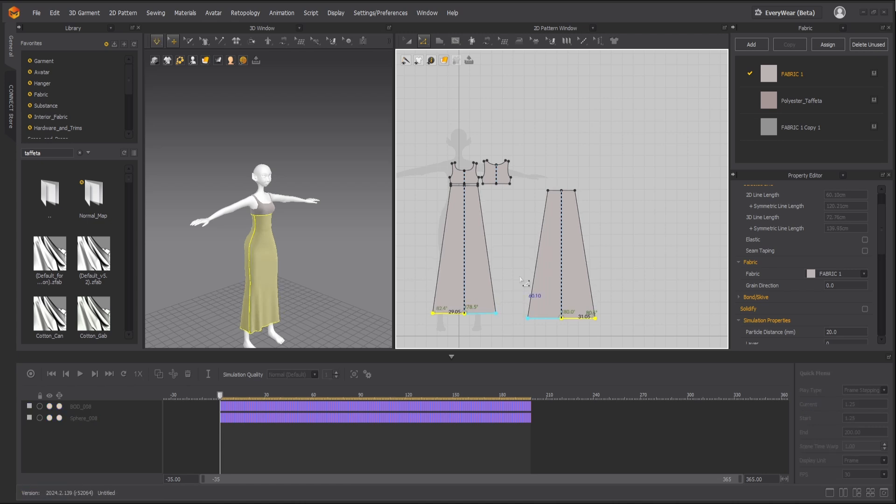
pyautogui.press('Down')
pyautogui.press('Down')
pyautogui.press('Down')
pyautogui.press('Down')
pyautogui.press('Down')
pyautogui.press('Down')
pyautogui.press('Down')
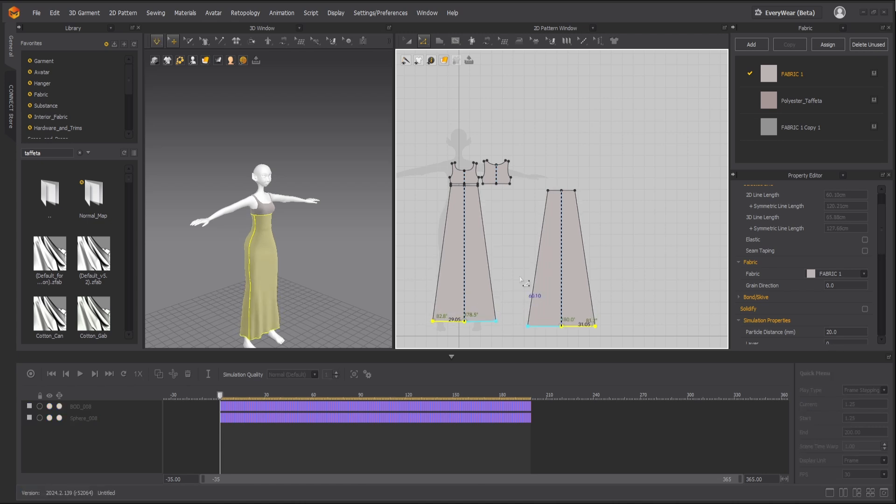
pyautogui.press('Down')
pyautogui.press('Down')
pyautogui.press('Down')
pyautogui.press('Down')
pyautogui.press('Down')
pyautogui.press('Down')
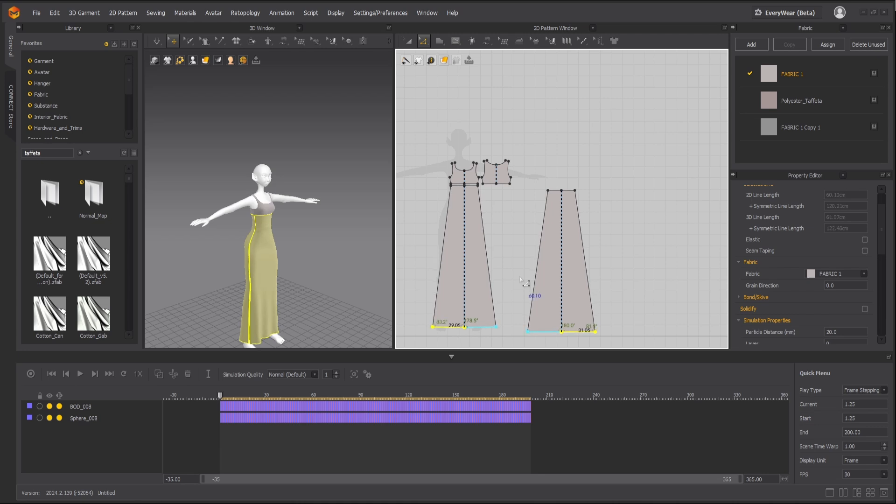
# - Lower both skirt hem edges a little more, almost to the ground line, and simulate the full-length dress
pyautogui.moveTo(364, 251); pyautogui.dragTo(268, 270, button='right')
pyautogui.moveTo(269, 270); pyautogui.dragTo(289, 243, button='middle')
pyautogui.click(290, 229)
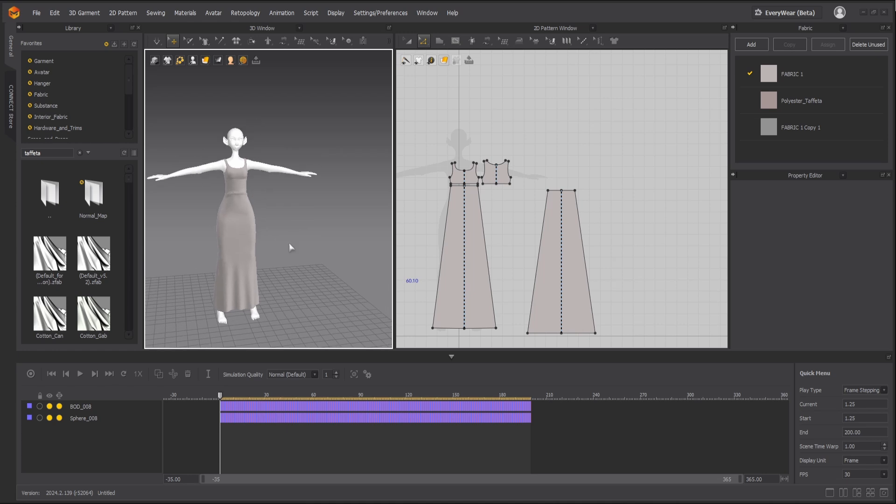
pyautogui.scroll(2, 288, 240)
pyautogui.scroll(-1, 286, 239)
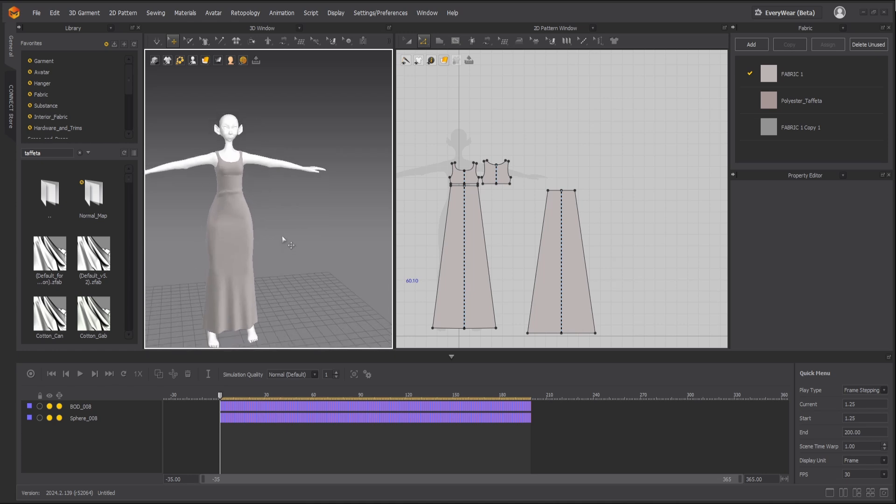
pyautogui.scroll(-3, 504, 226)
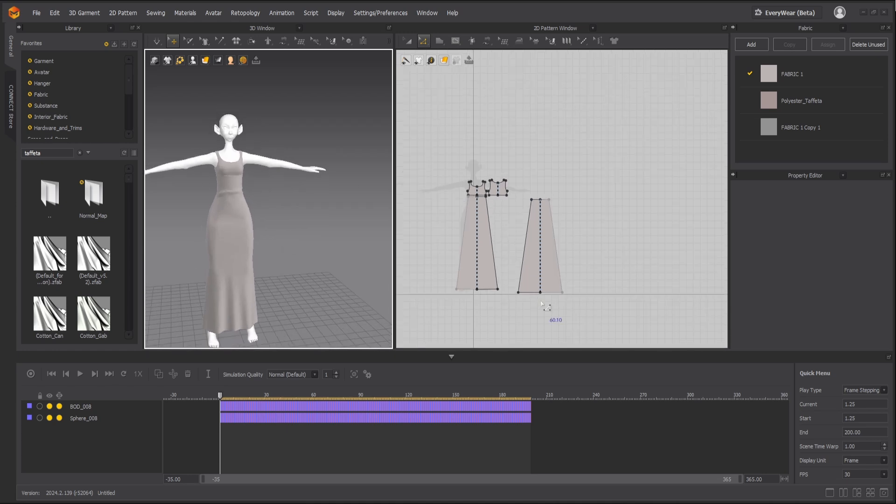
pyautogui.click(587, 305)
pyautogui.moveTo(438, 265); pyautogui.dragTo(439, 264)
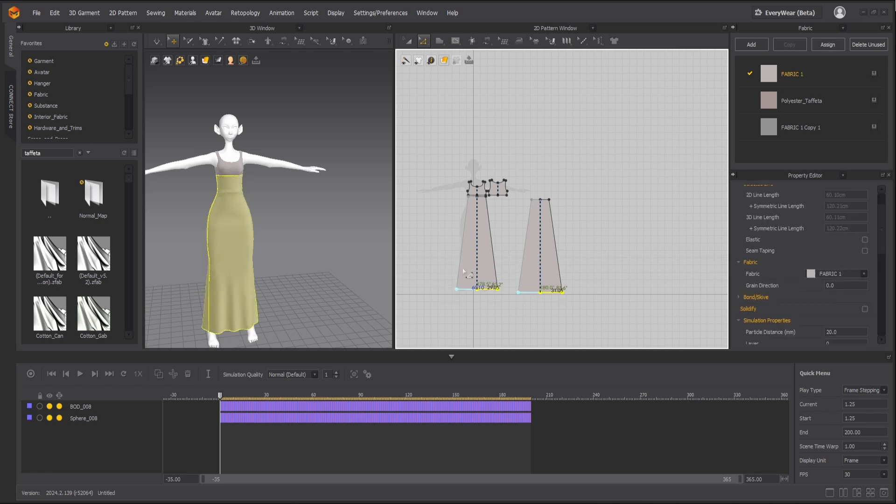
pyautogui.press('Down')
pyautogui.press('Down')
pyautogui.press('Down')
pyautogui.press('Down')
pyautogui.press('Down')
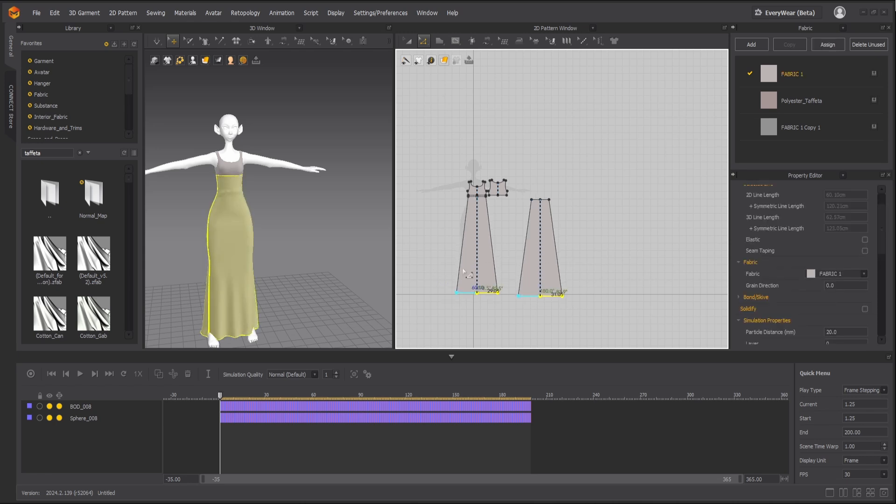
pyautogui.press('space')
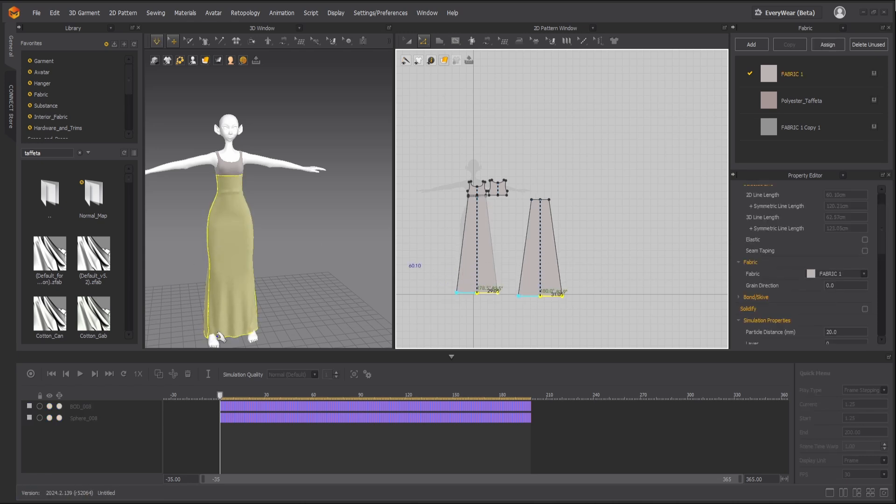
# - Pull the front skirt hem clear of the avatar's feet during simulation, let it settle and stop the simulation
pyautogui.click(216, 328)
pyautogui.scroll(-1, 215, 321)
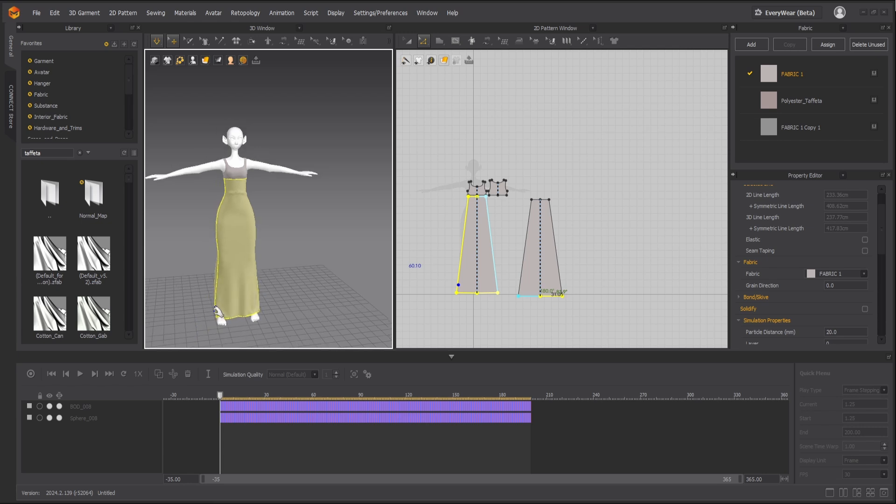
pyautogui.moveTo(213, 308); pyautogui.dragTo(267, 297)
pyautogui.moveTo(217, 315); pyautogui.dragTo(188, 308)
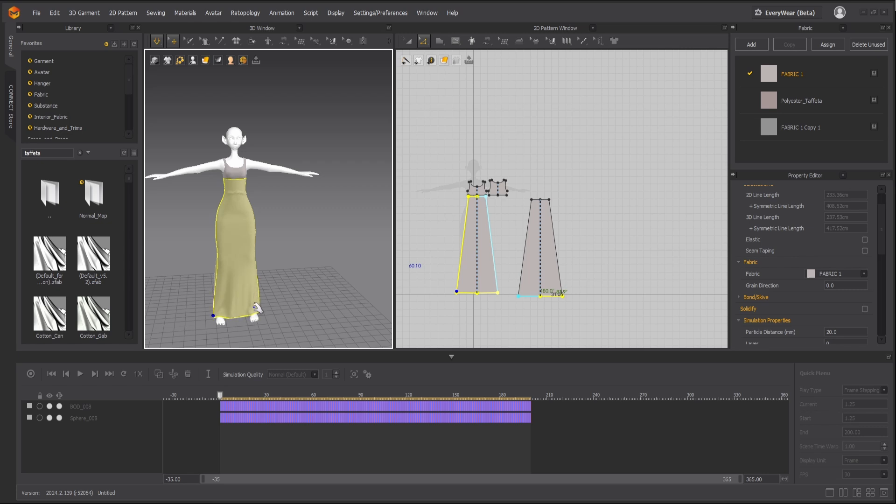
pyautogui.click(279, 257)
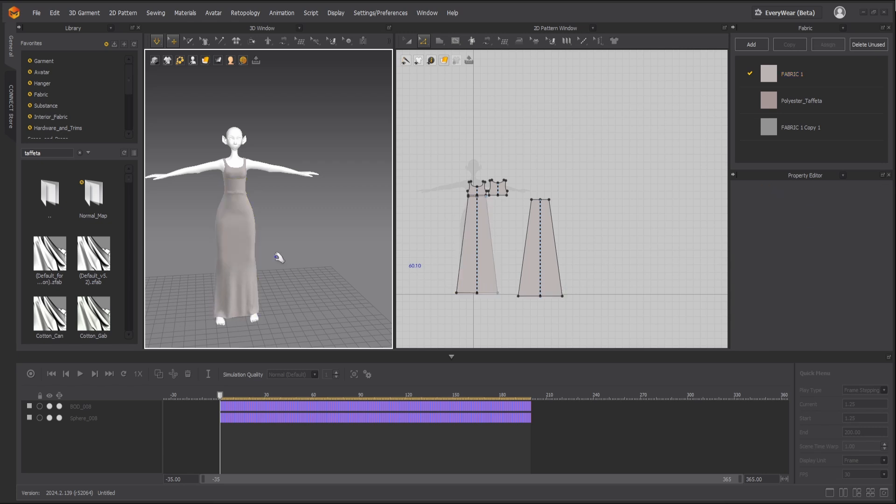
pyautogui.press('space')
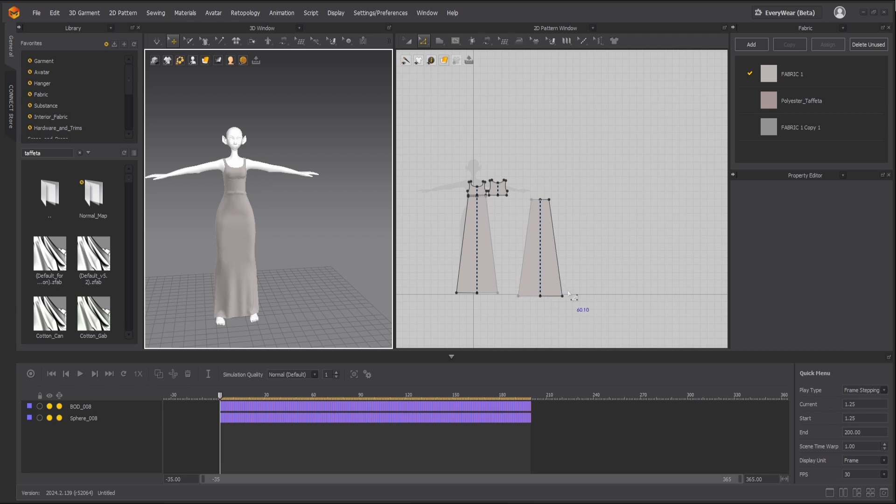
pyautogui.scroll(2, 571, 295)
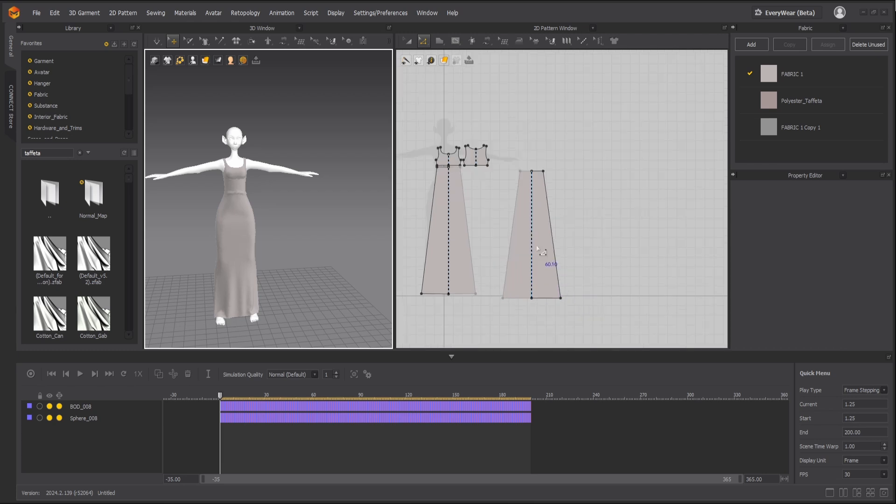
# - Space out the pattern pieces by moving the back skirt and back bodice away from the front and the front bodice slightly up
pyautogui.press('a')
pyautogui.moveTo(540, 238); pyautogui.dragTo(569, 237)
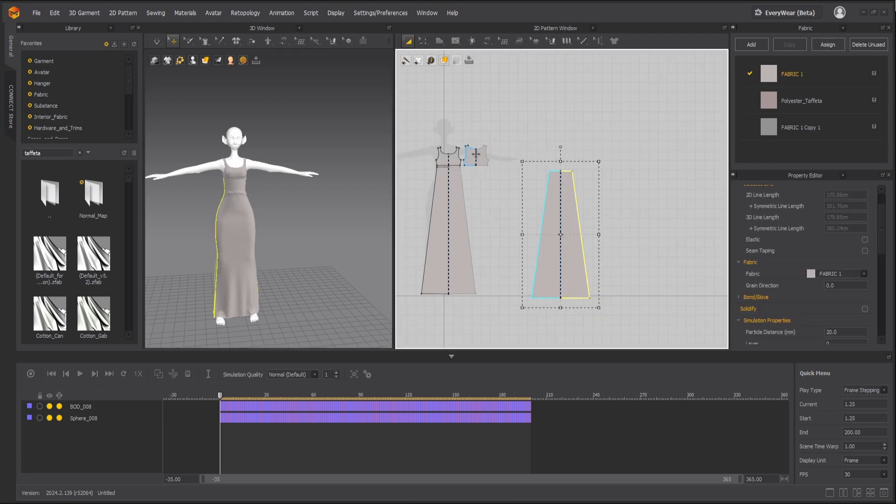
pyautogui.moveTo(476, 154); pyautogui.dragTo(518, 145)
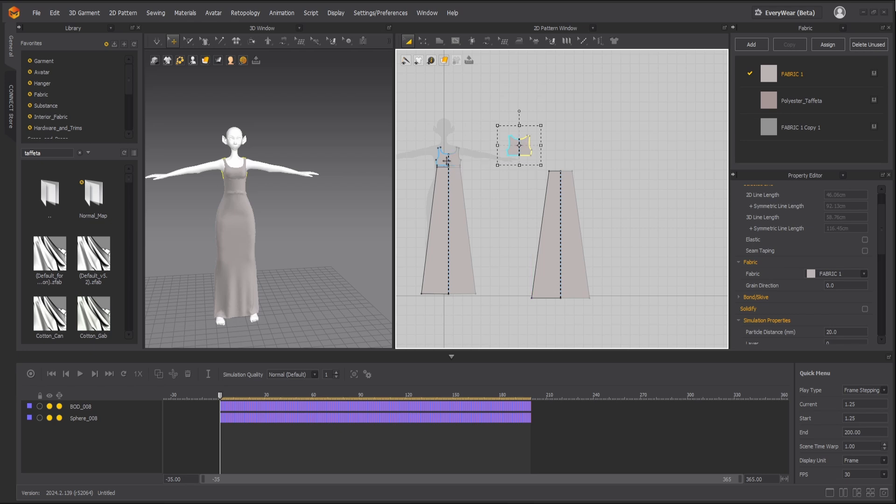
pyautogui.moveTo(447, 161); pyautogui.dragTo(446, 155)
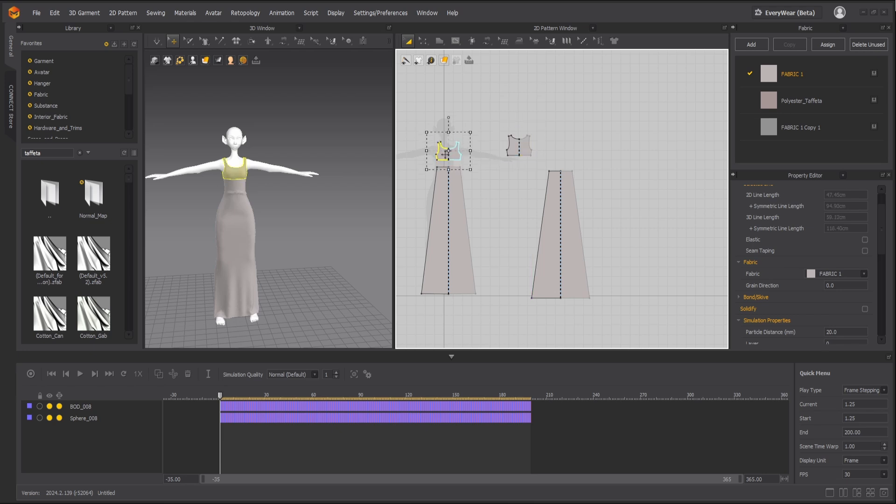
# - Slash the front skirt from waist to hem near its side seam with Slash & Spread and open the hem outward
pyautogui.click(455, 41)
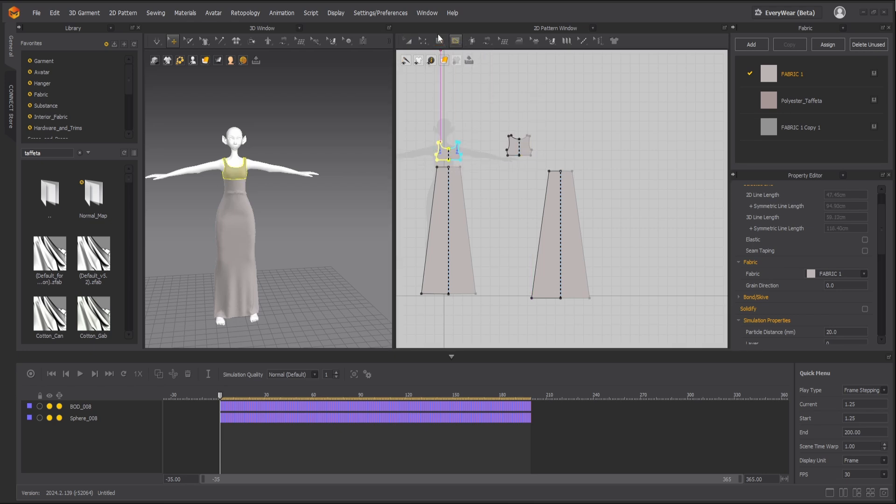
pyautogui.click(440, 41)
pyautogui.click(425, 42)
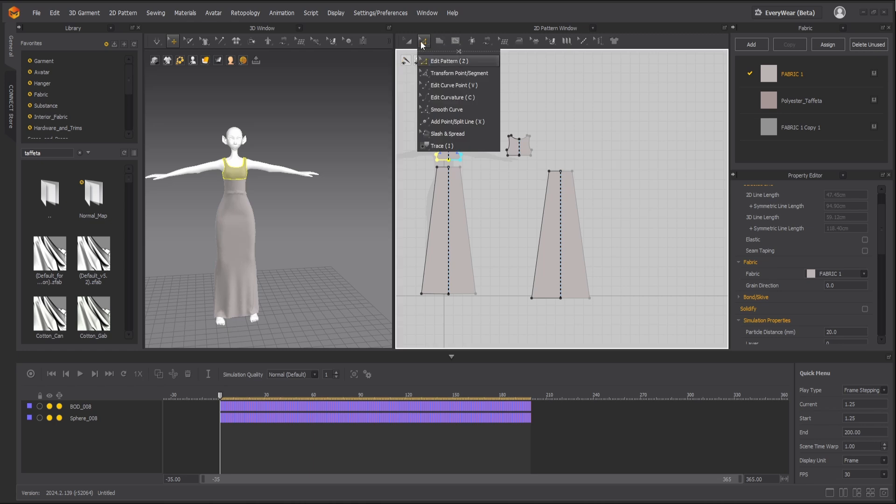
pyautogui.click(444, 134)
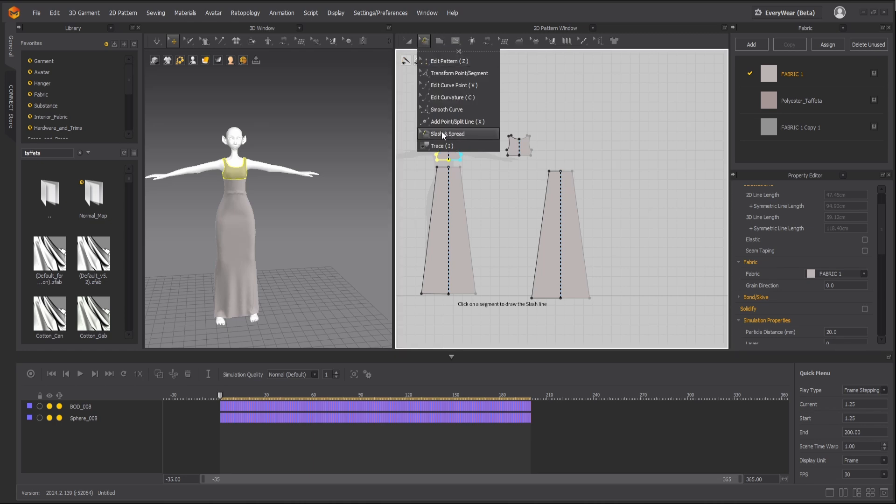
pyautogui.scroll(2, 459, 192)
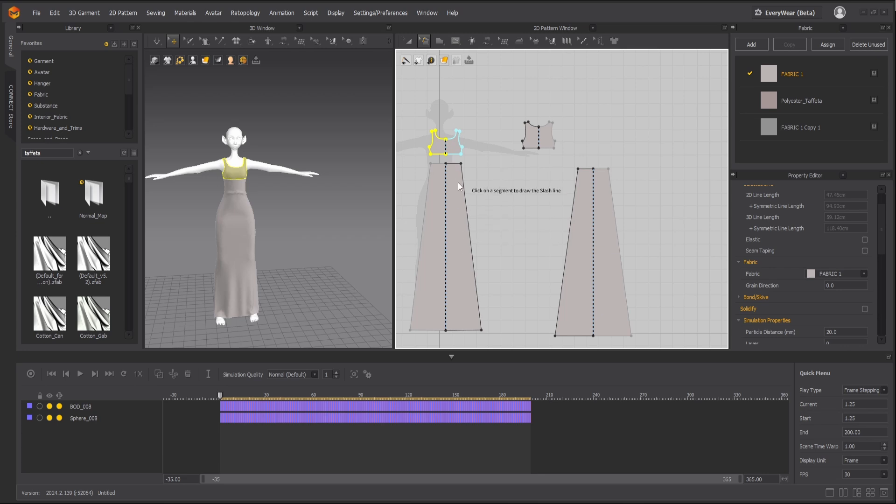
pyautogui.click(457, 166)
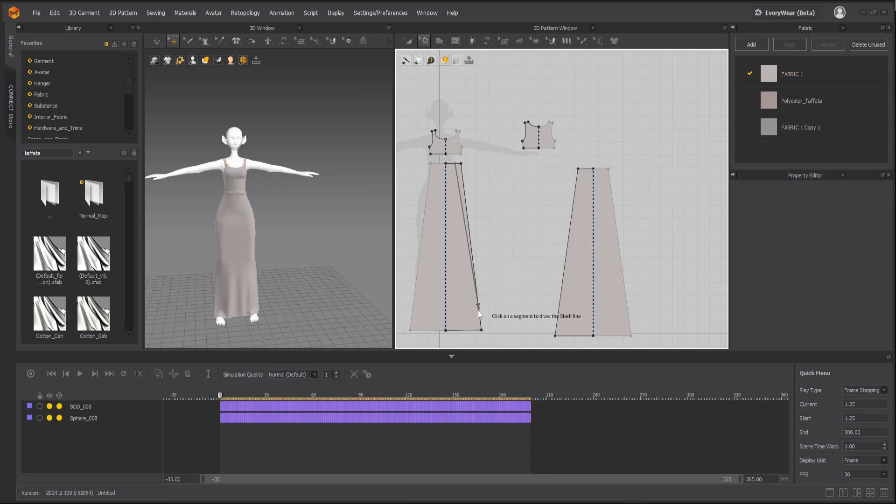
pyautogui.click(472, 331)
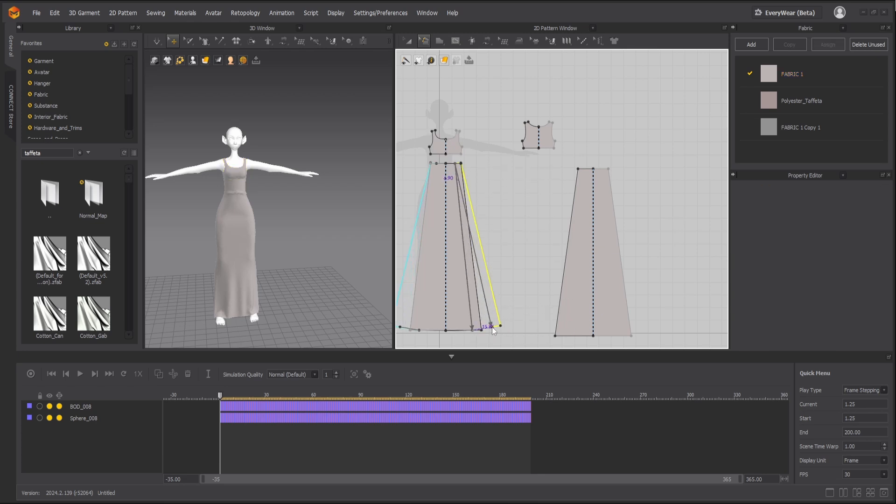
pyautogui.click(494, 327)
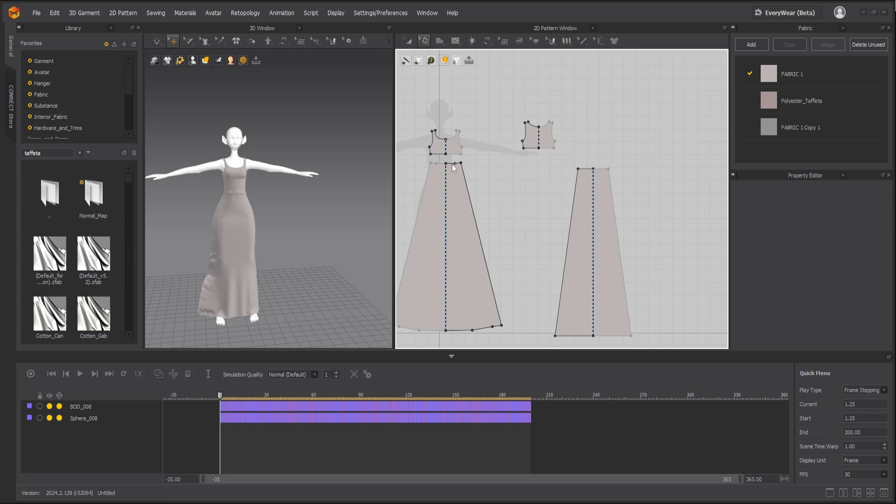
# - Add a second waist-to-hem slash to the front skirt, nearer the centre line, and spread its hem wider
pyautogui.scroll(3, 451, 168)
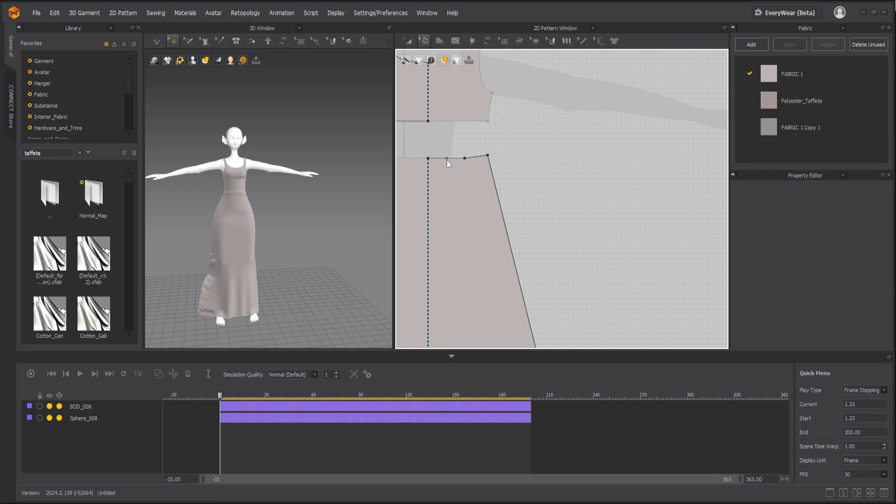
pyautogui.click(447, 160)
pyautogui.scroll(-4, 460, 217)
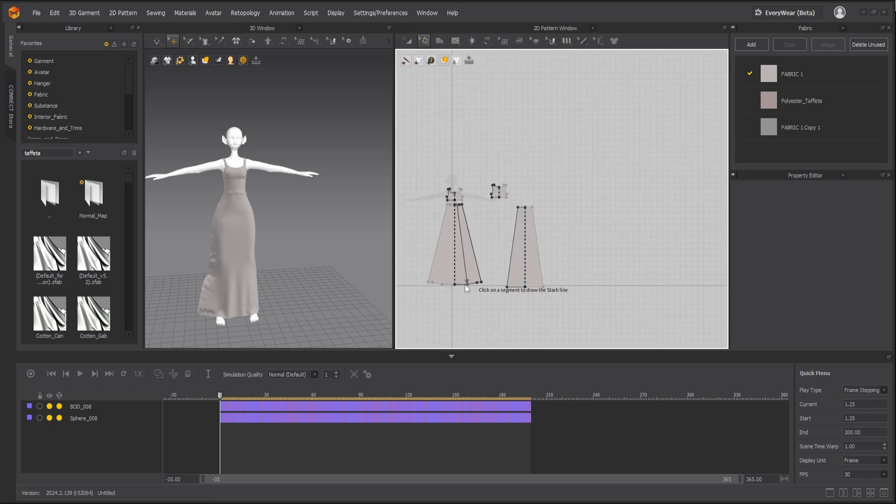
pyautogui.scroll(4, 464, 284)
pyautogui.scroll(2, 465, 288)
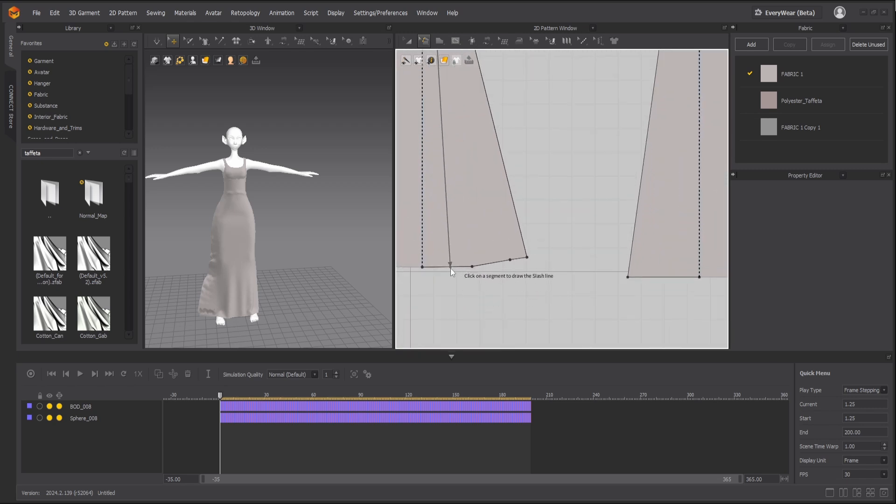
pyautogui.click(450, 268)
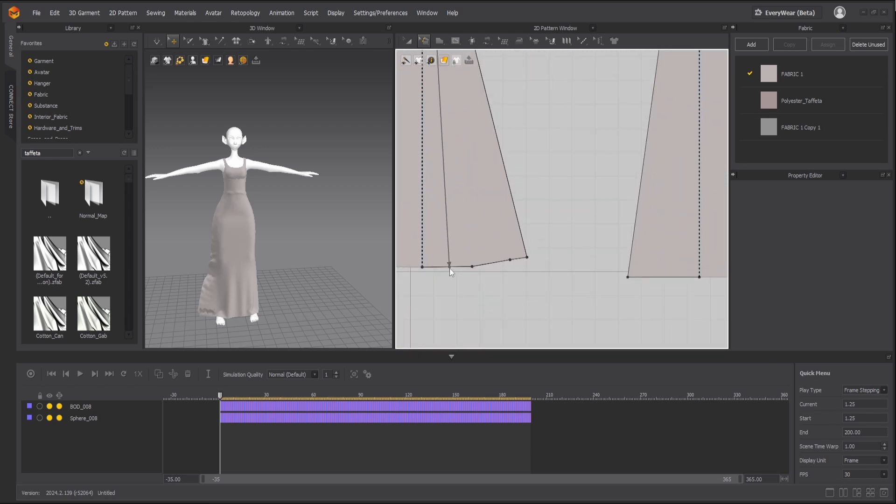
pyautogui.click(480, 265)
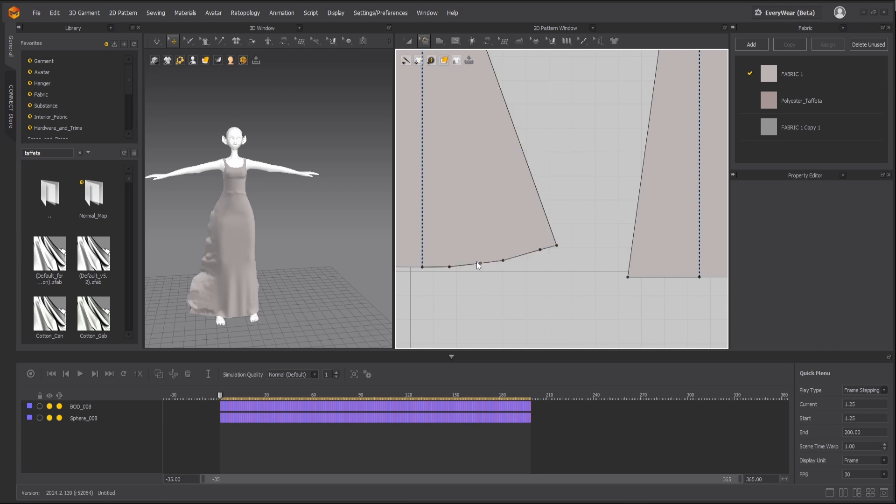
# - Simulate the widened front skirt on the avatar and check its drape from the side
pyautogui.scroll(-4, 271, 283)
pyautogui.moveTo(272, 283); pyautogui.dragTo(308, 270, button='right')
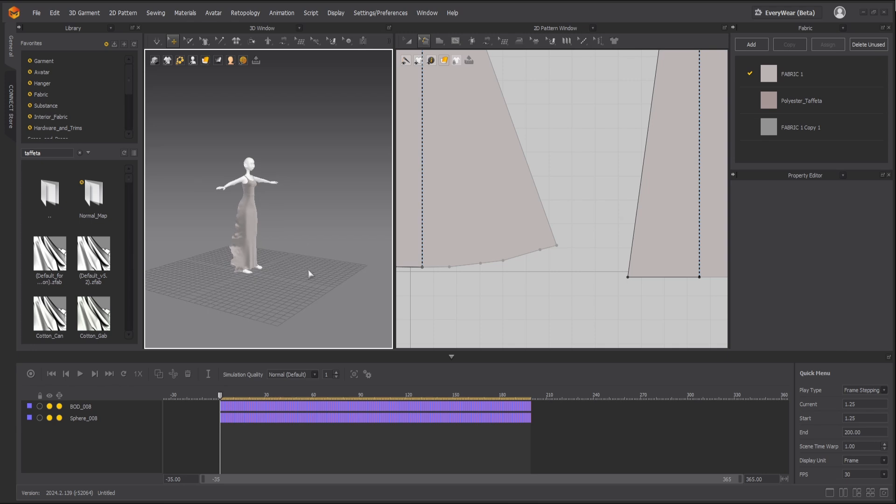
pyautogui.click(267, 256)
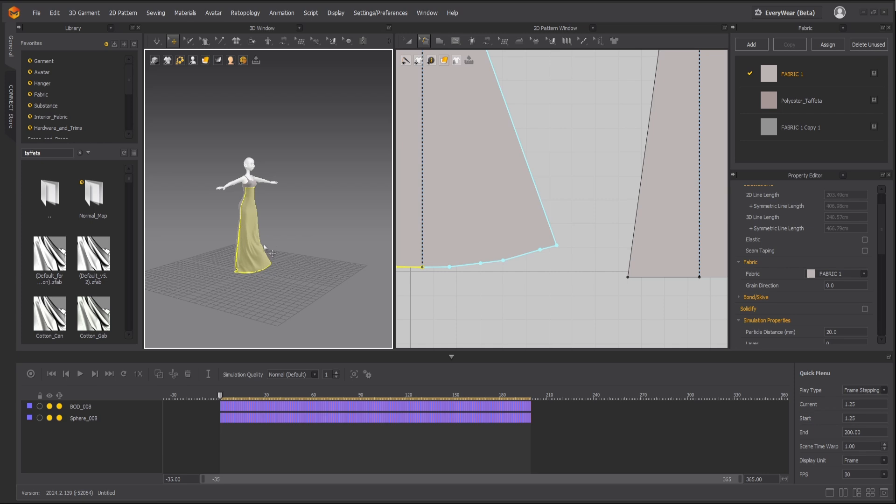
pyautogui.scroll(2, 264, 247)
pyautogui.rightClick(253, 243)
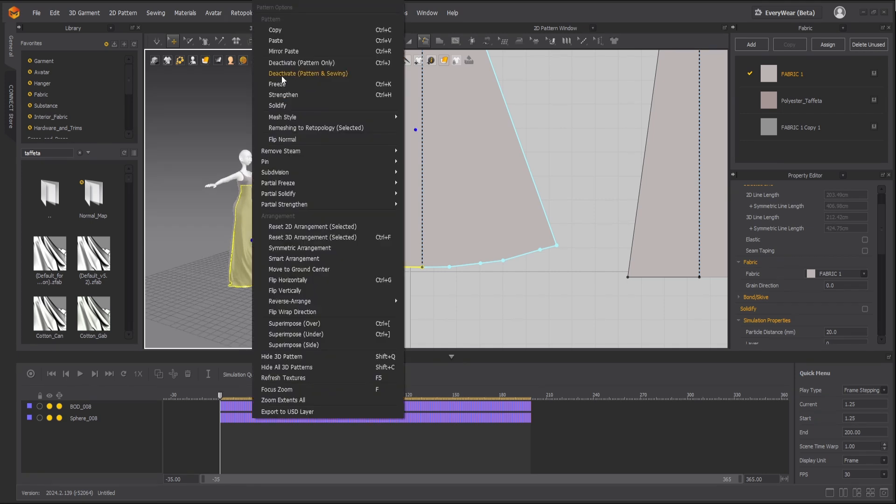
pyautogui.click(208, 174)
# - Slash the back skirt from waist to hem near its centre line and spread the hem outward
pyautogui.scroll(-5, 469, 219)
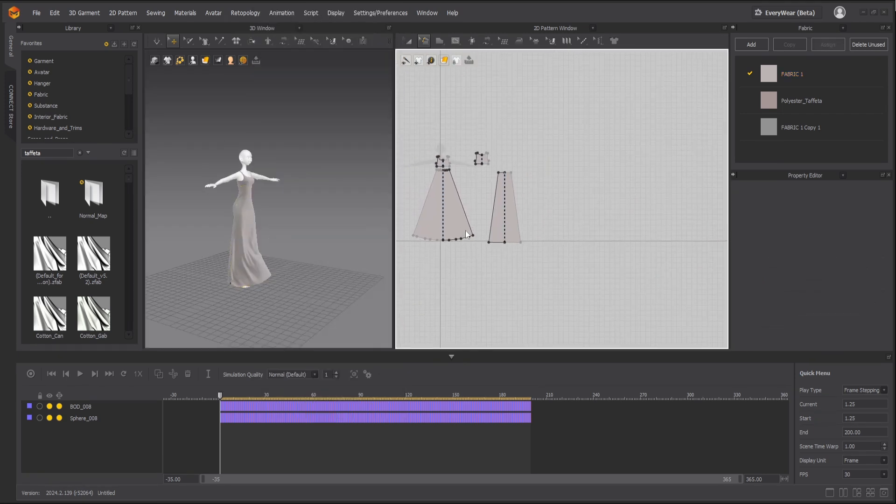
pyautogui.scroll(3, 483, 230)
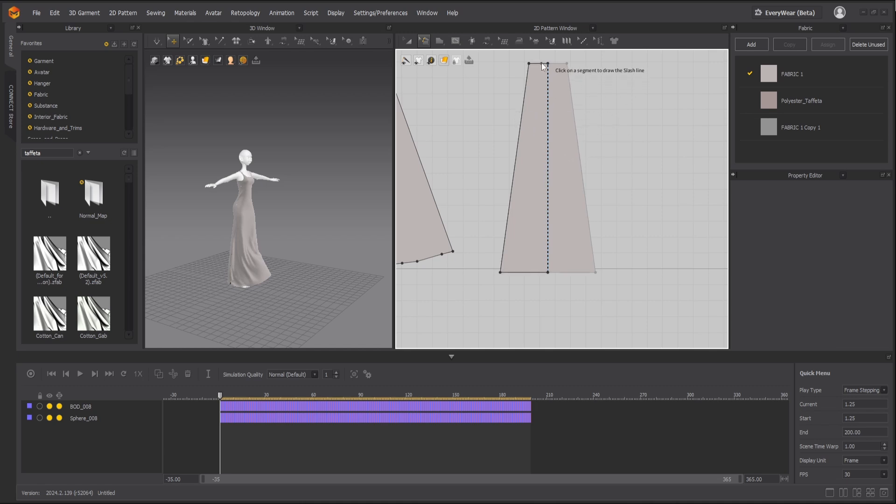
pyautogui.scroll(3, 547, 75)
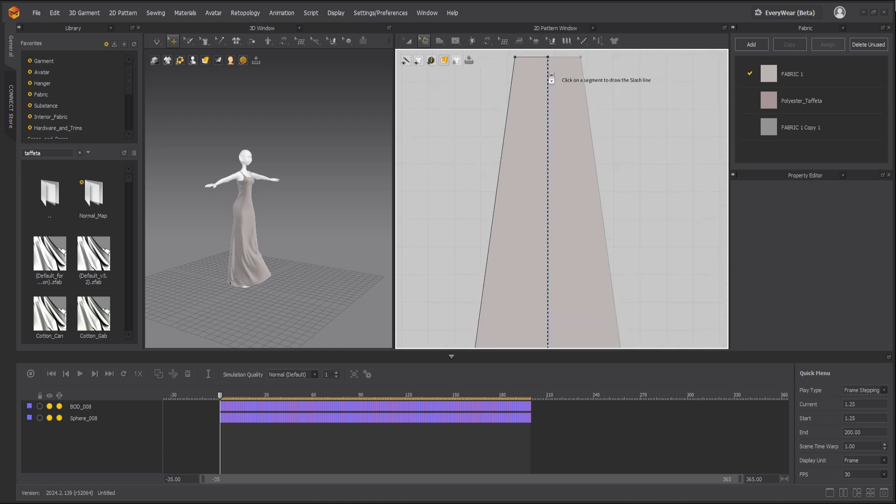
pyautogui.moveTo(547, 81); pyautogui.dragTo(556, 170, button='middle')
pyautogui.scroll(4, 541, 186)
pyautogui.scroll(2, 540, 185)
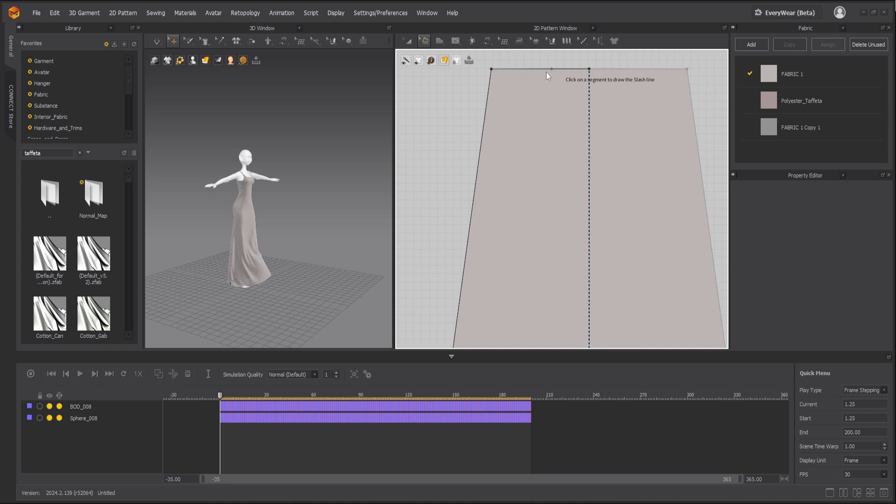
pyautogui.scroll(-2, 565, 109)
pyautogui.scroll(-2, 556, 180)
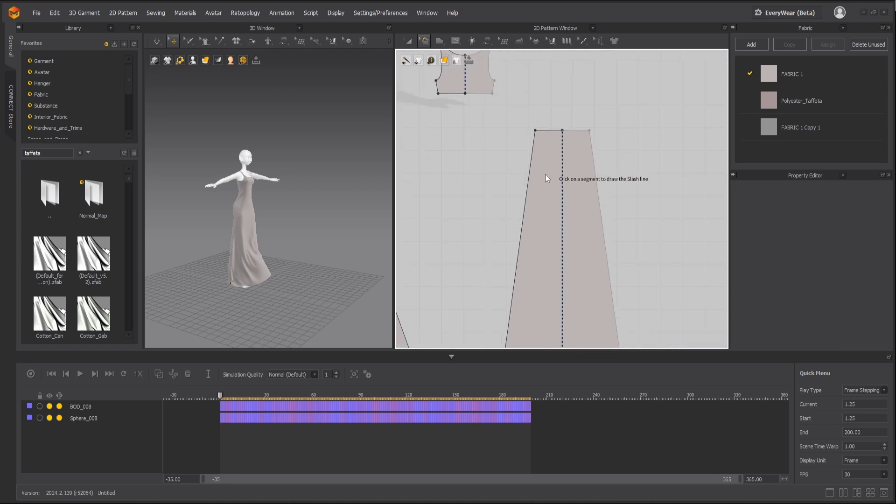
pyautogui.scroll(2, 545, 175)
pyautogui.scroll(-1, 539, 114)
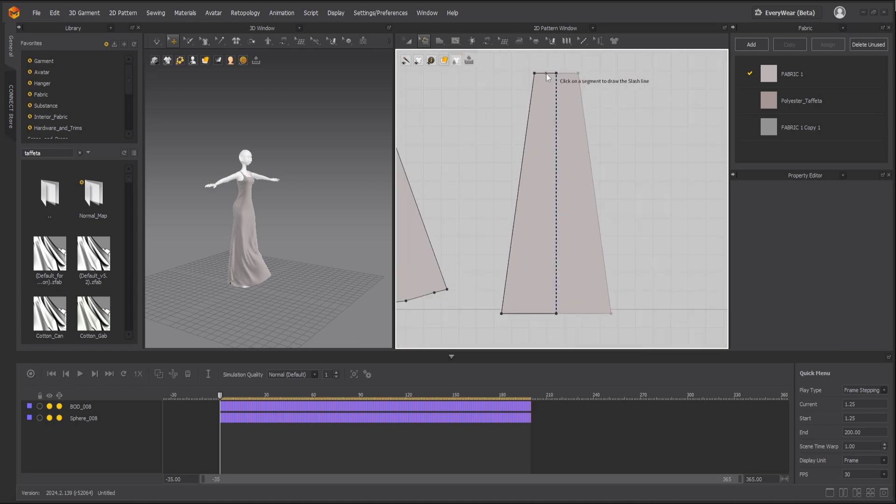
pyautogui.click(548, 73)
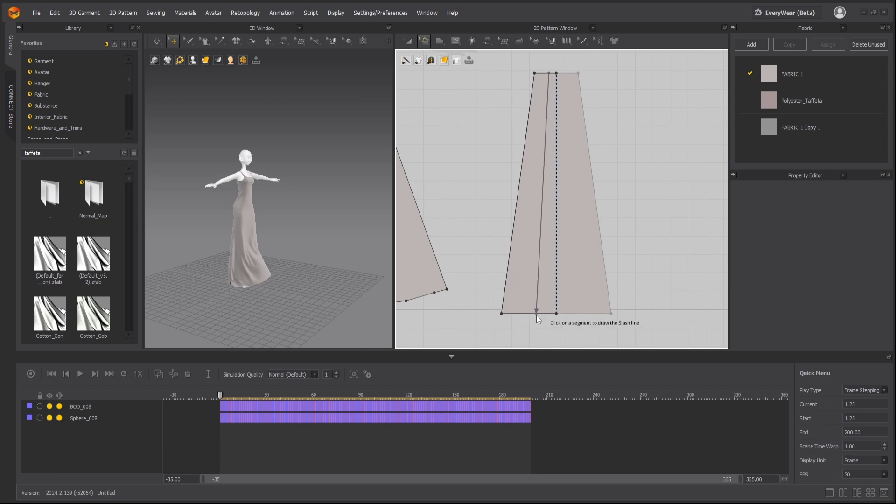
pyautogui.click(536, 314)
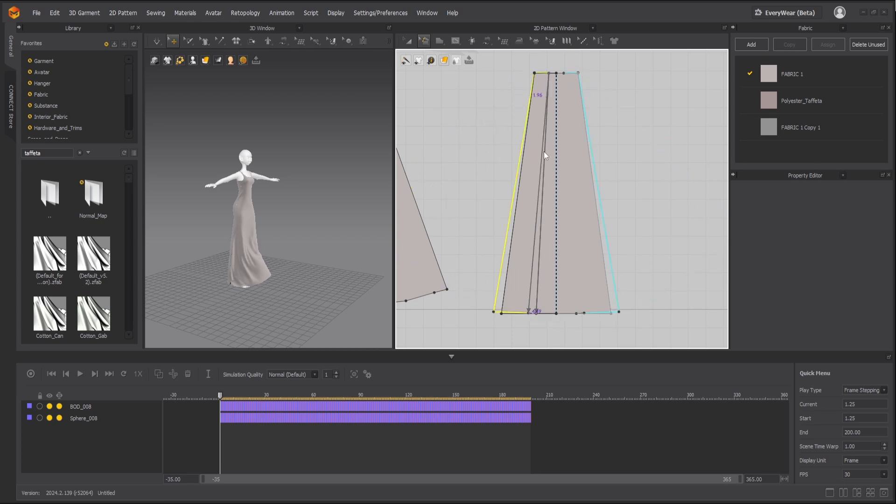
pyautogui.click(533, 175)
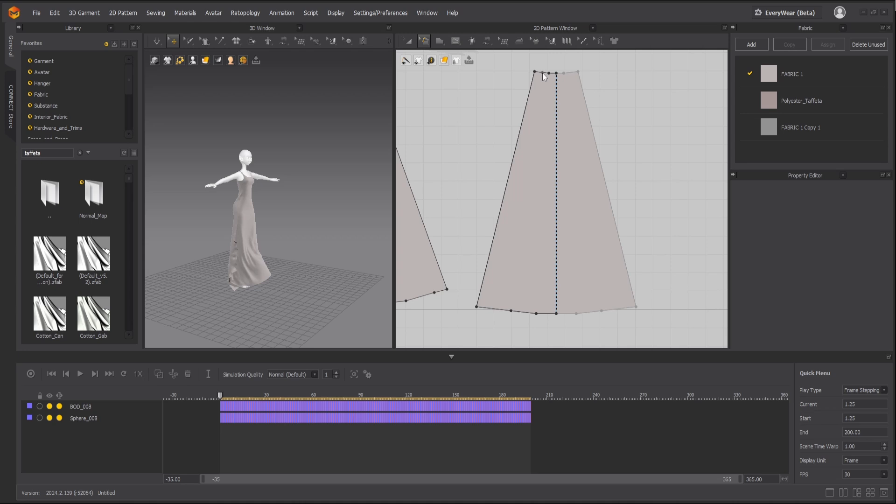
# - Add a second slash near the back skirt's side seam and spread the hem by about 16.5 cm
pyautogui.click(543, 73)
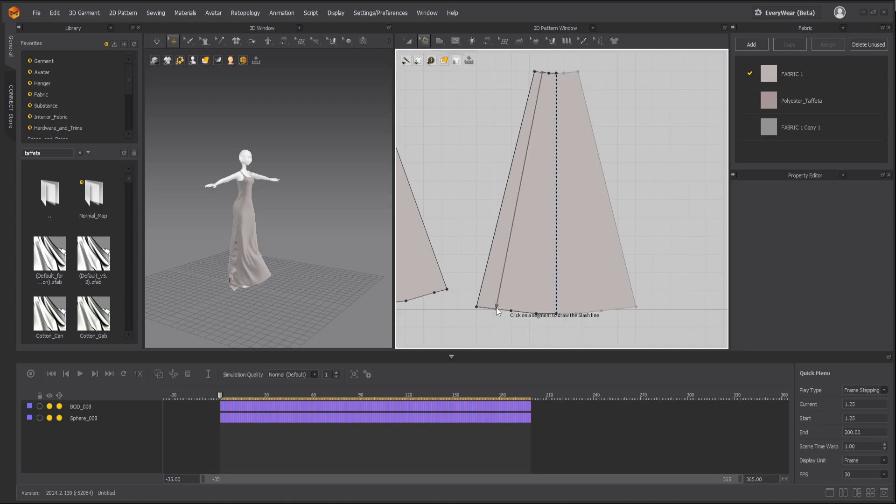
pyautogui.click(497, 307)
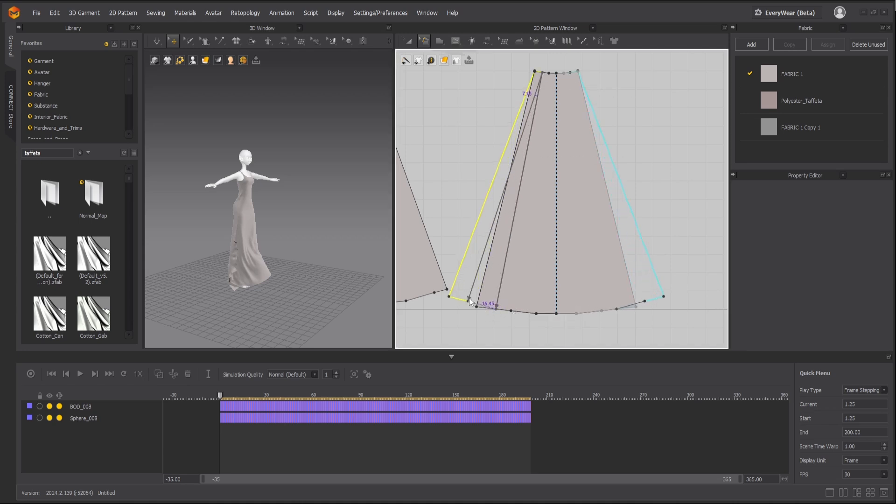
pyautogui.click(470, 300)
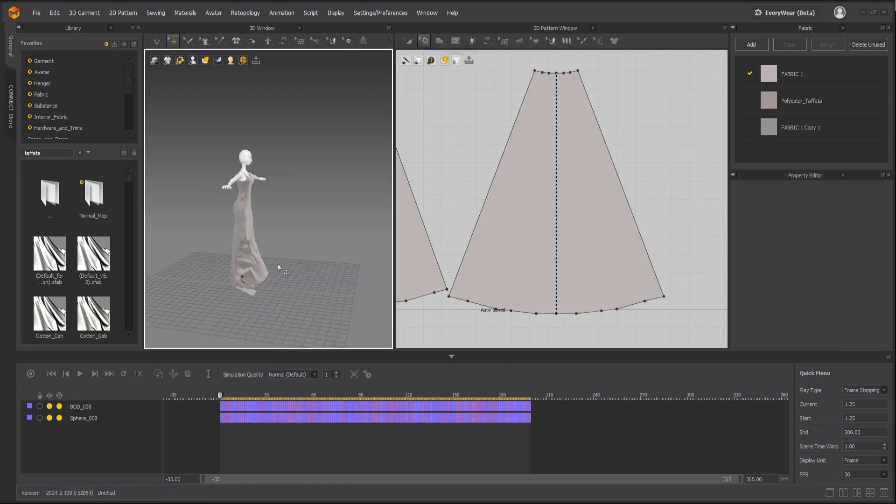
# - Pull the widened back skirt into shape on the avatar and move its pattern piece clear of the front skirt
pyautogui.moveTo(234, 246)
pyautogui.mouseDown()
pyautogui.moveTo(214, 244)
pyautogui.moveTo(235, 251)
pyautogui.mouseUp()
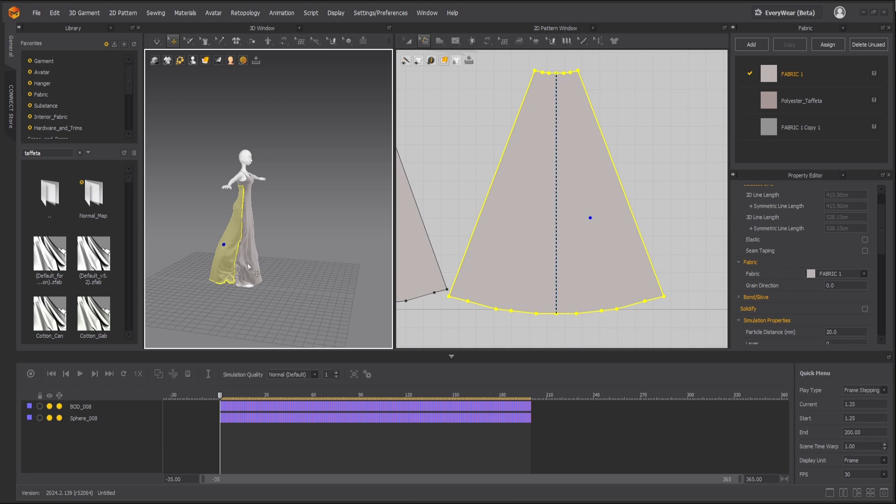
pyautogui.moveTo(256, 266); pyautogui.dragTo(198, 257, button='right')
pyautogui.scroll(-3, 619, 198)
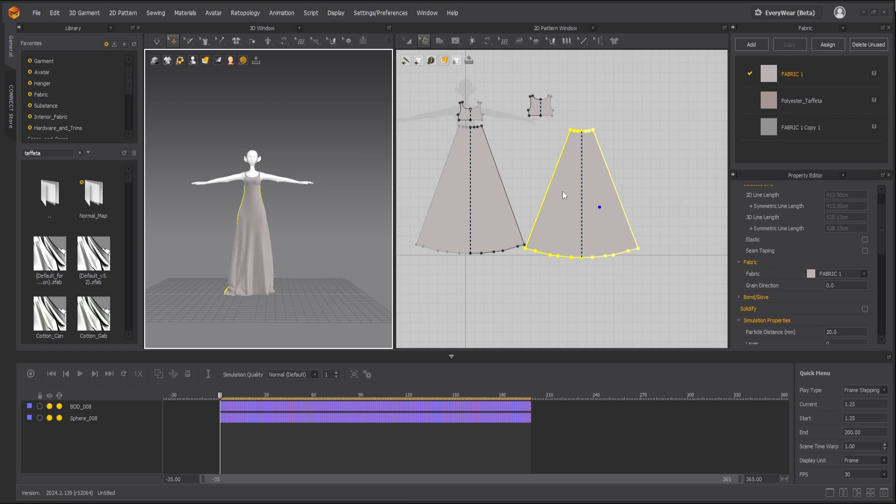
pyautogui.press('a')
pyautogui.moveTo(565, 199); pyautogui.dragTo(572, 200)
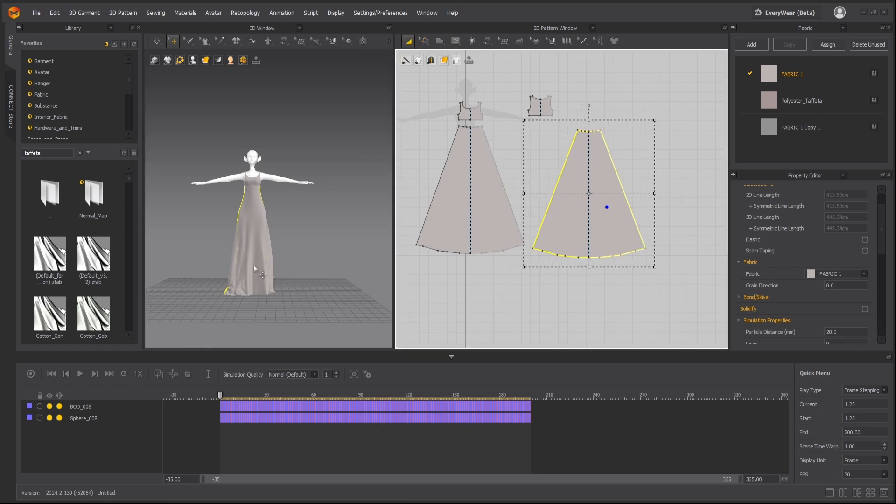
# - Simulate the dress and tug the front and back skirt hems into place around the avatar's legs
pyautogui.scroll(4, 252, 274)
pyautogui.moveTo(252, 276); pyautogui.dragTo(279, 266, button='right')
pyautogui.moveTo(268, 277); pyautogui.dragTo(277, 249, button='middle')
pyautogui.press('space')
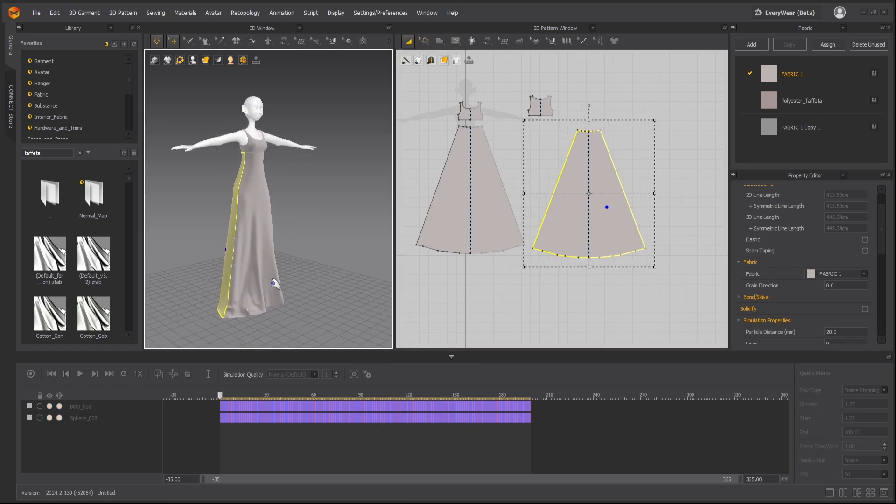
pyautogui.moveTo(282, 295); pyautogui.dragTo(285, 295)
pyautogui.moveTo(235, 282); pyautogui.dragTo(246, 287, button='right')
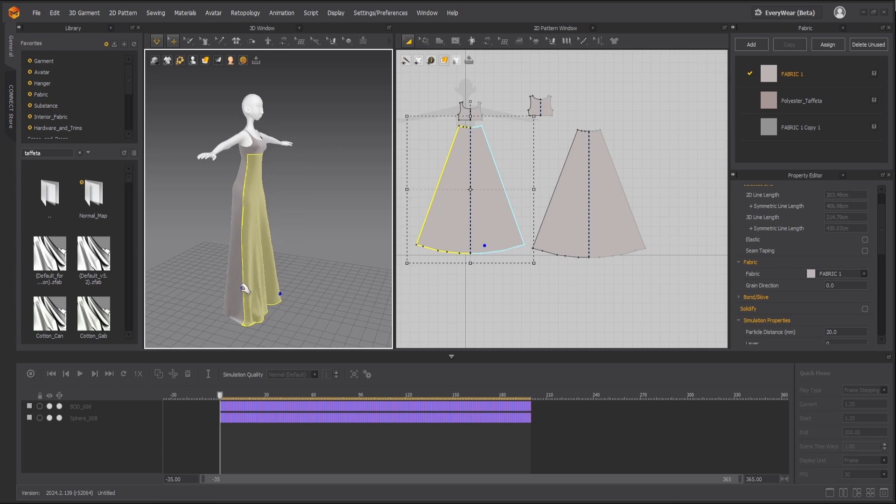
pyautogui.moveTo(232, 292); pyautogui.dragTo(223, 293)
pyautogui.moveTo(278, 306); pyautogui.dragTo(275, 299)
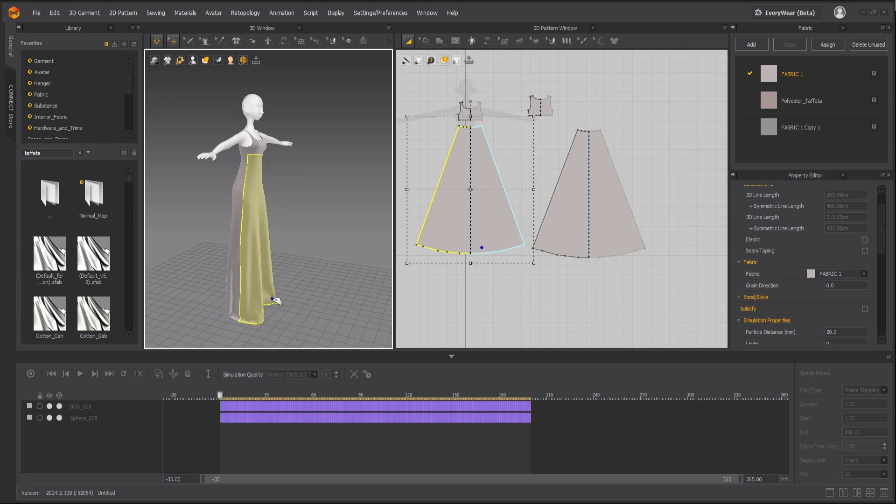
pyautogui.press('space')
# - Move the neckline end of the front bodice's shoulder seam inward by about 0.6 cm
pyautogui.moveTo(298, 188); pyautogui.dragTo(263, 186, button='right')
pyautogui.moveTo(261, 172); pyautogui.dragTo(252, 258, button='middle')
pyautogui.scroll(8, 252, 259)
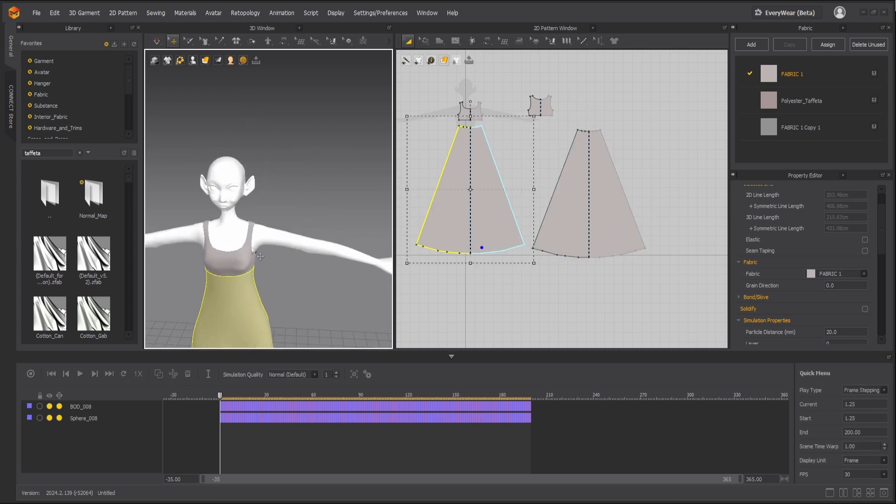
pyautogui.scroll(1, 257, 254)
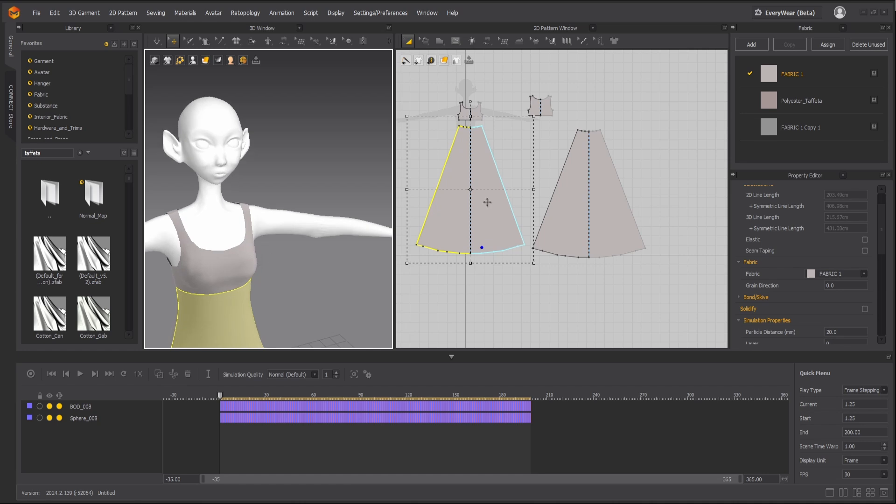
pyautogui.scroll(-3, 486, 140)
pyautogui.moveTo(486, 142); pyautogui.dragTo(513, 211, button='middle')
pyautogui.scroll(7, 515, 192)
pyautogui.scroll(3, 516, 193)
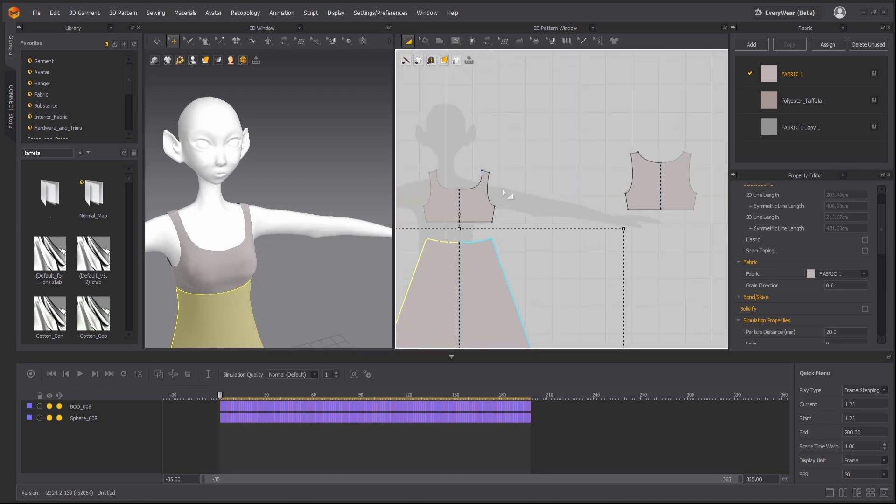
pyautogui.press('z')
pyautogui.click(639, 153)
pyautogui.scroll(5, 514, 178)
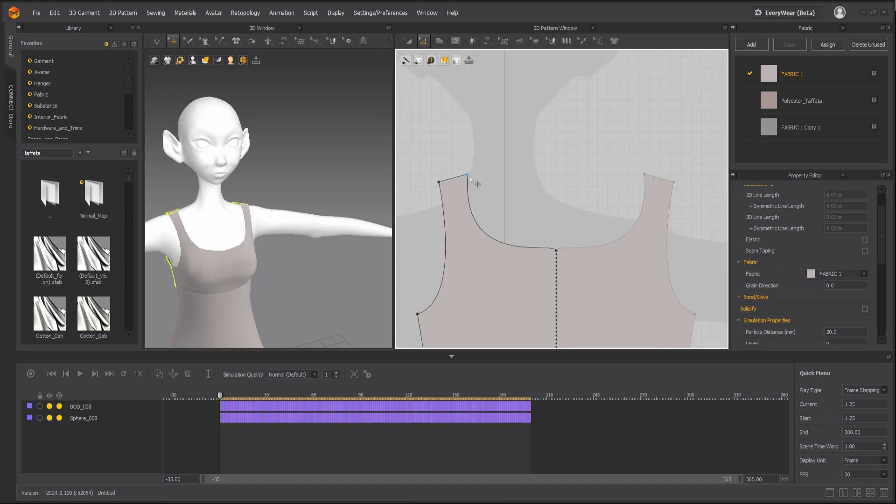
pyautogui.moveTo(470, 176); pyautogui.dragTo(476, 176)
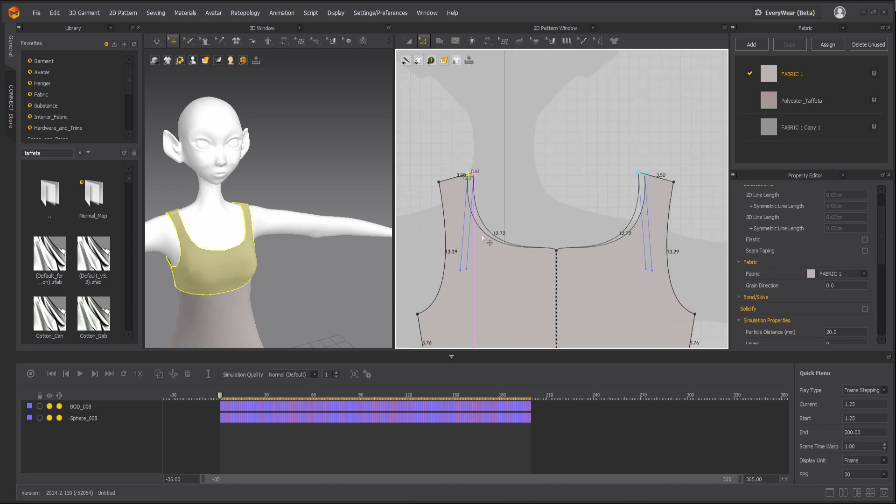
# - Reshape the front bodice's neckline curve into a smooth scoop with a level tangent at centre front
pyautogui.moveTo(482, 237); pyautogui.dragTo(478, 266)
pyautogui.scroll(6, 552, 262)
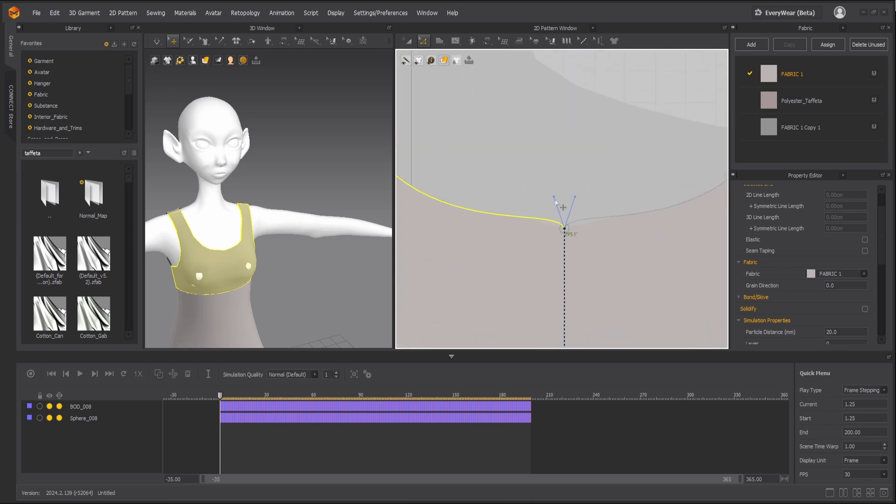
pyautogui.moveTo(554, 196); pyautogui.dragTo(510, 228)
pyautogui.scroll(-3, 510, 228)
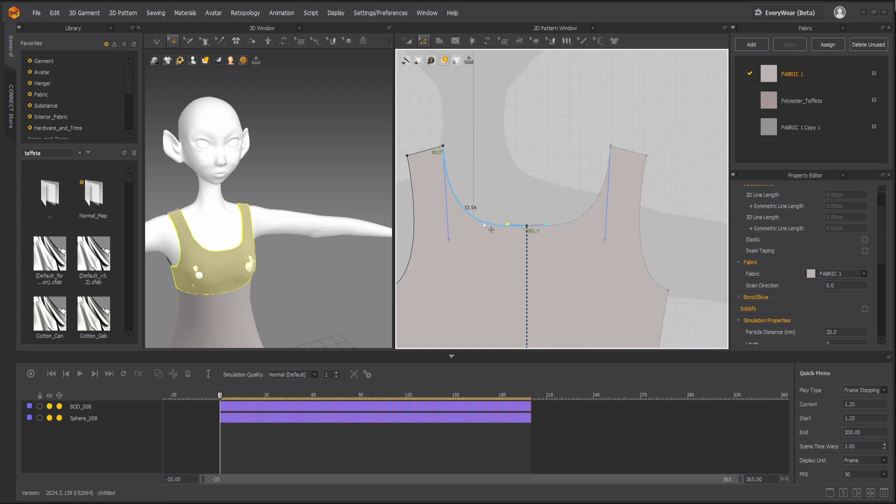
pyautogui.click(295, 270)
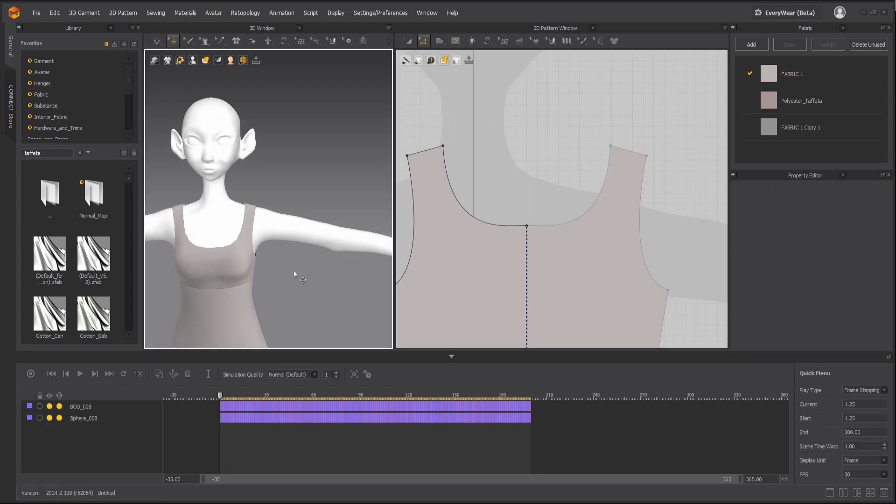
# - Move the back skirt pattern closer to the front skirt and line up the front and back bodice pieces above their skirts
pyautogui.scroll(-6, 292, 271)
pyautogui.scroll(-3, 496, 263)
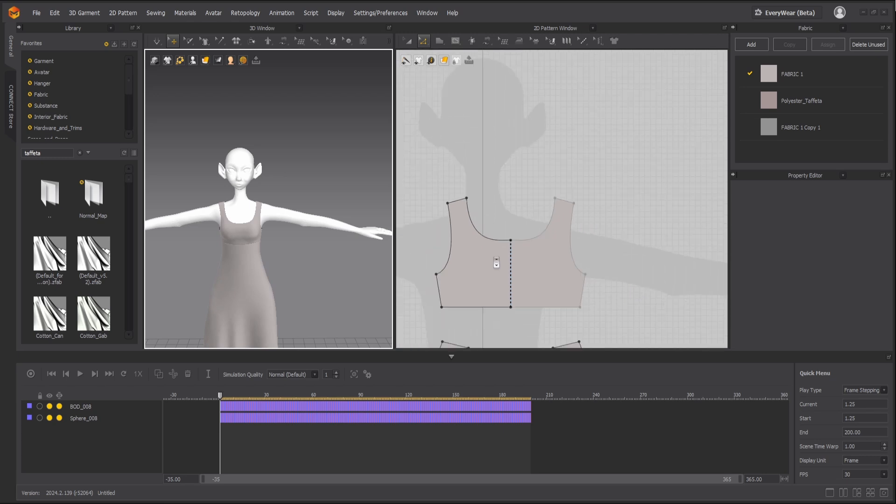
pyautogui.scroll(-3, 496, 263)
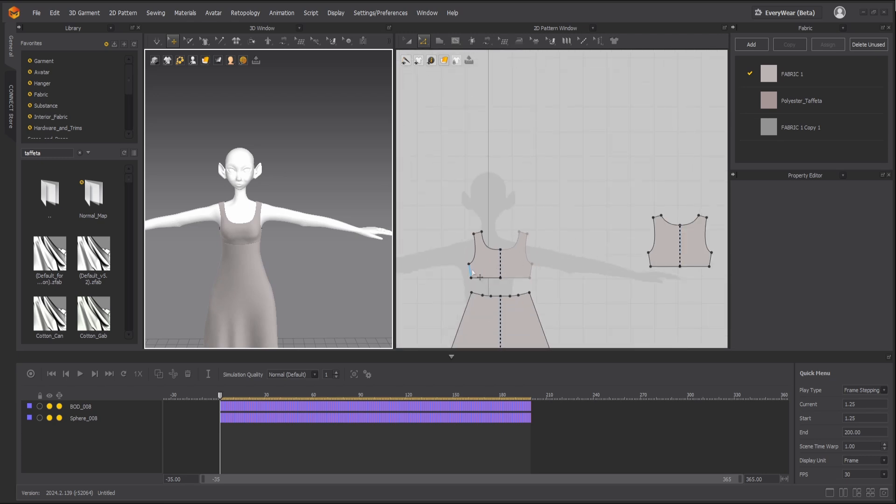
pyautogui.scroll(-1, 565, 249)
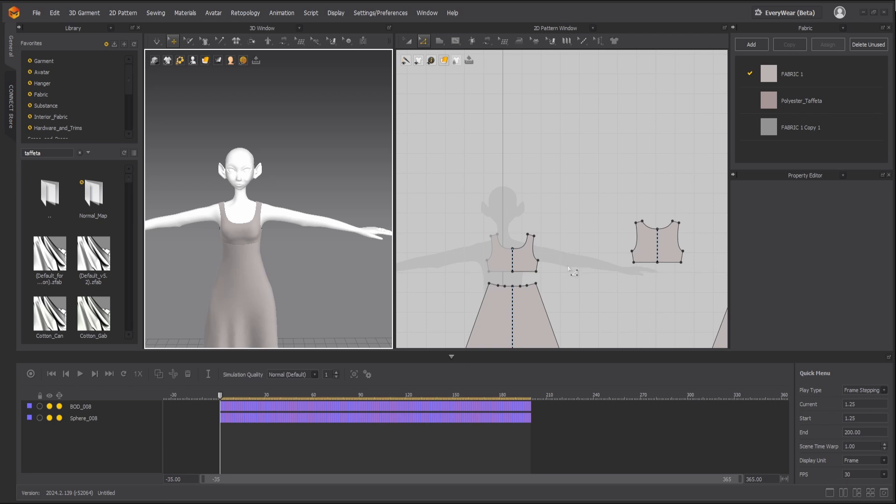
pyautogui.moveTo(568, 268); pyautogui.dragTo(515, 213, button='middle')
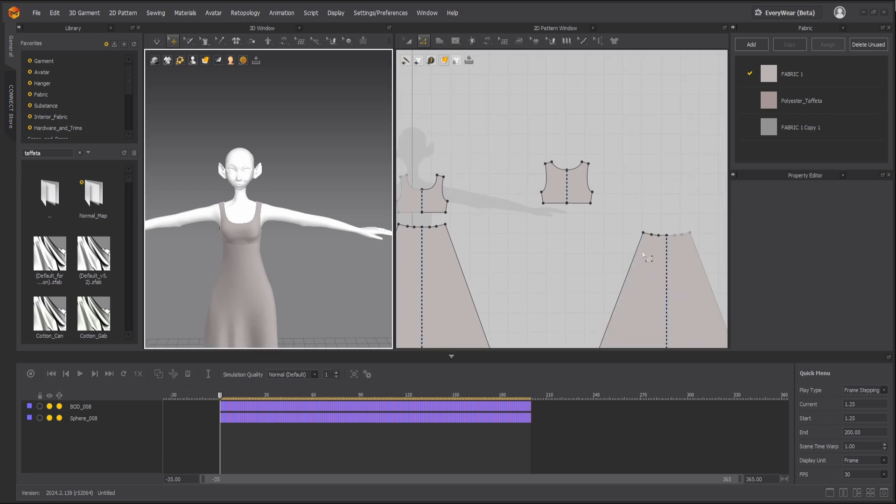
pyautogui.press('a')
pyautogui.moveTo(644, 260); pyautogui.dragTo(535, 251)
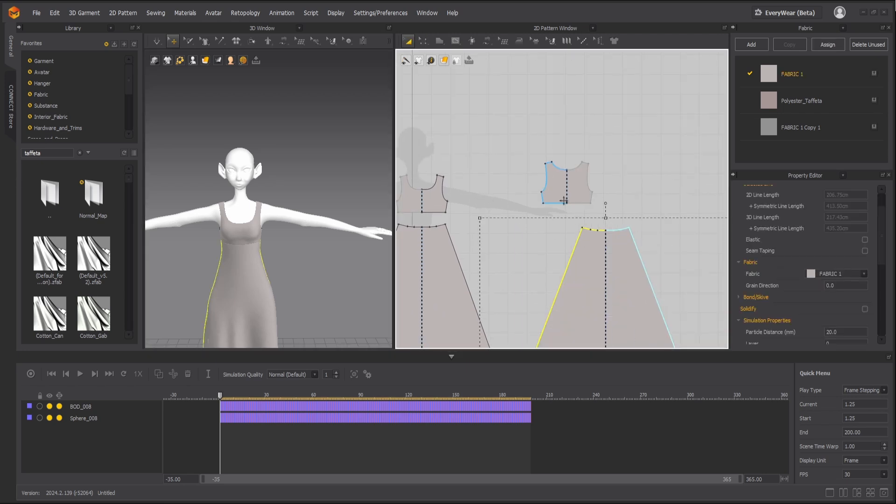
pyautogui.moveTo(436, 201); pyautogui.dragTo(446, 196)
pyautogui.moveTo(562, 186); pyautogui.dragTo(594, 186)
pyautogui.scroll(1, 644, 194)
pyautogui.scroll(-2, 606, 186)
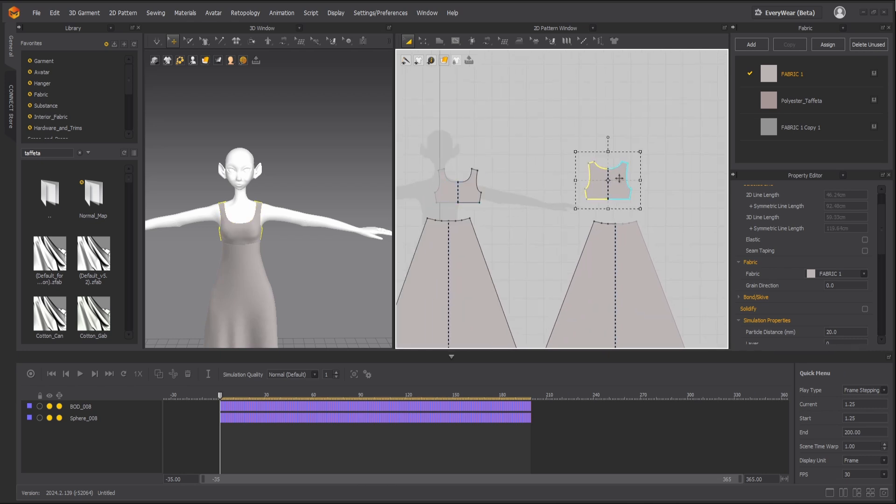
# - Layer-clone the front and back bodice underneath, place the copies about 28.6 cm above the originals, and simulate briefly
pyautogui.keyDown('shift'); pyautogui.click(474, 198); pyautogui.keyUp('shift')
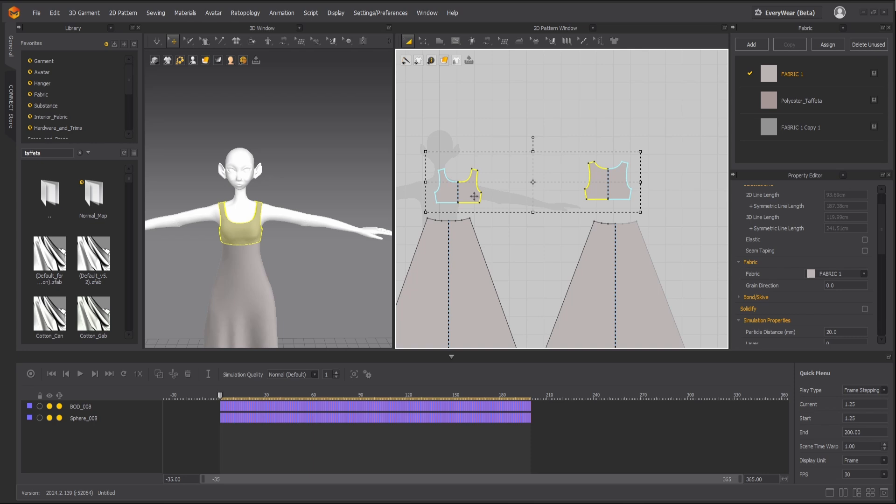
pyautogui.rightClick(474, 198)
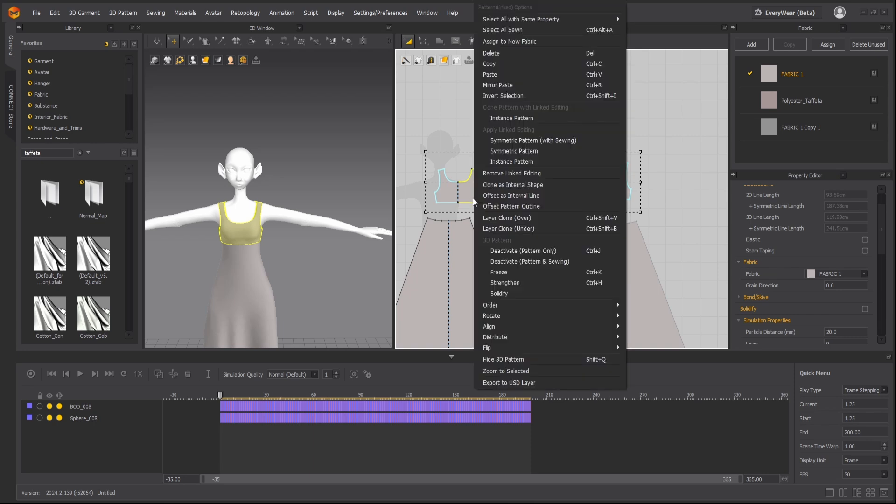
pyautogui.click(500, 228)
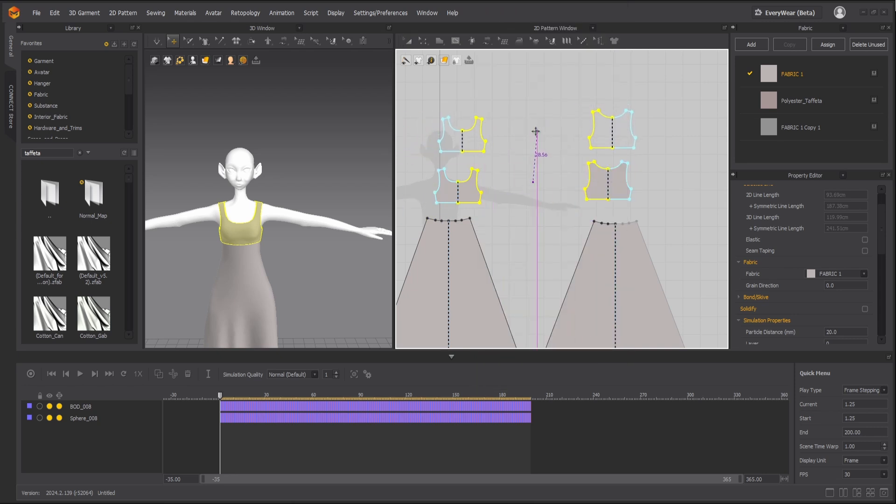
pyautogui.click(536, 131)
pyautogui.press('space')
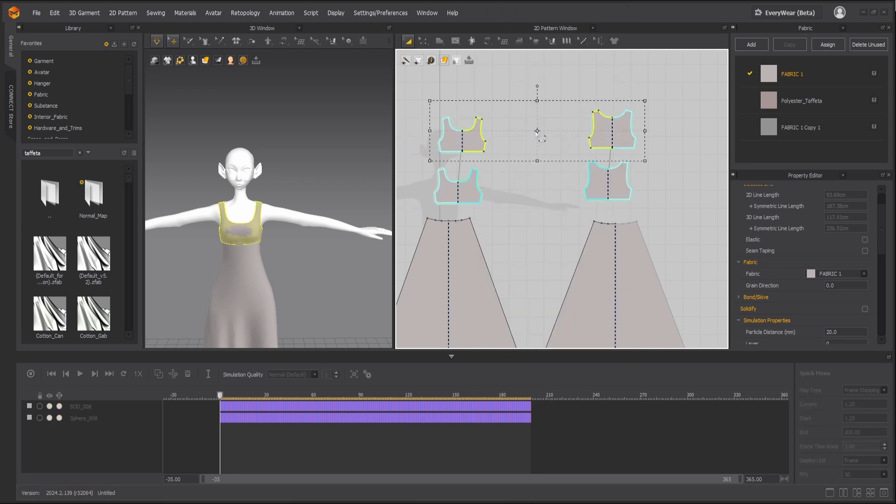
pyautogui.click(297, 256)
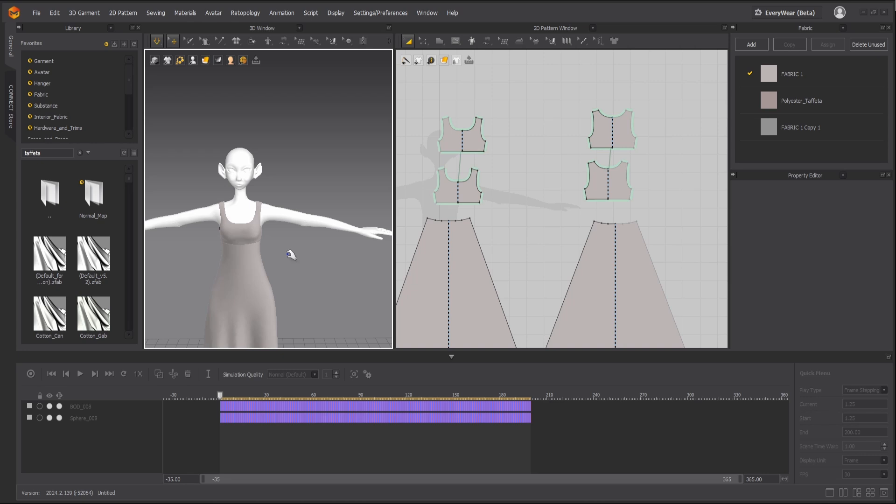
pyautogui.press('space')
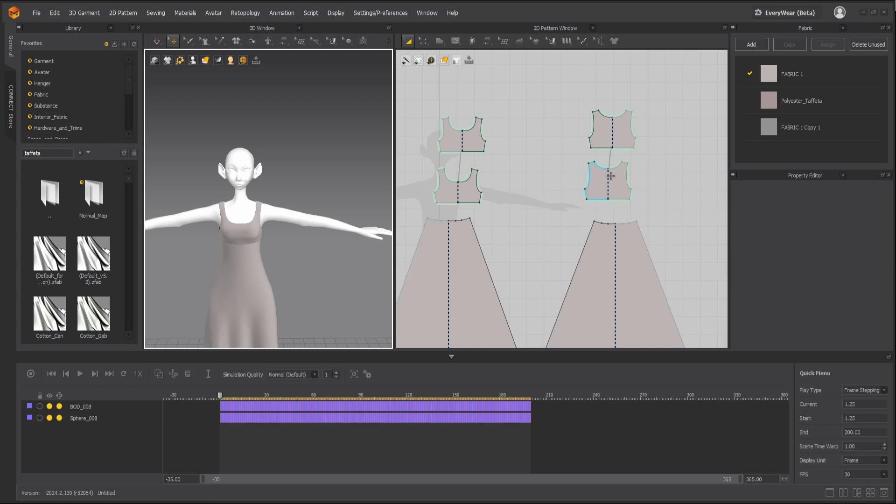
# - Assign FABRIC 1 Copy 1 to the cloned front and back bodice layers and simulate briefly
pyautogui.click(634, 145)
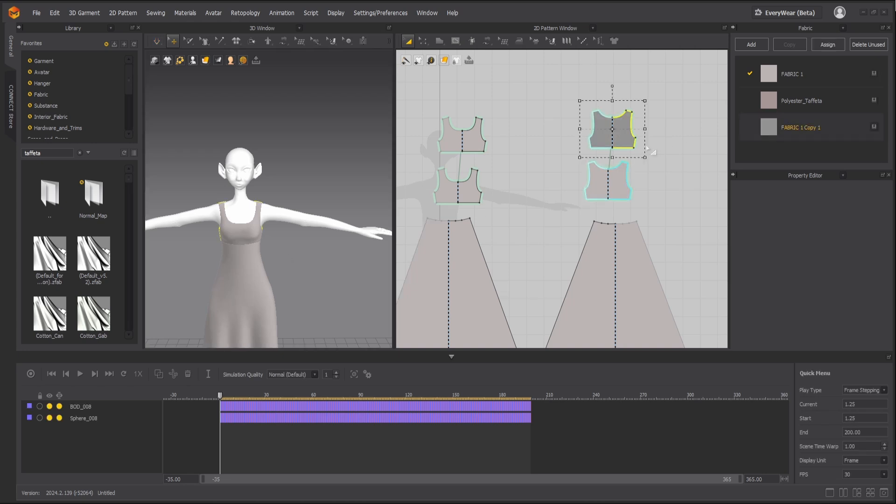
pyautogui.click(471, 144)
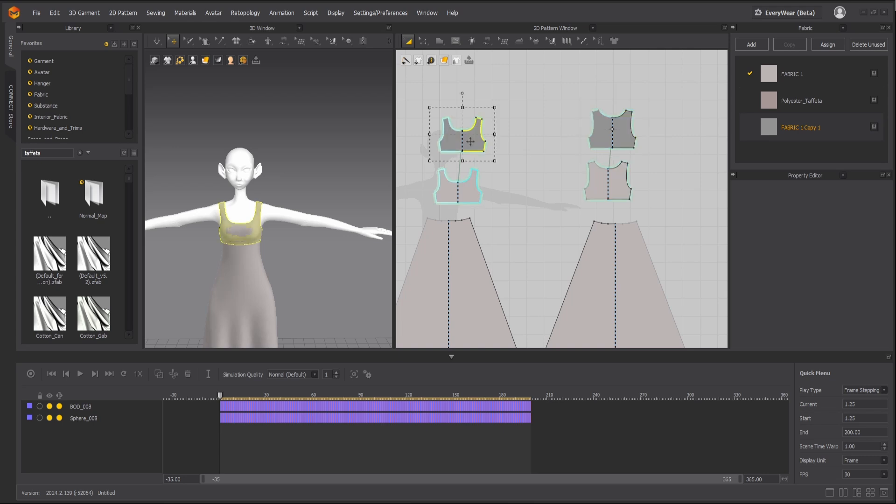
pyautogui.press('space')
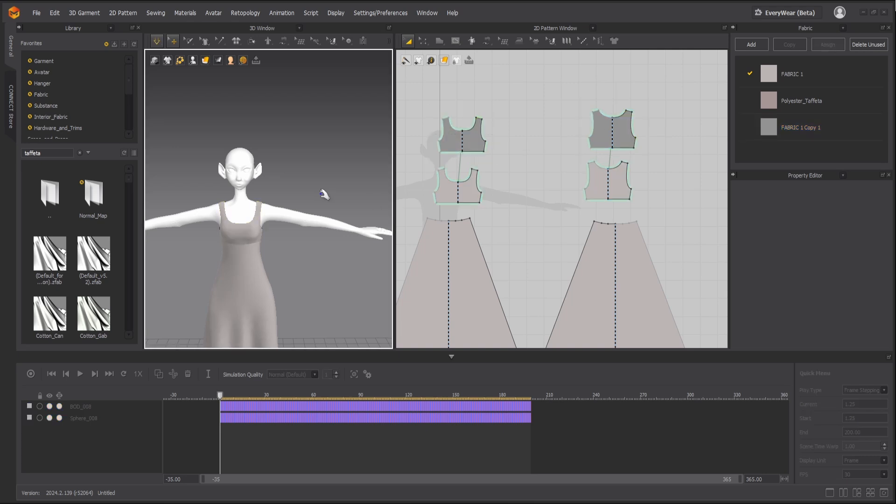
pyautogui.press('space')
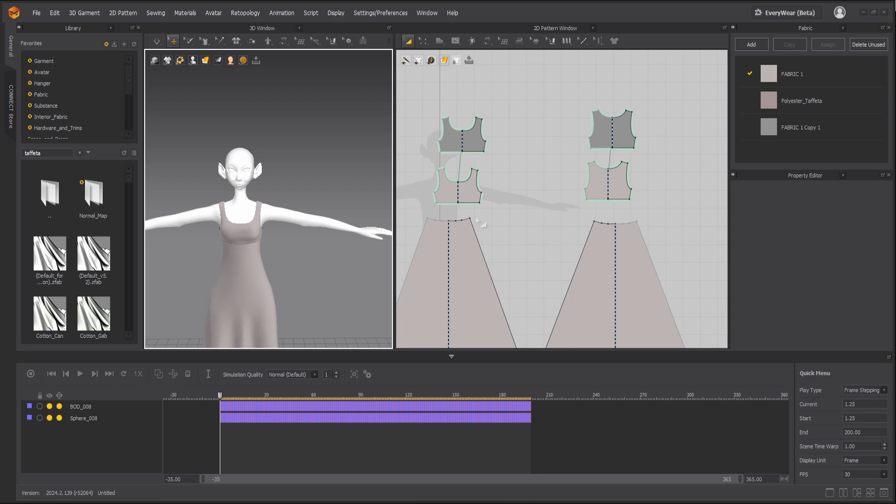
# - Draw a horizontal internal line about 25.4 cm long from side seam to side seam, just above the front bodice's lower edge
pyautogui.scroll(3, 427, 192)
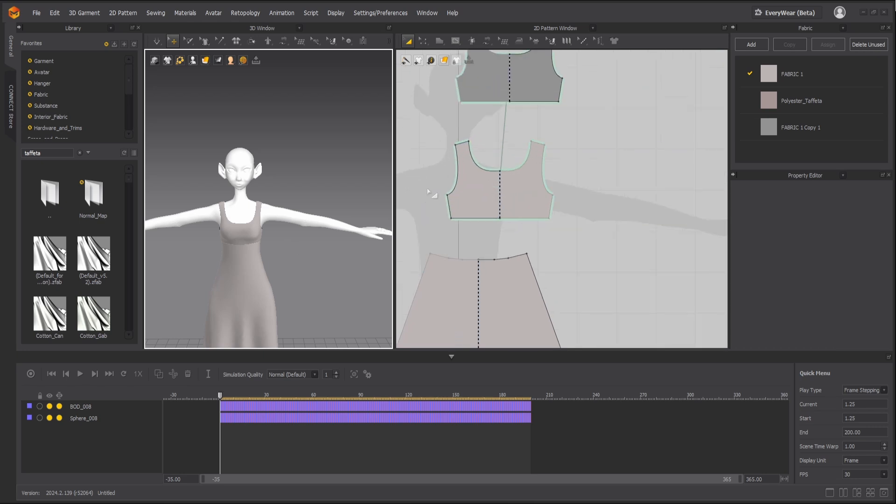
pyautogui.click(455, 41)
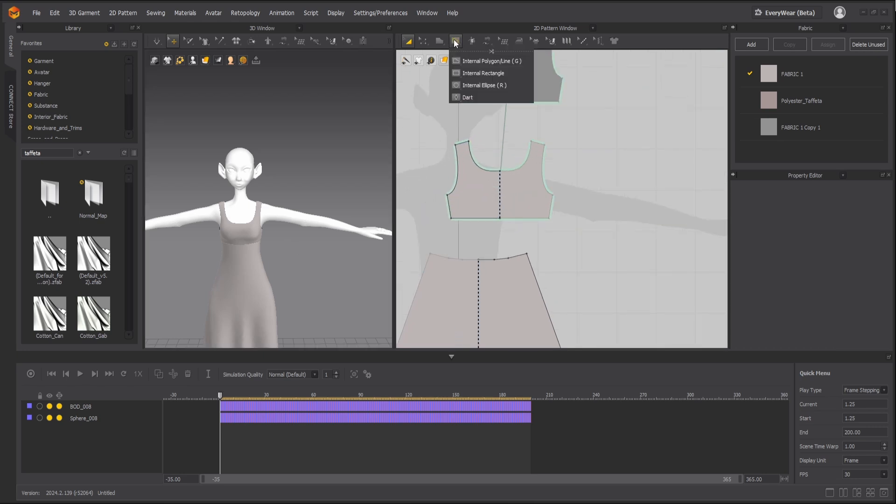
pyautogui.click(483, 73)
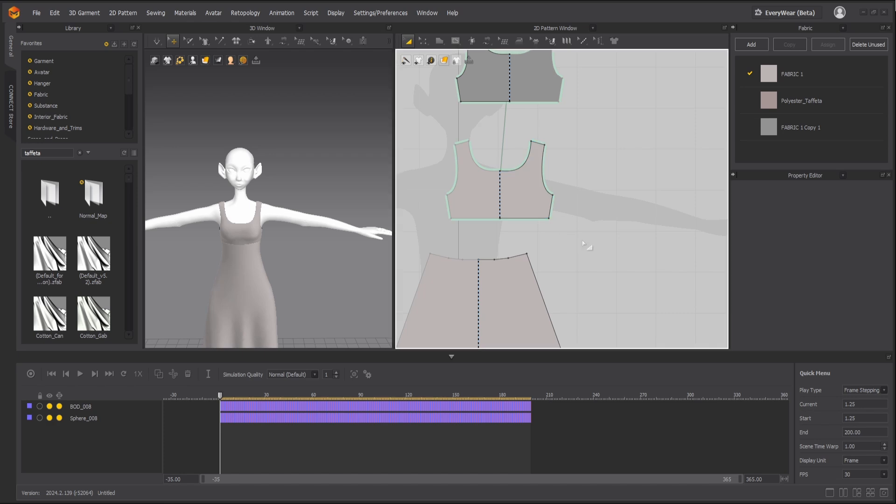
pyautogui.scroll(2, 464, 218)
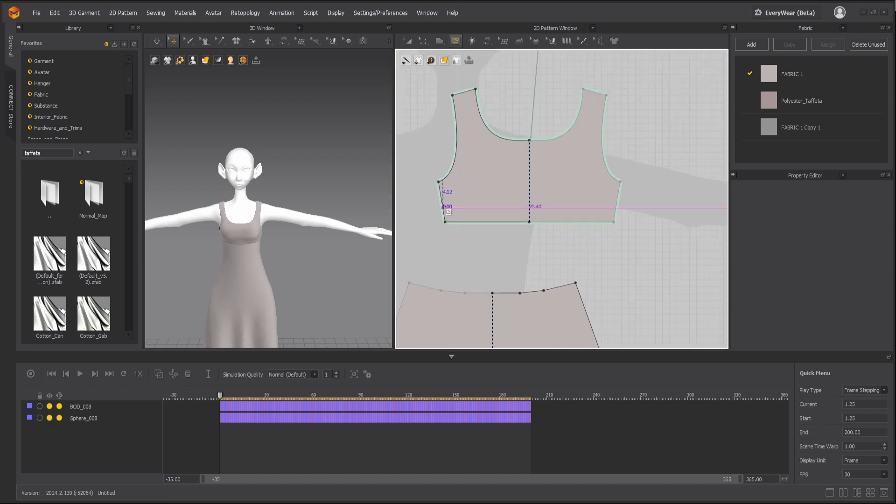
pyautogui.click(530, 208)
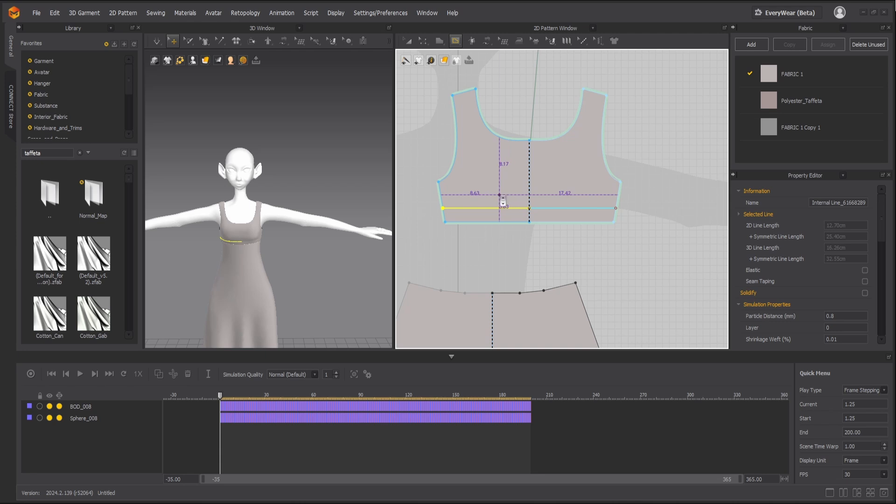
# - Move the outer back bodice pattern next to the outer front bodice, above the gap between the skirts
pyautogui.scroll(-3, 499, 198)
pyautogui.press('a')
pyautogui.scroll(-3, 621, 202)
pyautogui.click(658, 189)
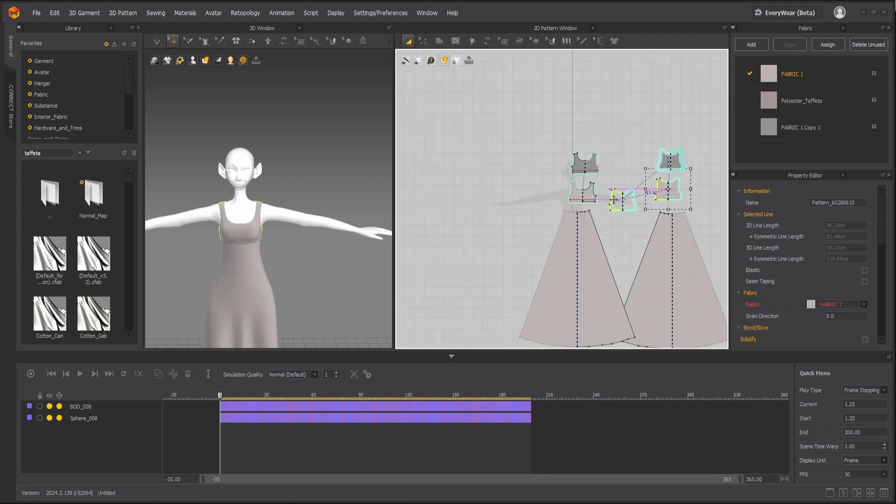
pyautogui.scroll(4, 608, 204)
pyautogui.scroll(-3, 606, 203)
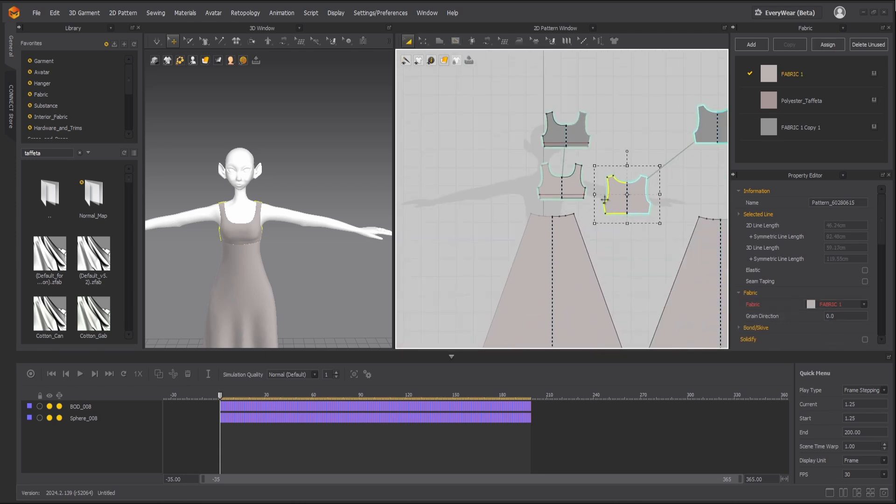
pyautogui.scroll(4, 604, 199)
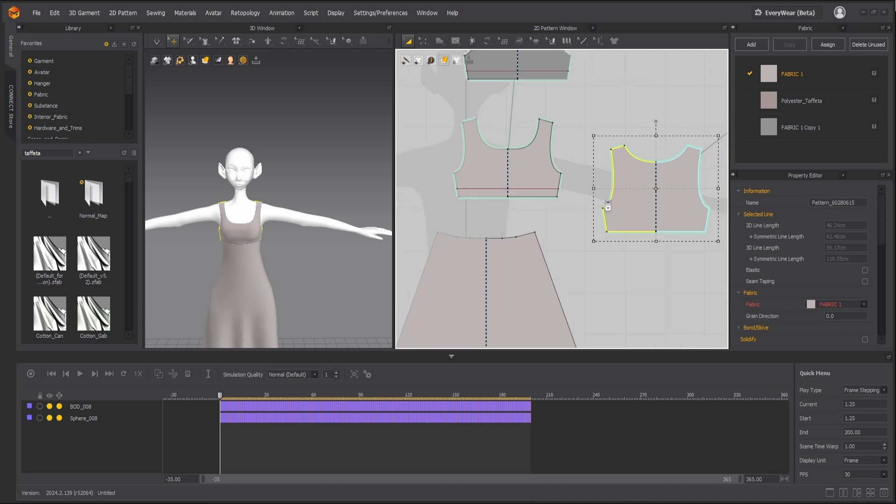
# - Align the outer back bodice beside the front one and draw a horizontal internal line about 12.4 cm long from its side seam to the centre fold
pyautogui.moveTo(617, 197); pyautogui.dragTo(571, 190)
pyautogui.scroll(2, 571, 190)
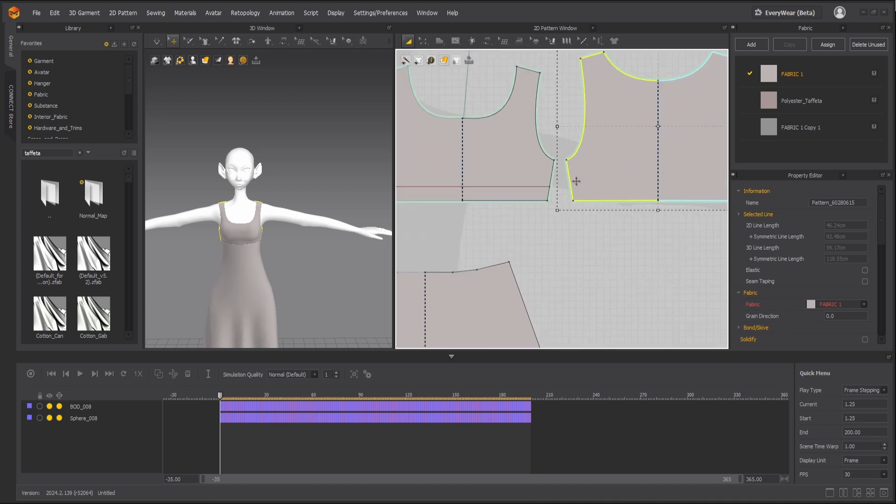
pyautogui.press('v')
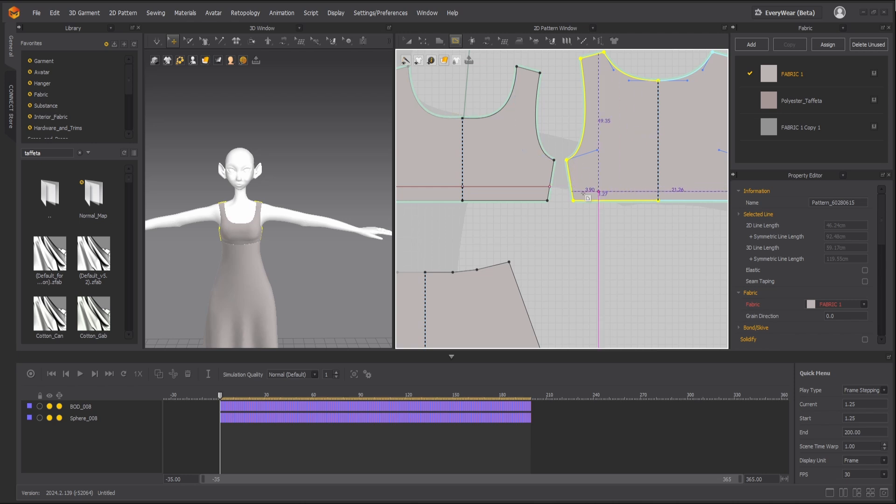
pyautogui.click(571, 187)
pyautogui.scroll(1, 574, 191)
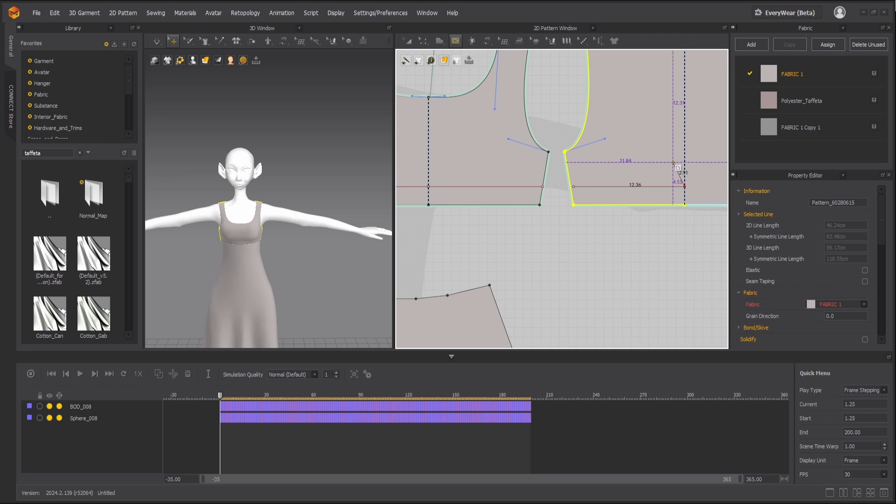
pyautogui.click(686, 189)
pyautogui.scroll(-6, 672, 182)
pyautogui.scroll(-2, 664, 176)
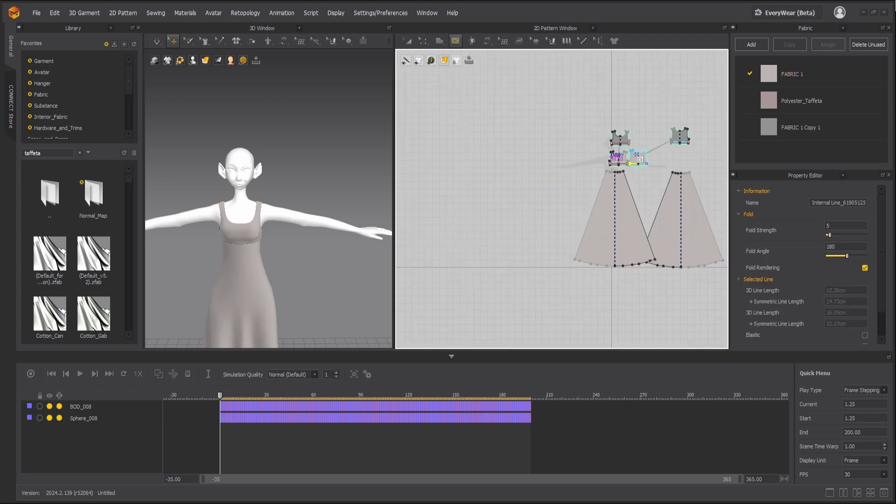
# - Remove the linked editing from the front and back bodice lining patterns that use FABRIC 1 Copy 1
pyautogui.scroll(5, 672, 150)
pyautogui.press('a')
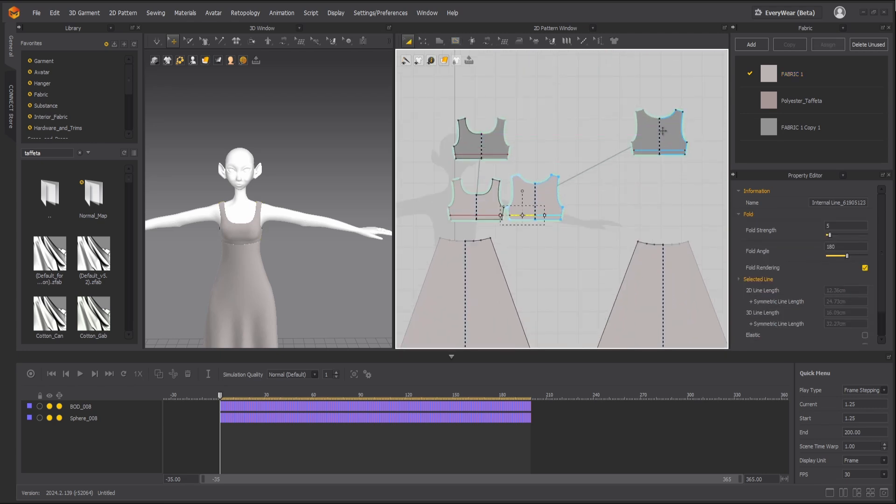
pyautogui.click(652, 132)
pyautogui.keyDown('shift'); pyautogui.click(472, 141); pyautogui.keyUp('shift')
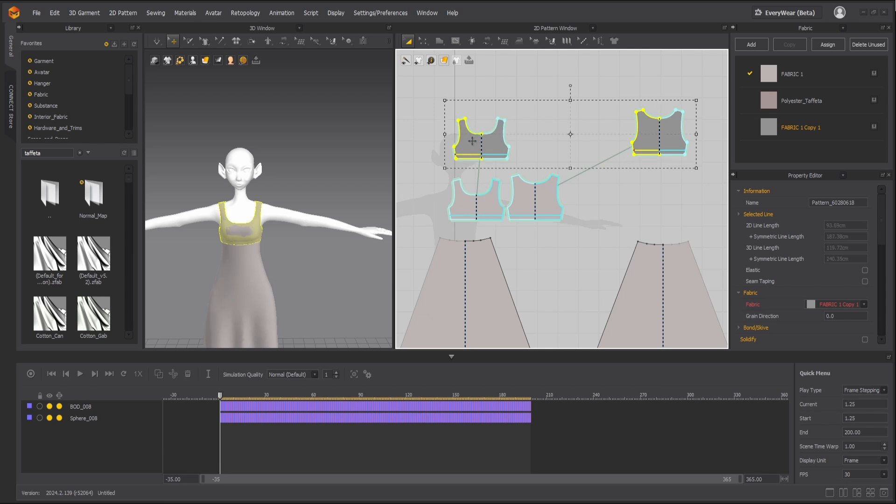
pyautogui.rightClick(472, 141)
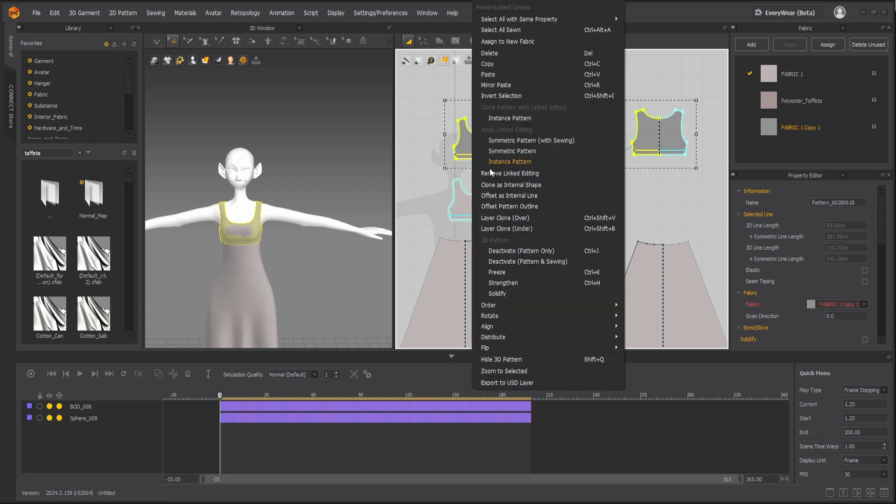
pyautogui.click(489, 162)
pyautogui.click(502, 181)
pyautogui.rightClick(489, 149)
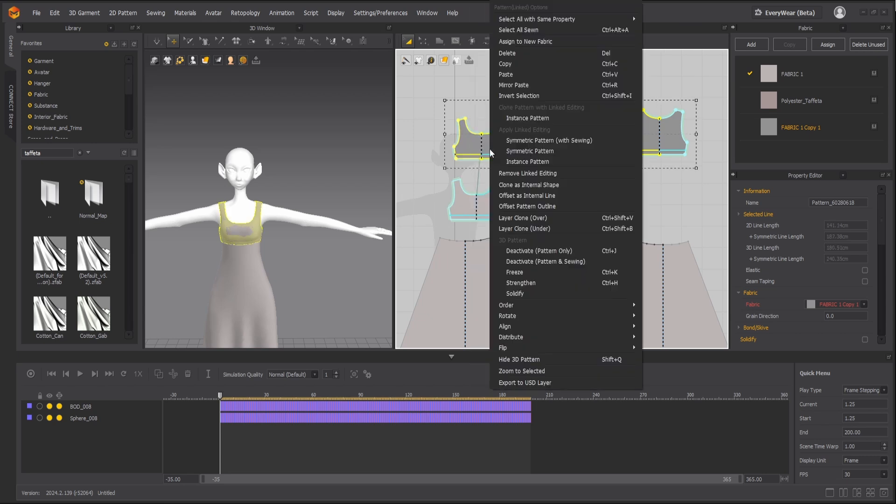
pyautogui.click(511, 175)
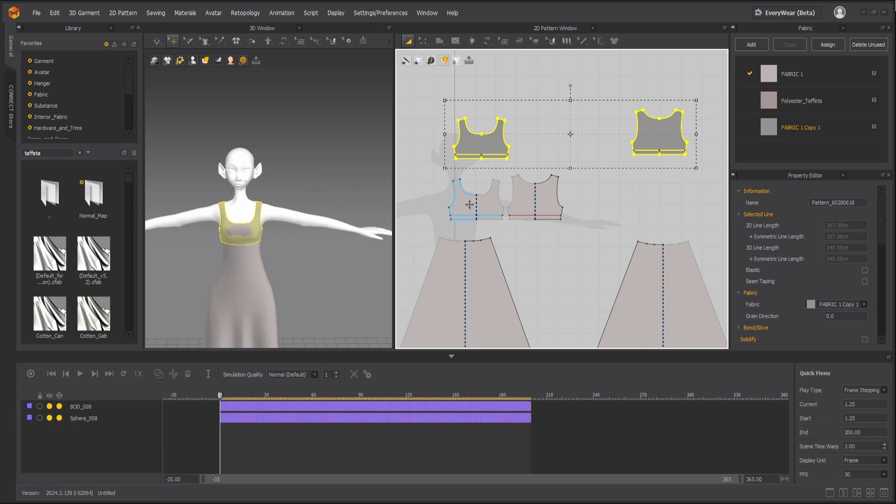
# - Move the grey front and back bodice linings out beside the skirt panels, one on each outer side
pyautogui.scroll(3, 469, 204)
pyautogui.scroll(-3, 469, 204)
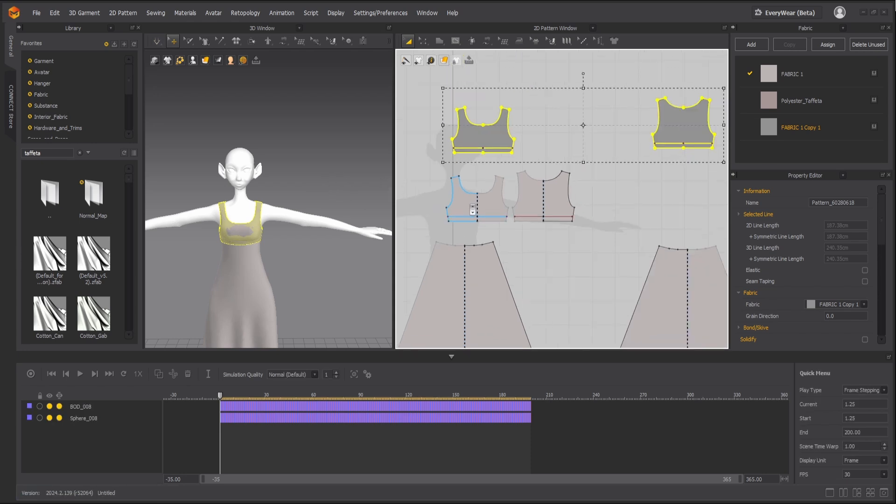
pyautogui.click(465, 204)
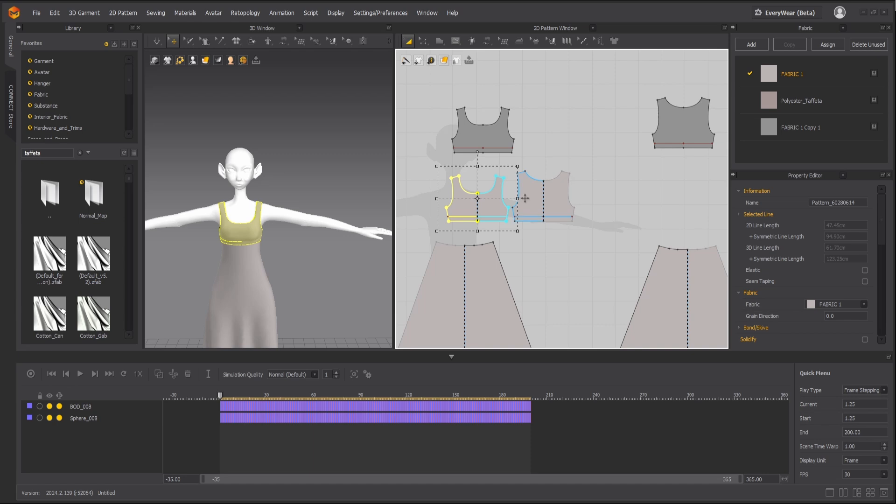
pyautogui.keyDown('shift'); pyautogui.click(528, 199); pyautogui.keyUp('shift')
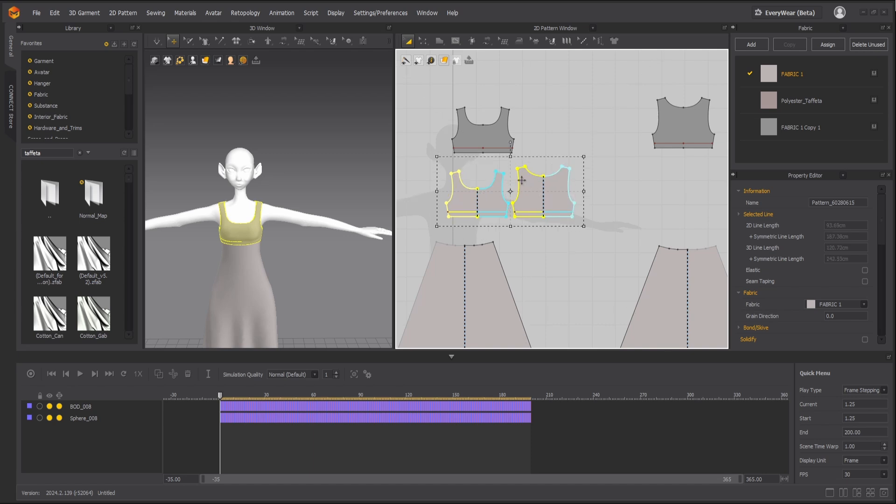
pyautogui.scroll(-3, 521, 180)
pyautogui.moveTo(502, 150); pyautogui.dragTo(449, 225)
pyautogui.moveTo(608, 145); pyautogui.dragTo(664, 232)
pyautogui.scroll(3, 540, 181)
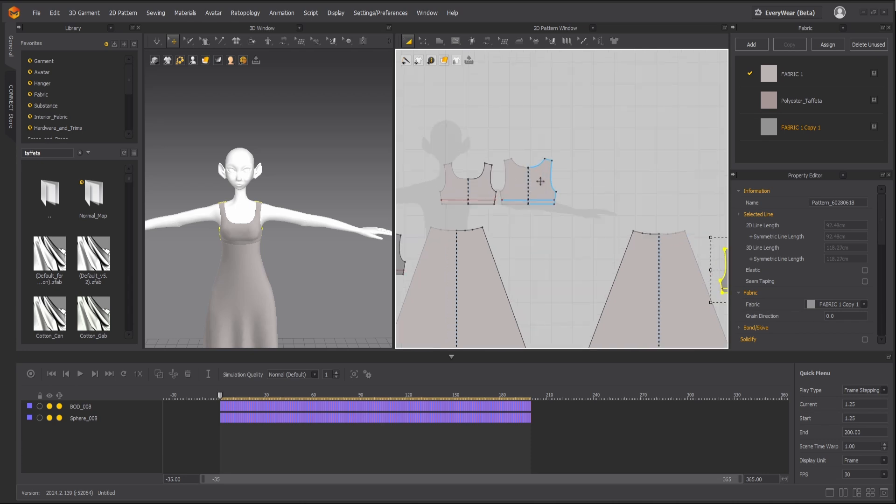
# - Move the outer front and back bodices higher above the skirts and paste a copy of both directly below them
pyautogui.moveTo(474, 186); pyautogui.dragTo(482, 150)
pyautogui.moveTo(525, 179); pyautogui.dragTo(544, 146)
pyautogui.keyDown('shift'); pyautogui.click(482, 156); pyautogui.keyUp('shift')
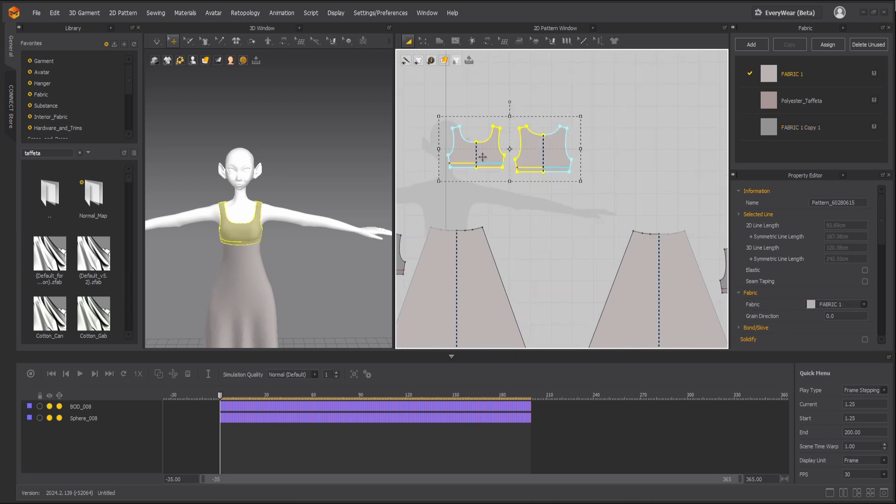
pyautogui.hotkey('ctrl', 'c')
pyautogui.hotkey('ctrl', 'v')
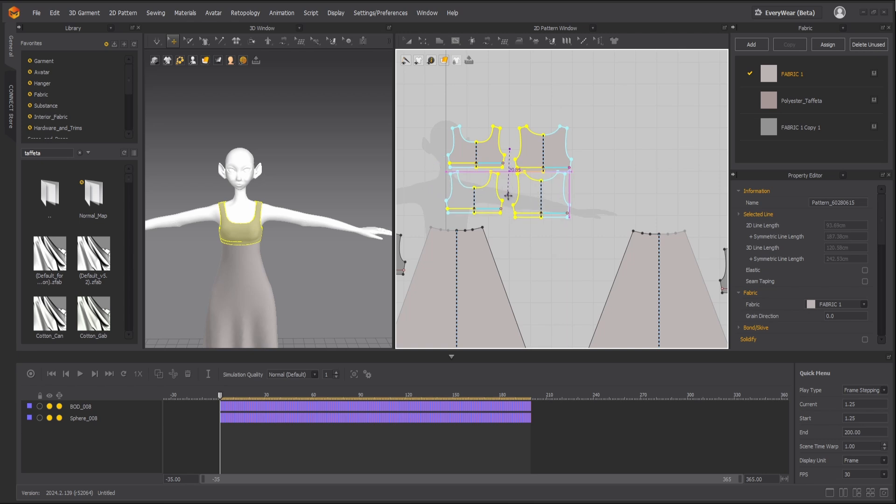
pyautogui.click(507, 200)
pyautogui.scroll(3, 487, 202)
# - Cut and sew the copied front and back bodices along their horizontal internal lines
pyautogui.press('z')
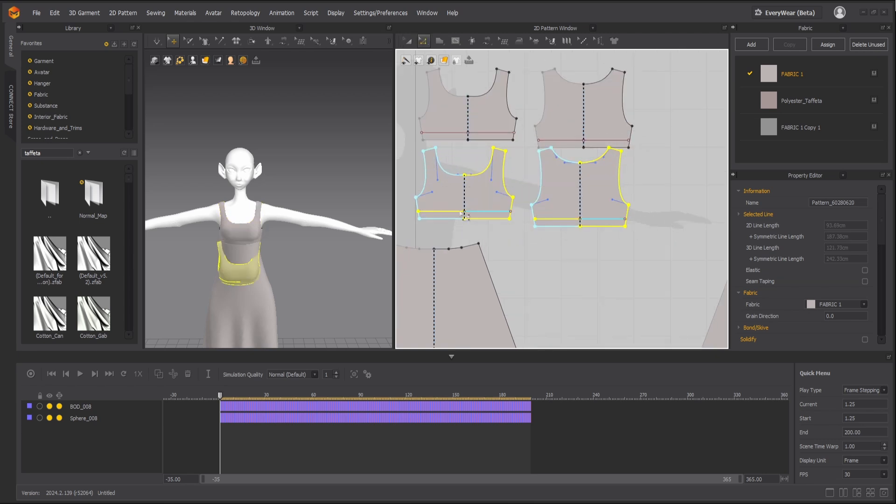
pyautogui.click(449, 213)
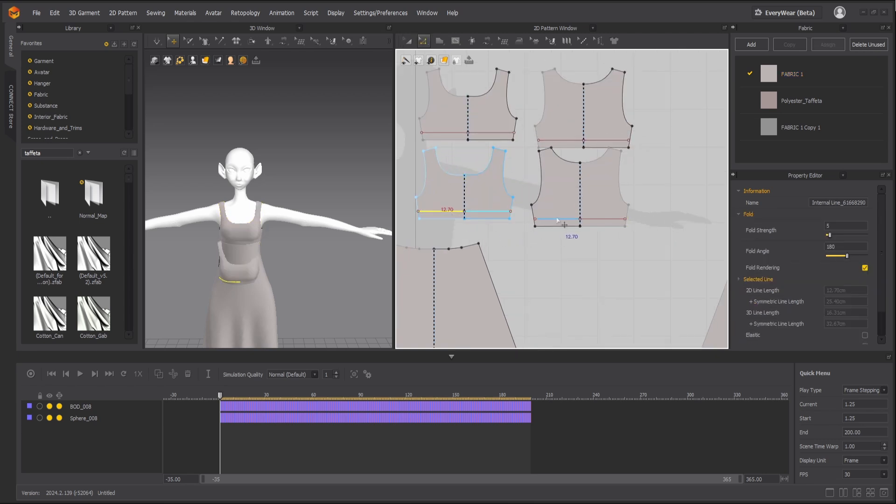
pyautogui.rightClick(556, 217)
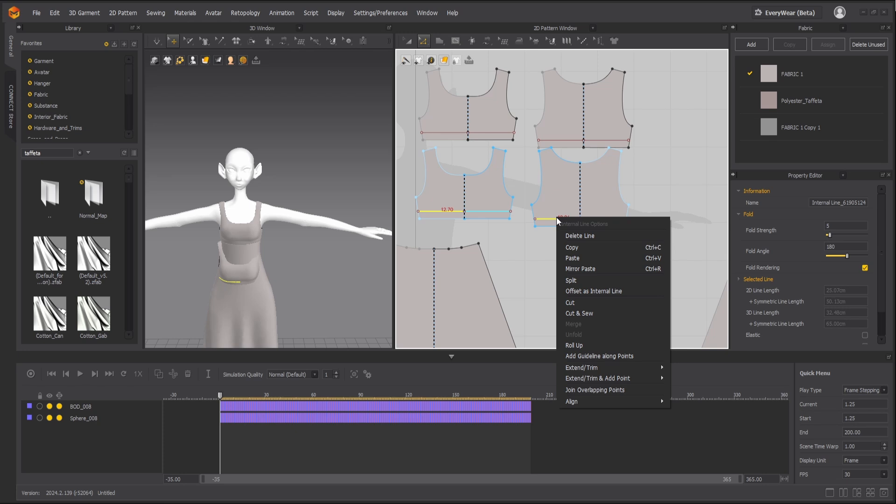
pyautogui.click(581, 314)
pyautogui.click(427, 299)
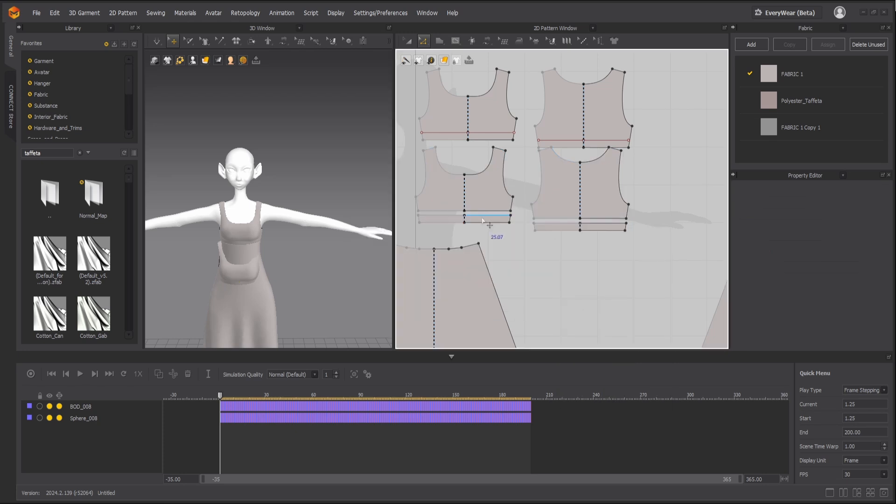
# - Delete the upper sections of the copied front and back bodices, keeping only the two narrow lower bands
pyautogui.scroll(3, 519, 220)
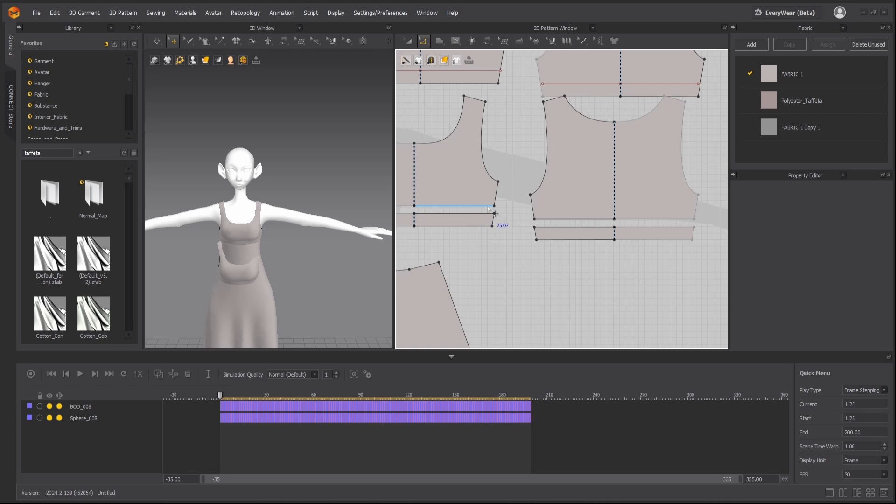
pyautogui.press('a')
pyautogui.click(555, 209)
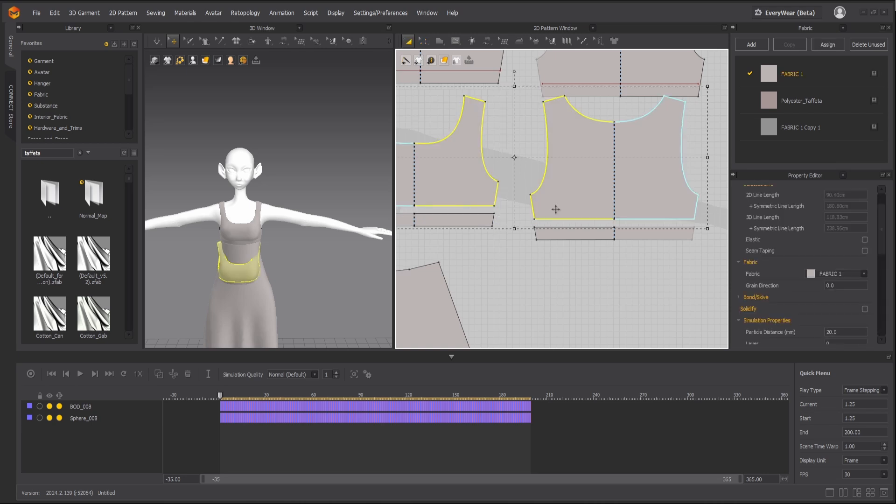
pyautogui.press('Delete')
pyautogui.scroll(-5, 558, 214)
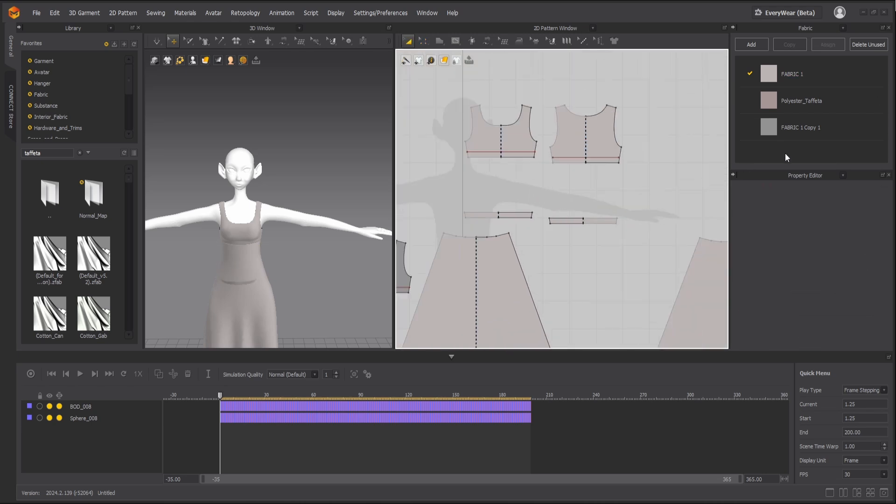
# - Search the library for taffeta and examine Polyester_Taffeta's colour, reflection and physical settings against those of FABRIC 1 Copy 1
pyautogui.click(807, 109)
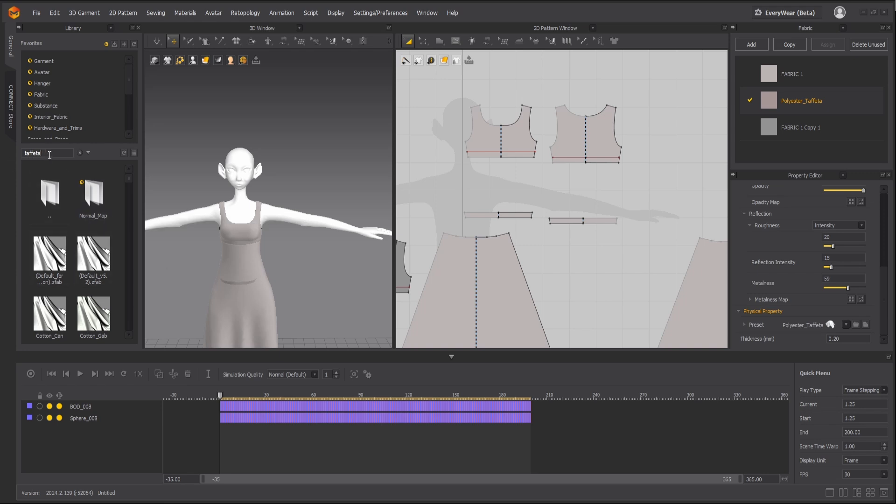
pyautogui.press('Return')
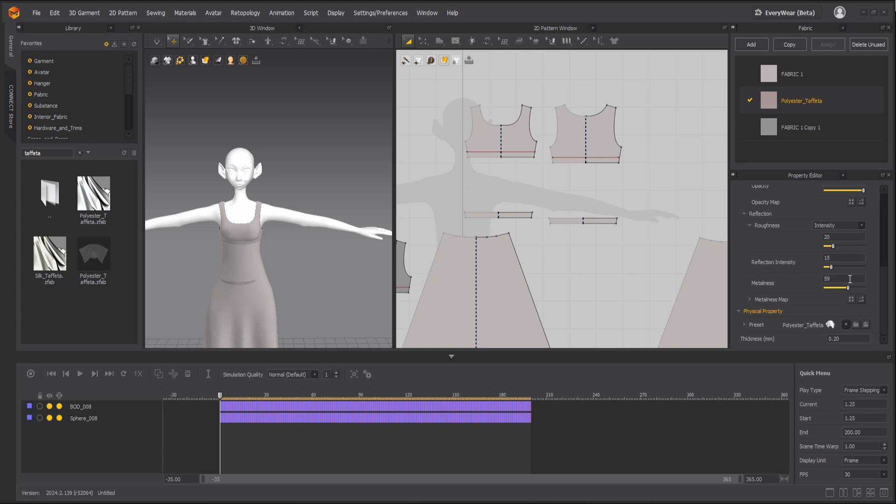
pyautogui.click(807, 120)
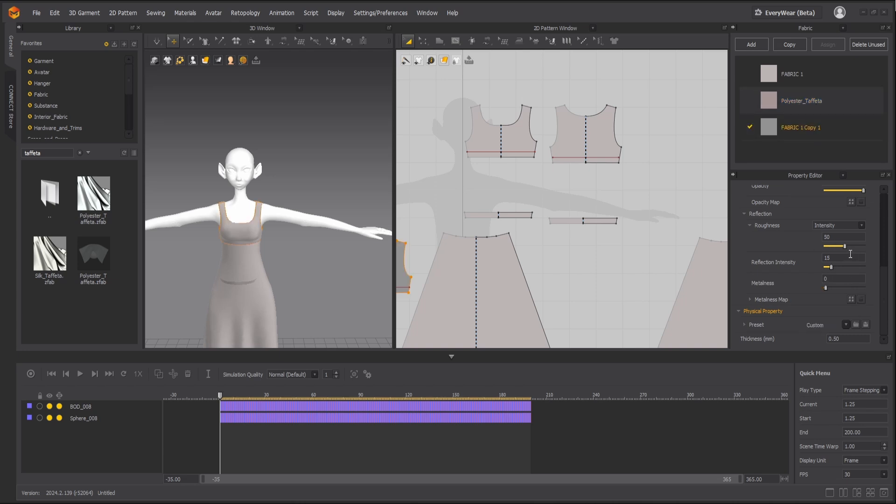
pyautogui.click(791, 109)
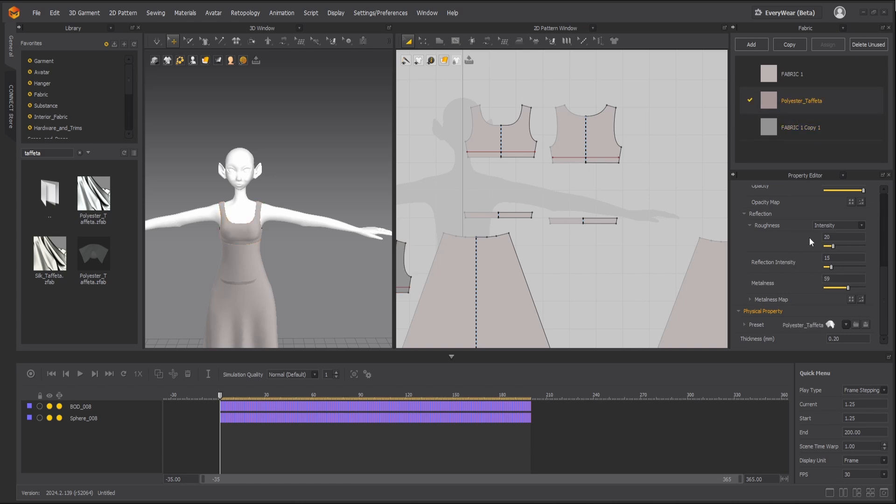
pyautogui.scroll(5, 809, 248)
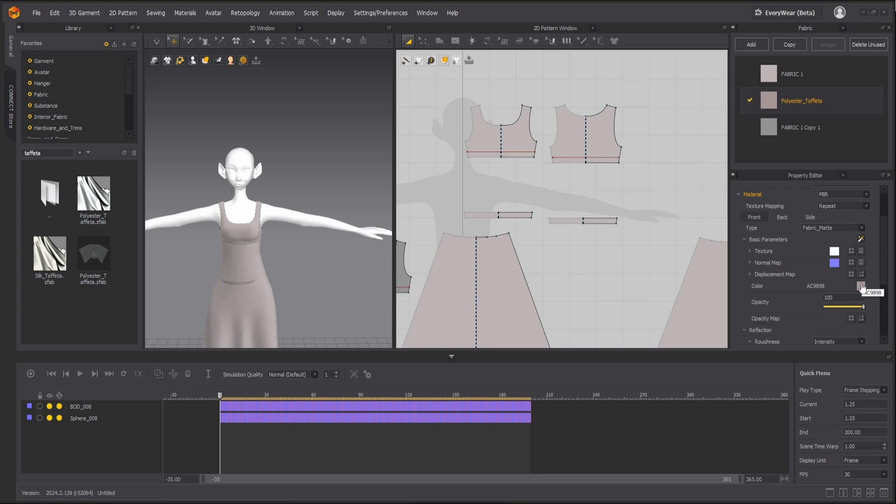
pyautogui.scroll(-3, 838, 278)
pyautogui.click(861, 228)
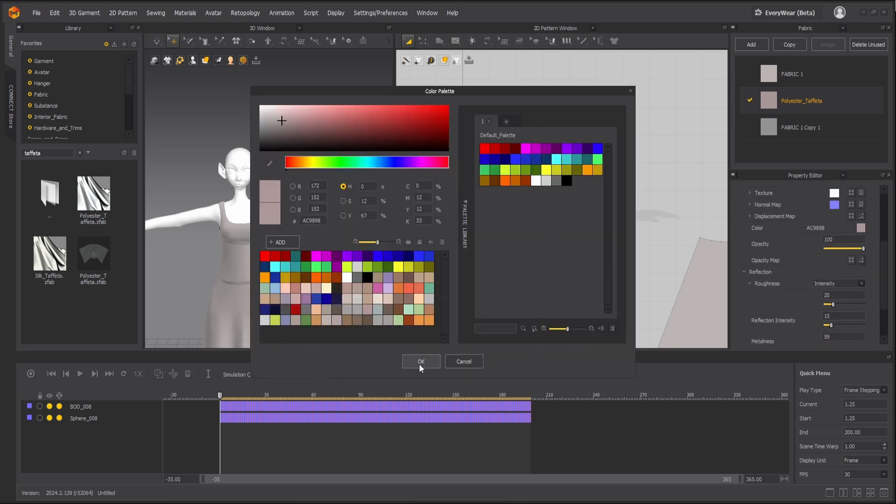
pyautogui.click(456, 362)
pyautogui.scroll(-3, 819, 281)
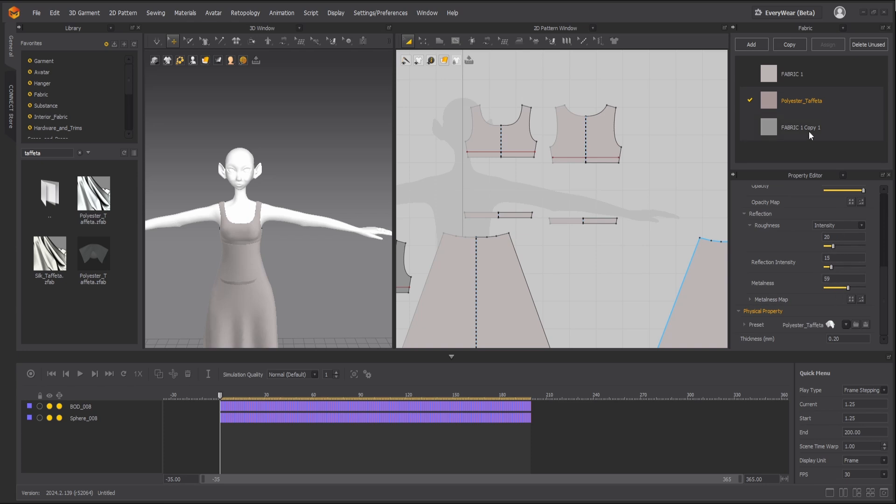
# - Raise the narrow front band on the avatar from the waist to just in front of the bodice's lower edge
pyautogui.click(510, 216)
pyautogui.moveTo(275, 279); pyautogui.dragTo(321, 275, button='right')
pyautogui.click(252, 281)
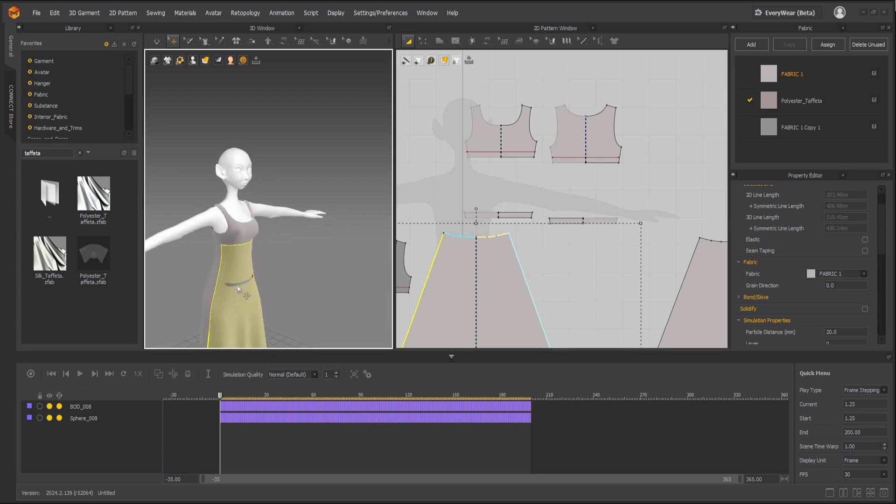
pyautogui.click(289, 271)
pyautogui.click(245, 282)
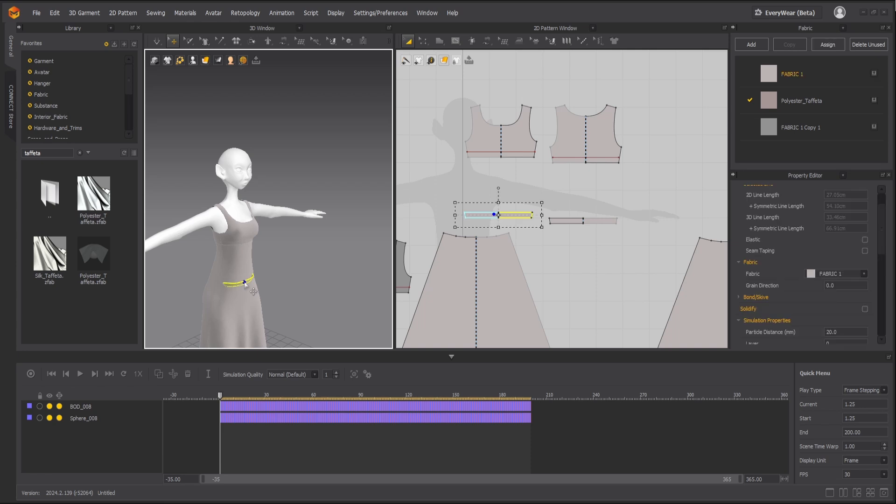
pyautogui.moveTo(245, 283); pyautogui.dragTo(260, 240)
# - Try to expose the narrow back band by moving the back bodice and back skirt panel away from the avatar
pyautogui.click(575, 221)
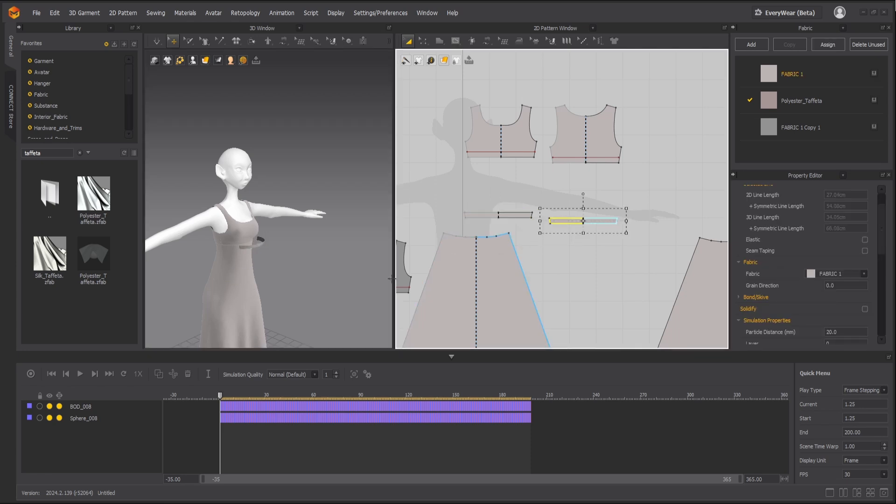
pyautogui.moveTo(293, 264); pyautogui.dragTo(383, 250, button='right')
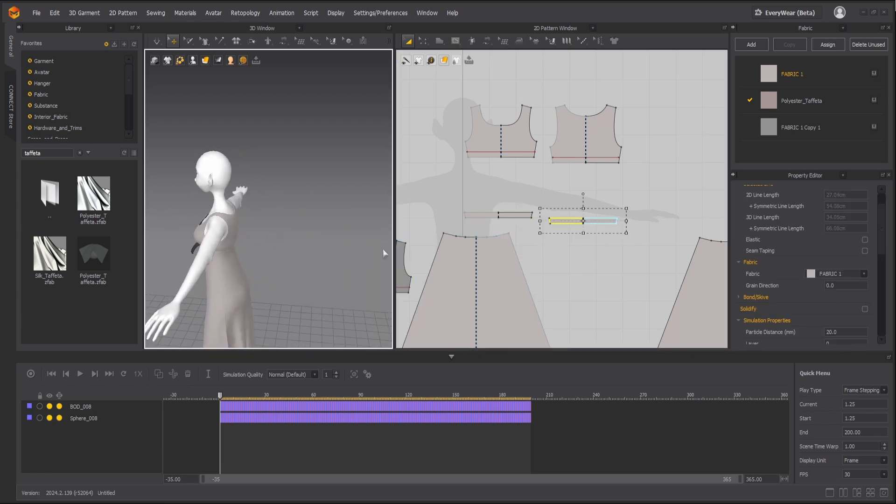
pyautogui.scroll(-5, 275, 267)
pyautogui.scroll(8, 276, 266)
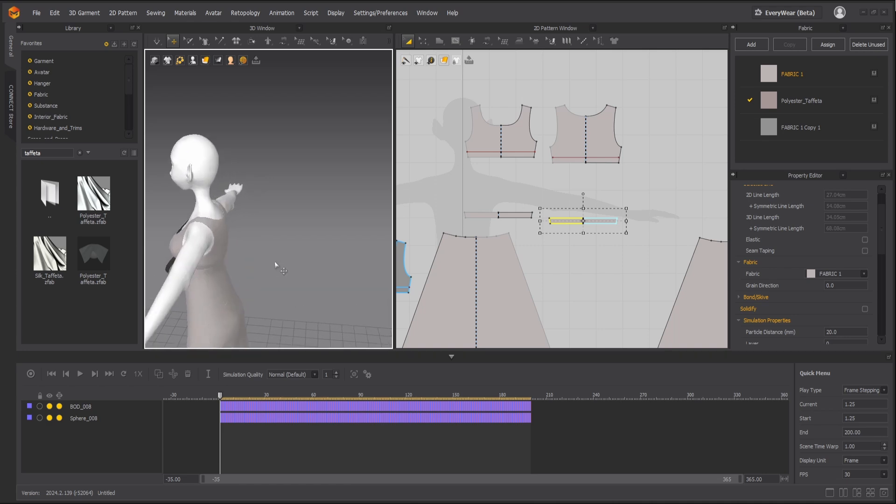
pyautogui.moveTo(274, 261); pyautogui.dragTo(238, 252, button='right')
pyautogui.click(218, 255)
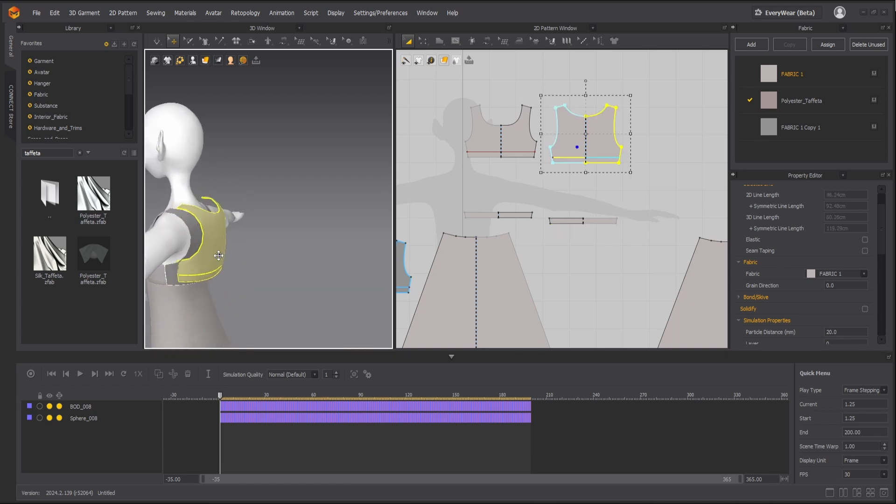
pyautogui.click(203, 303)
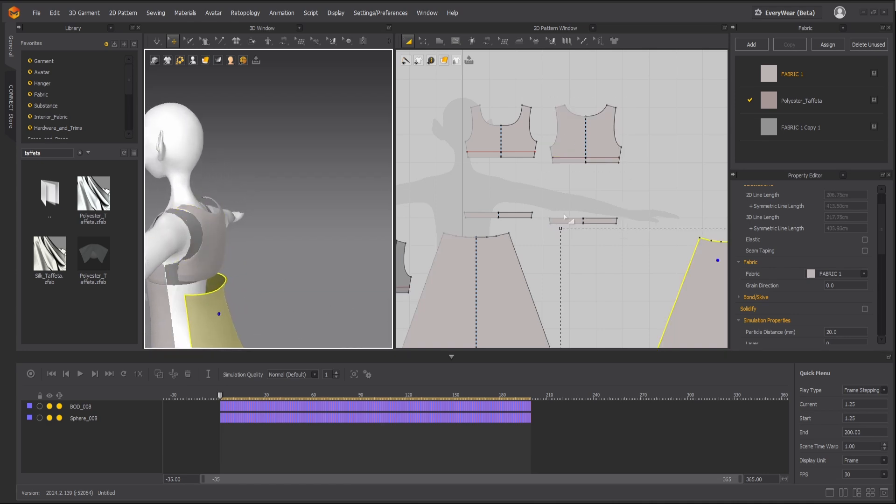
# - Nudge the narrow back band upward in the pattern layout and shift the back bodice behind the avatar
pyautogui.click(562, 219)
pyautogui.moveTo(562, 219); pyautogui.dragTo(565, 216)
pyautogui.scroll(-5, 256, 252)
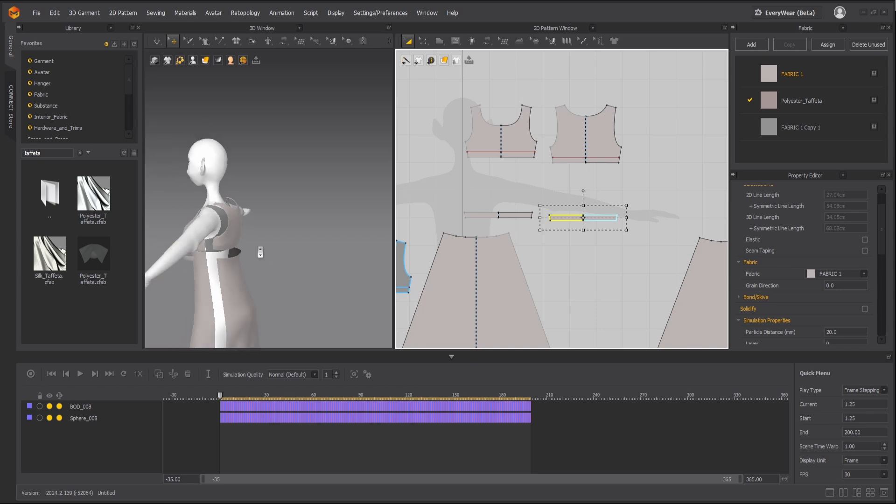
pyautogui.moveTo(263, 257); pyautogui.dragTo(293, 228, button='right')
pyautogui.scroll(5, 248, 258)
pyautogui.click(294, 224)
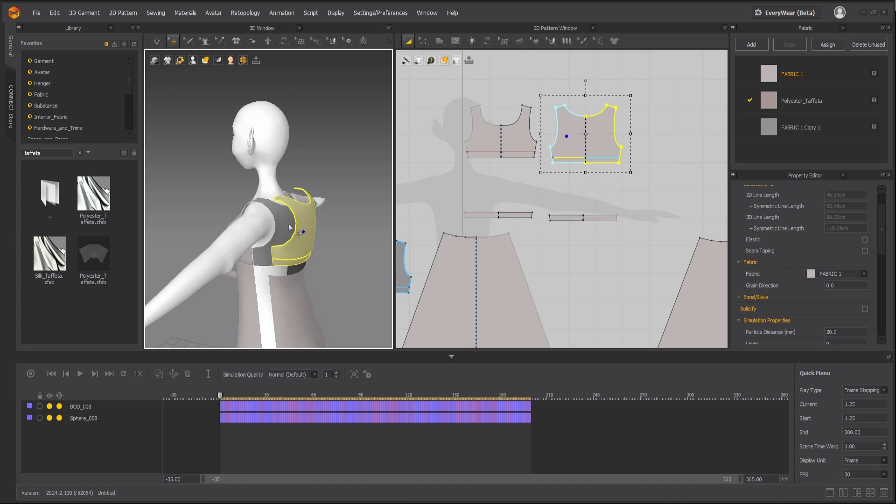
# - Move the back skirt panel away from the avatar and check the garment from the front for the back band
pyautogui.click(575, 218)
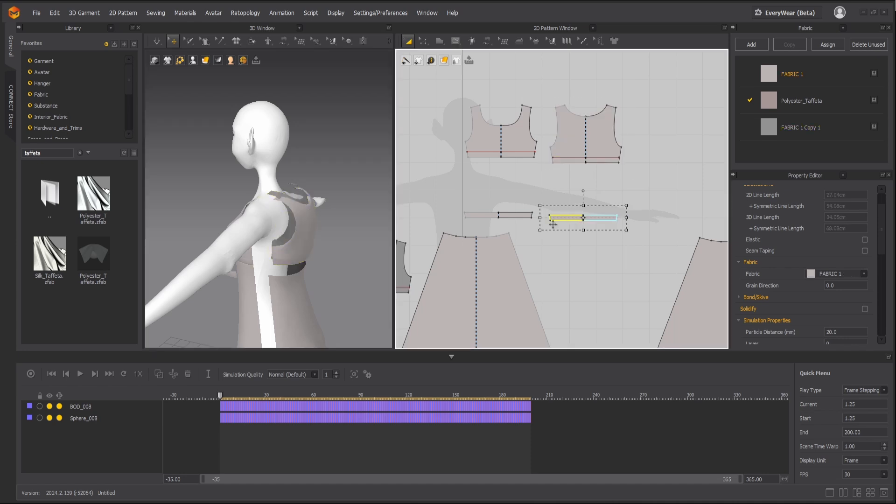
pyautogui.click(291, 282)
pyautogui.scroll(-10, 299, 270)
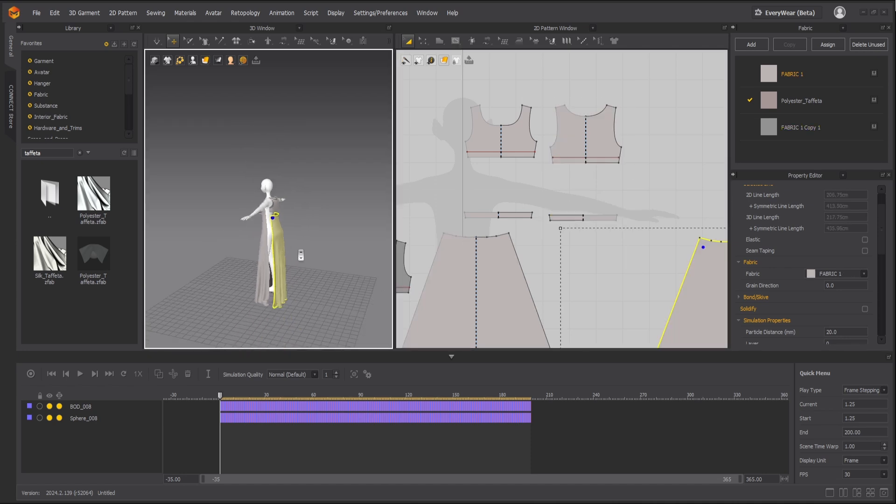
pyautogui.scroll(1, 300, 253)
pyautogui.moveTo(300, 244); pyautogui.dragTo(382, 239, button='right')
pyautogui.scroll(6, 290, 213)
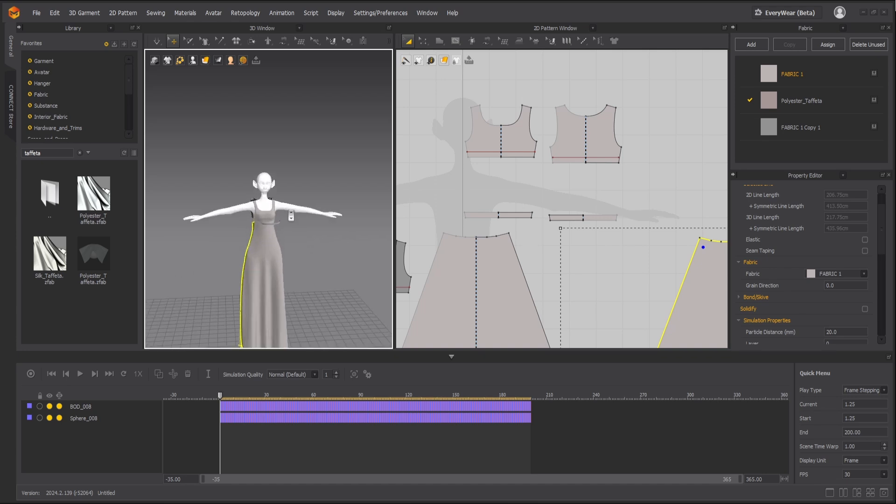
# - Compare the positions of both narrow bands and move the back skirt panel and back bodice farther behind the avatar
pyautogui.click(282, 237)
pyautogui.moveTo(282, 238); pyautogui.dragTo(307, 254, button='right')
pyautogui.scroll(3, 308, 254)
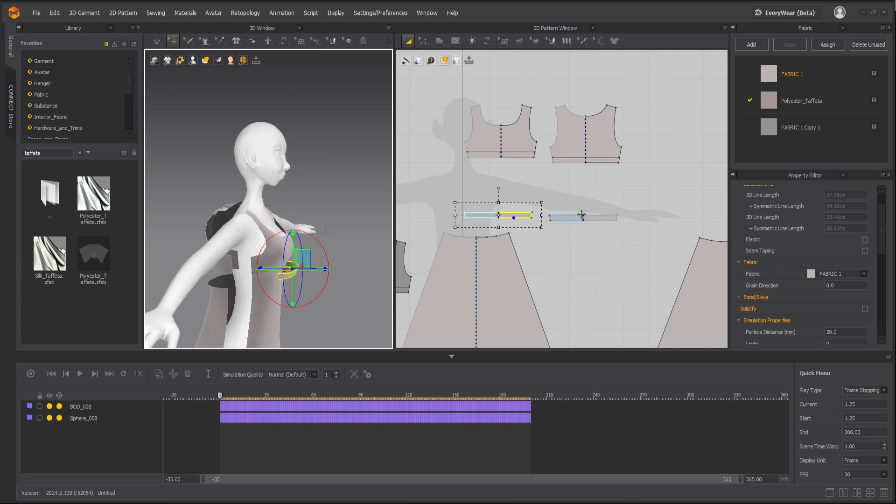
pyautogui.click(579, 217)
pyautogui.moveTo(261, 233)
pyautogui.mouseDown(button='right')
pyautogui.moveTo(280, 236)
pyautogui.moveTo(247, 239)
pyautogui.mouseUp(button='right')
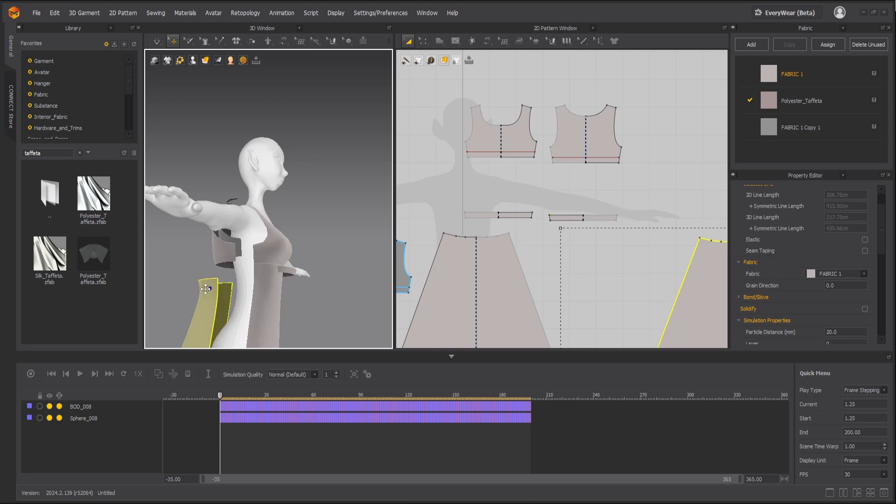
pyautogui.click(209, 257)
pyautogui.moveTo(230, 251)
pyautogui.mouseDown()
pyautogui.moveTo(211, 267)
pyautogui.moveTo(228, 262)
pyautogui.mouseUp()
pyautogui.moveTo(247, 277); pyautogui.dragTo(285, 318, button='right')
# - Move the front skirt panel forward off the avatar and look for the narrow back band from several sides
pyautogui.click(271, 295)
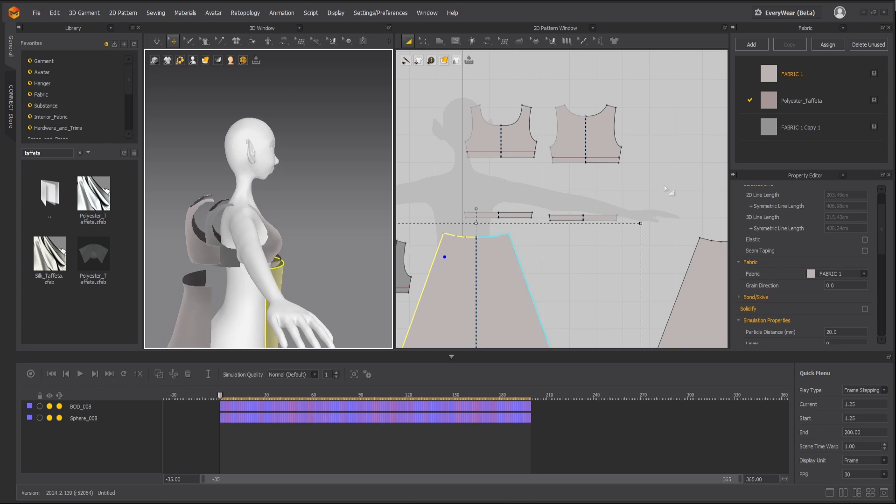
pyautogui.click(597, 218)
pyautogui.scroll(-10, 374, 254)
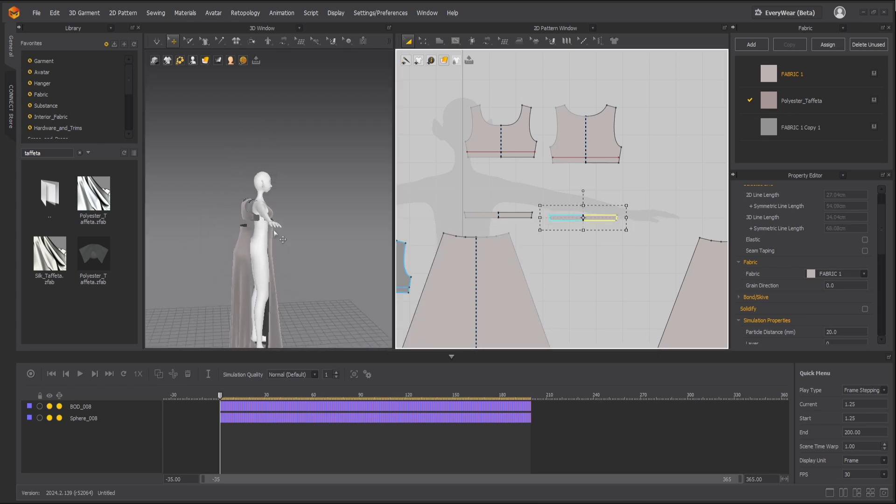
pyautogui.moveTo(373, 255); pyautogui.dragTo(575, 261, button='right')
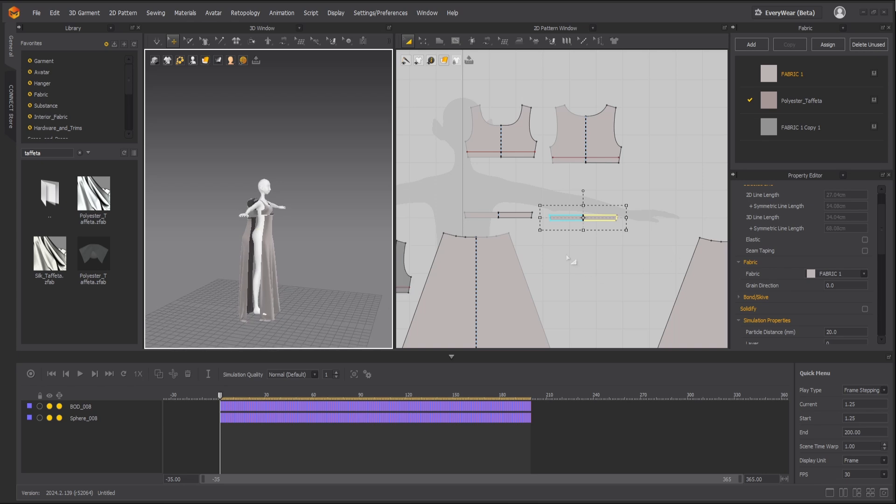
pyautogui.scroll(3, 433, 213)
pyautogui.scroll(6, 301, 236)
# - Simulate the garment and pull the narrow front band off the dress
pyautogui.press('space')
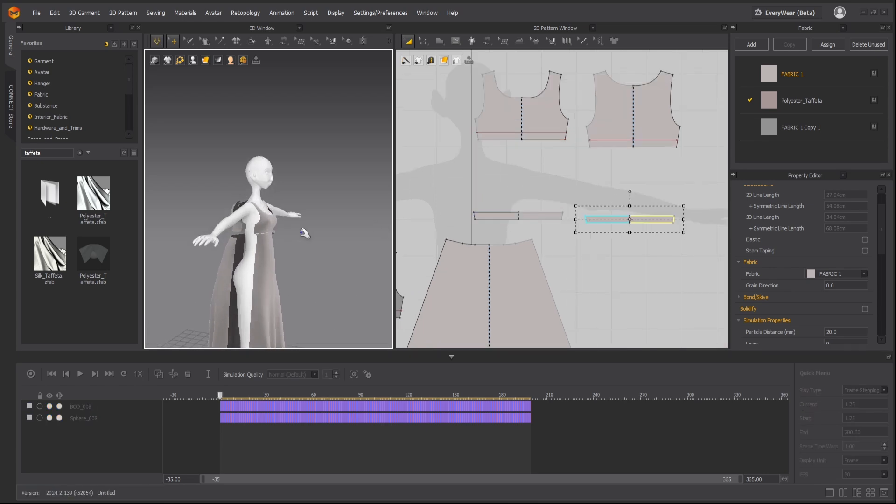
pyautogui.click(269, 253)
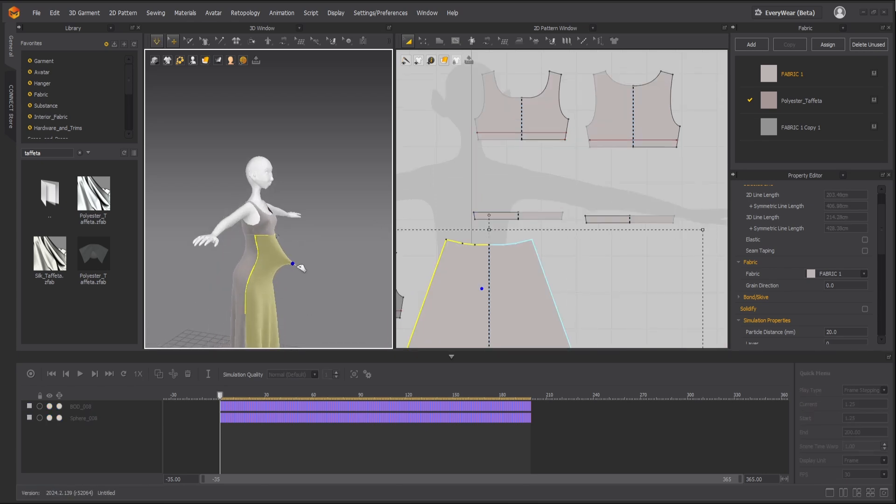
pyautogui.click(276, 241)
pyautogui.moveTo(293, 247); pyautogui.dragTo(352, 247)
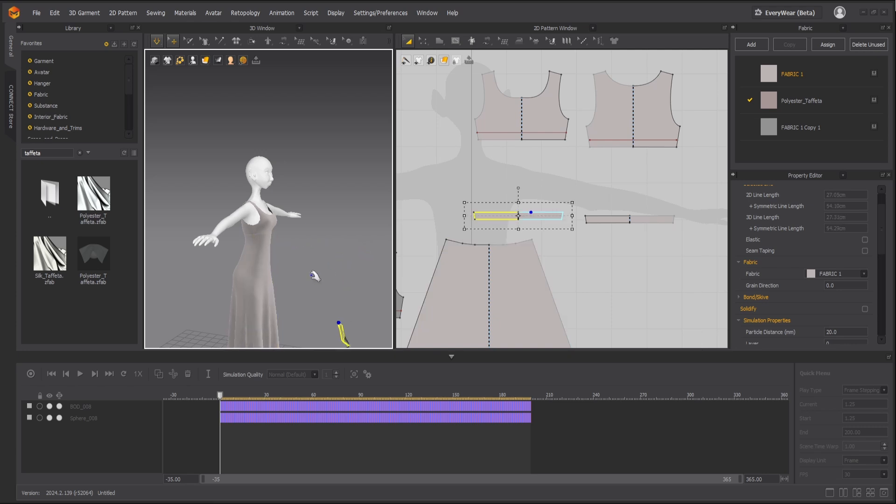
# - Locate the narrow back band during the simulation, pull it clear of the front band on the floor, and stop simulating
pyautogui.moveTo(268, 255); pyautogui.dragTo(298, 274, button='right')
pyautogui.click(619, 218)
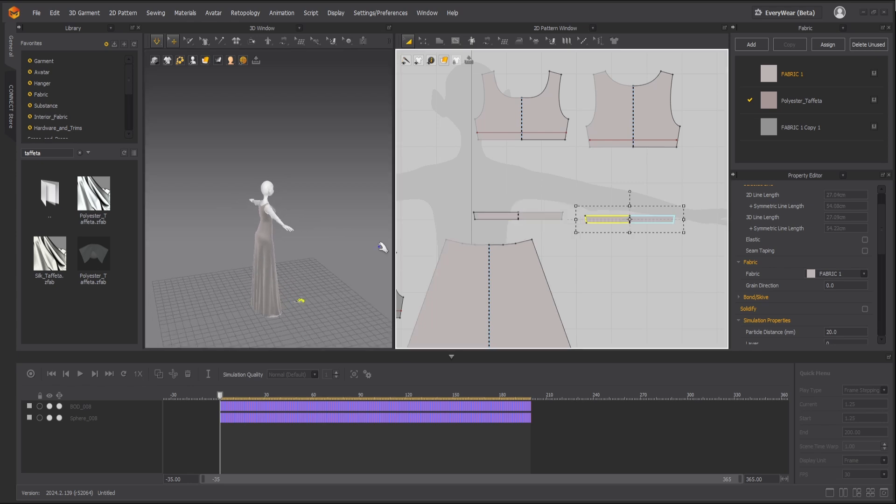
pyautogui.scroll(-4, 314, 254)
pyautogui.scroll(5, 315, 255)
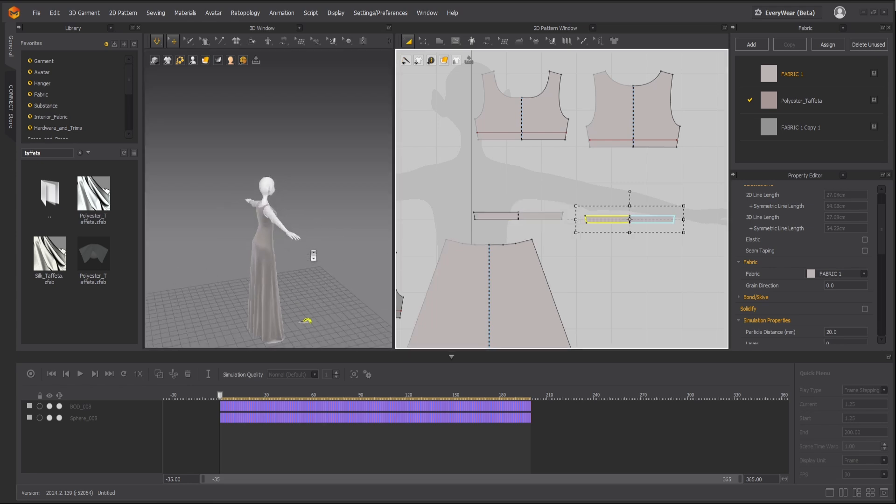
pyautogui.click(317, 239)
pyautogui.scroll(5, 316, 243)
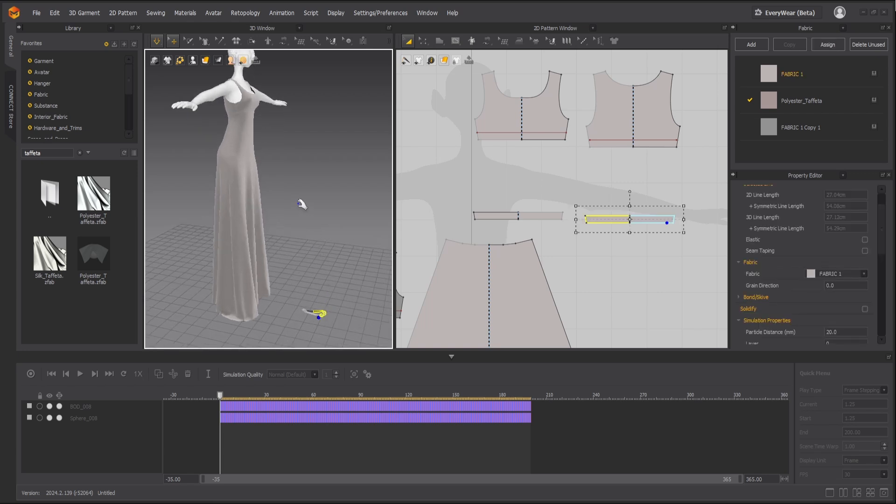
pyautogui.press('space')
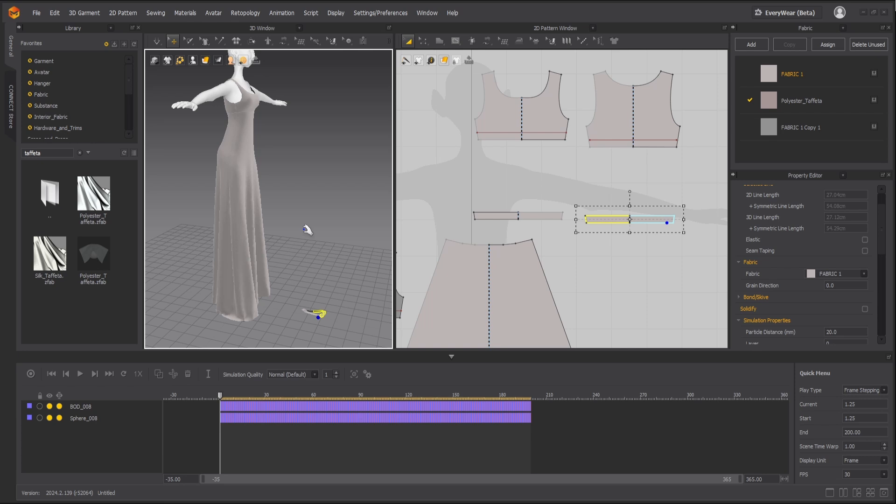
# - Undo the simulation and the recent moves of the bands, bodice and skirt panels
pyautogui.hotkey('ctrl', 'z')
pyautogui.hotkey('ctrl', 'z')
pyautogui.hotkey('ctrl', 'z')
pyautogui.hotkey('ctrl', 'z')
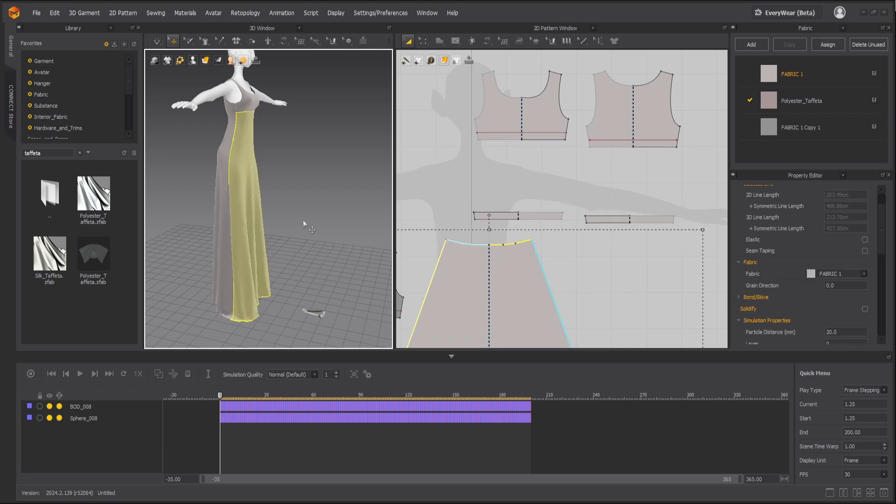
pyautogui.hotkey('ctrl', 'z')
pyautogui.hotkey('ctrl', 'z')
pyautogui.hotkey('ctrl', 'z')
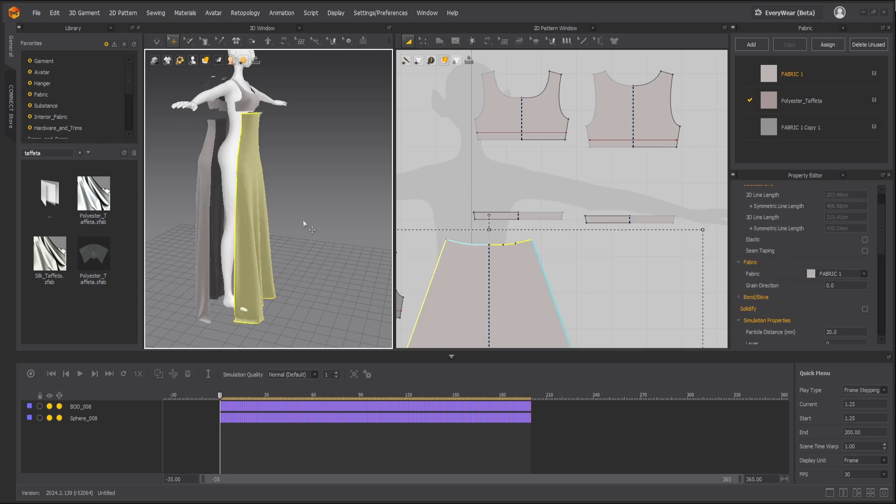
pyautogui.hotkey('ctrl', 'z')
pyautogui.hotkey('ctrl', 'z')
pyautogui.hotkey('ctrl', 'z')
pyautogui.hotkey('ctrl', 'z')
pyautogui.hotkey('ctrl', 'z')
pyautogui.hotkey('ctrl', 'z')
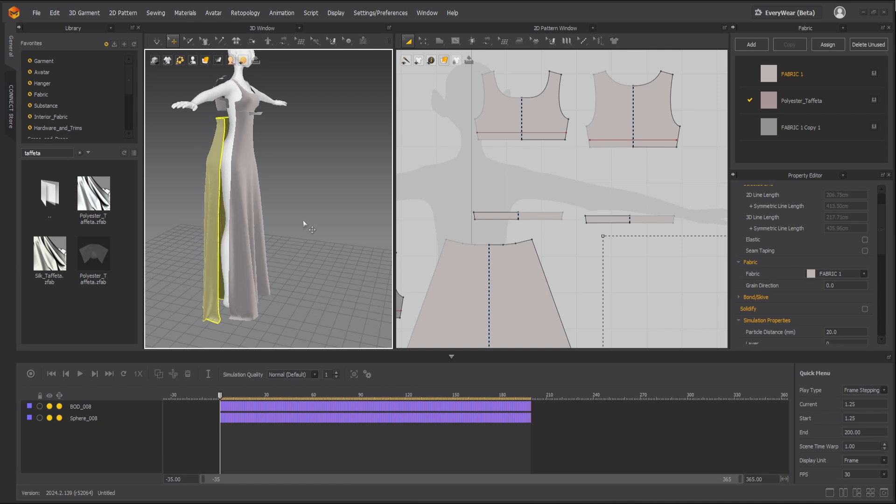
pyautogui.hotkey('ctrl', 'z')
pyautogui.hotkey('ctrl', 'z')
pyautogui.hotkey('ctrl', 'z')
pyautogui.hotkey('ctrl', 'z')
pyautogui.hotkey('ctrl', 'z')
pyautogui.hotkey('ctrl', 'z')
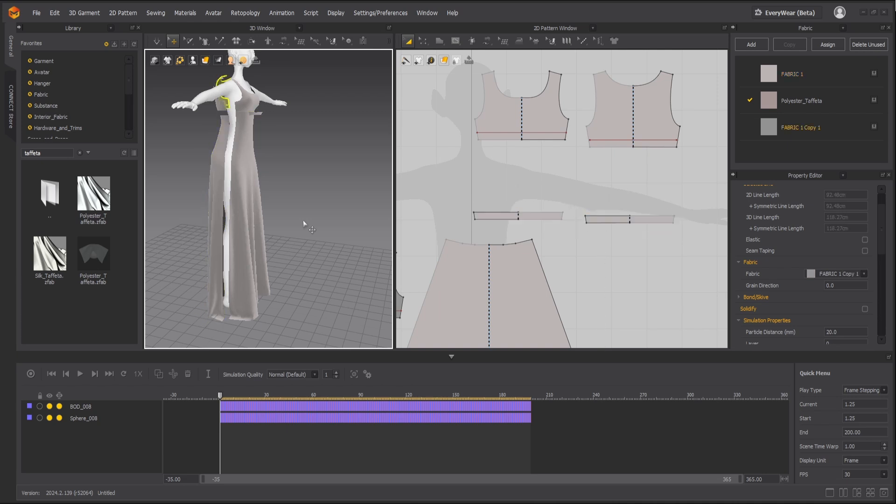
pyautogui.hotkey('ctrl', 'z')
pyautogui.hotkey('ctrl', 'z')
pyautogui.hotkey('ctrl', 'z')
pyautogui.hotkey('ctrl', 'z')
pyautogui.hotkey('ctrl', 'z')
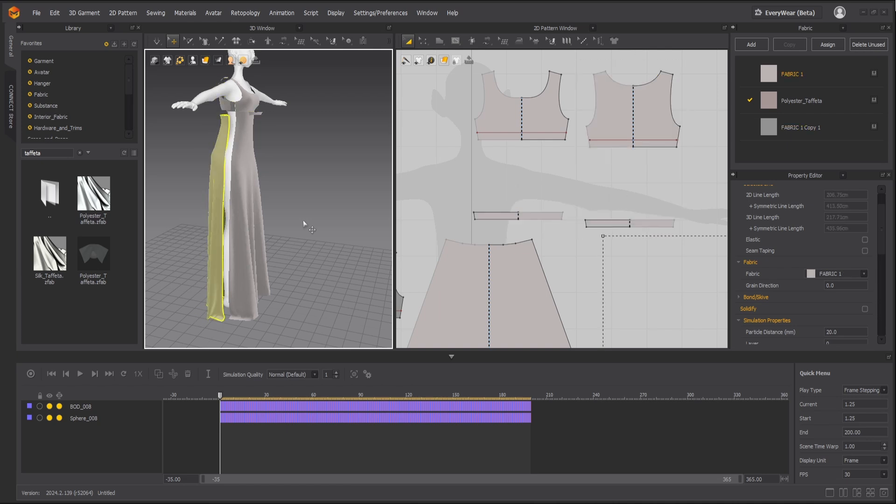
pyautogui.hotkey('ctrl', 'z')
pyautogui.moveTo(304, 184); pyautogui.dragTo(315, 227, button='middle')
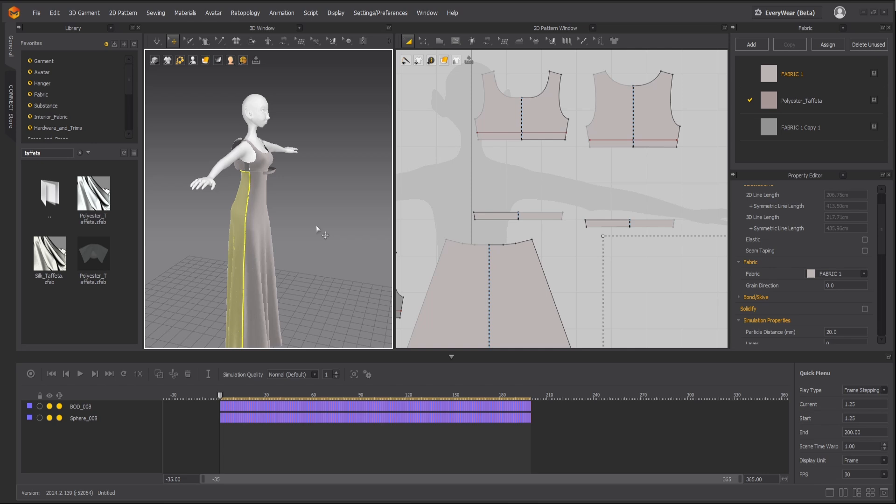
# - Delete the narrow back band, keeping the front one
pyautogui.click(526, 216)
pyautogui.click(606, 221)
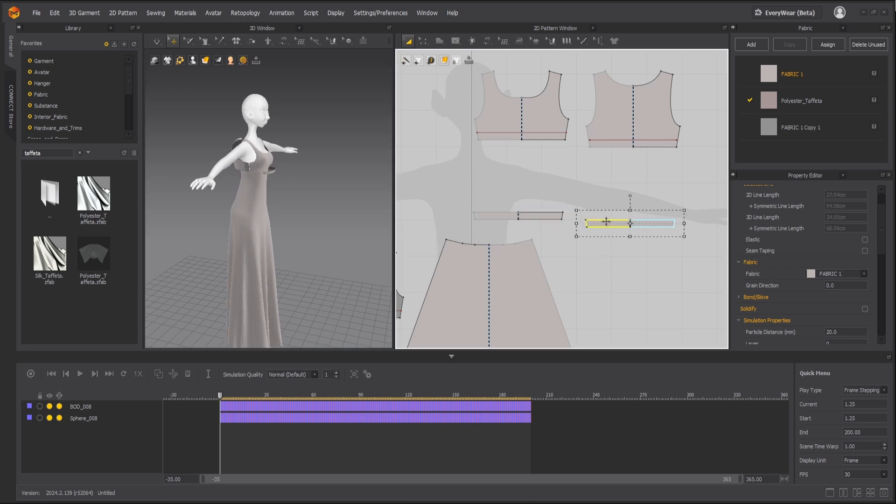
pyautogui.press('Delete')
# - Duplicate the back bodice and place the copy just below the original in the pattern layout
pyautogui.click(607, 120)
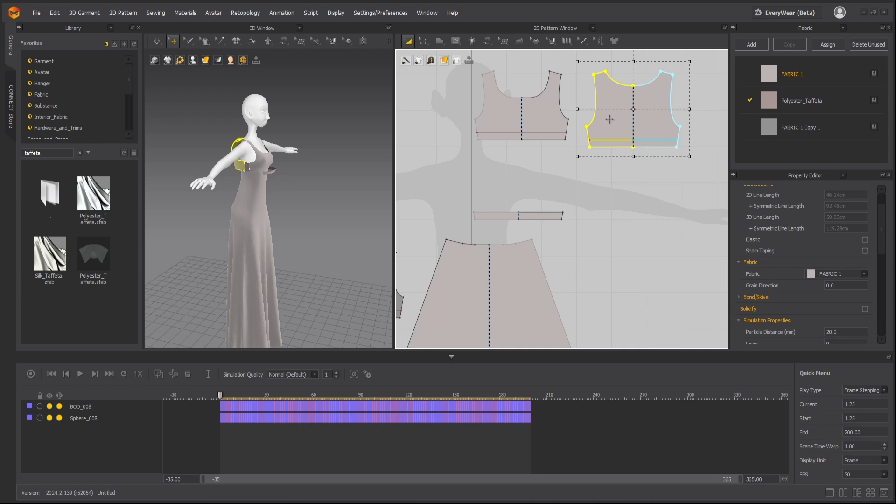
pyautogui.hotkey('ctrl', 'c')
pyautogui.hotkey('ctrl', 'v')
pyautogui.click(640, 189)
# - Cut and sew the copied back bodice along its horizontal internal line, extending the line to the pattern boundaries
pyautogui.press('z')
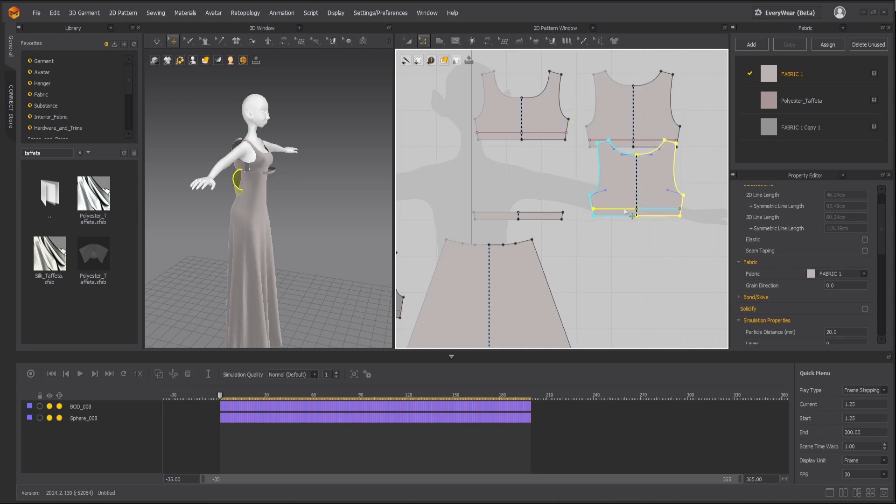
pyautogui.rightClick(624, 214)
pyautogui.click(649, 306)
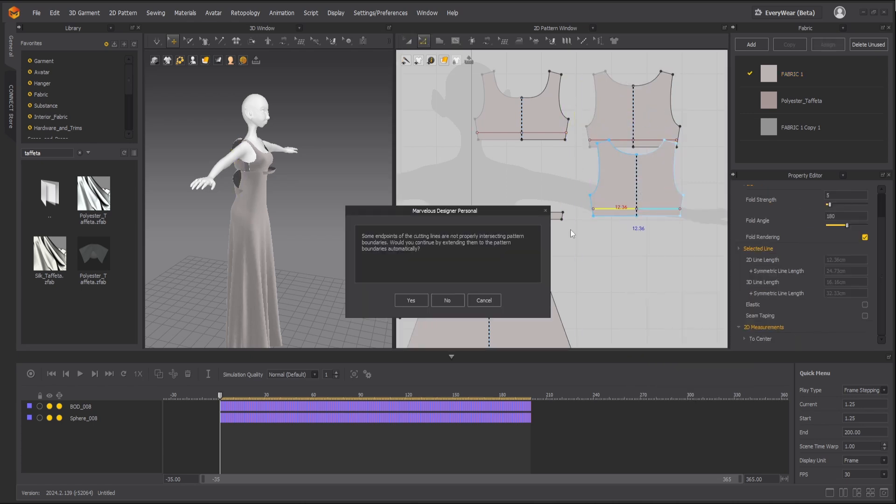
pyautogui.click(411, 300)
# - Delete the upper remainder of the copied back bodice, keeping the narrow band cut from its lower edge
pyautogui.press('a')
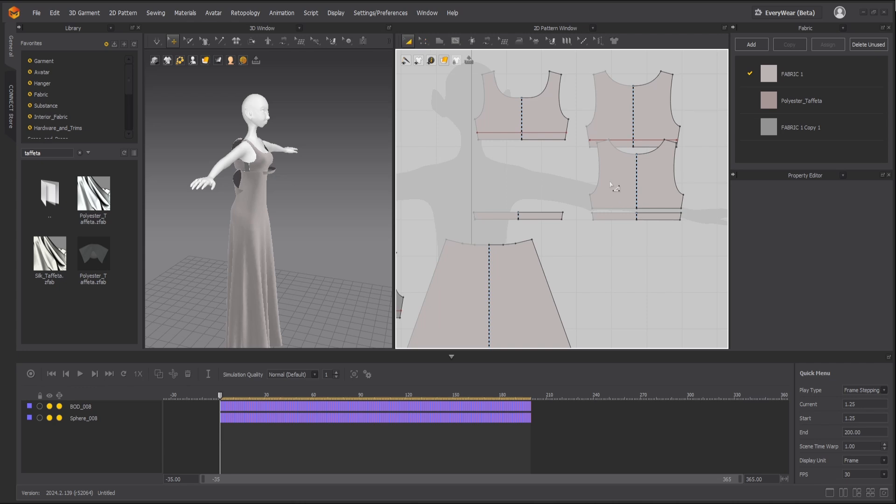
pyautogui.click(610, 181)
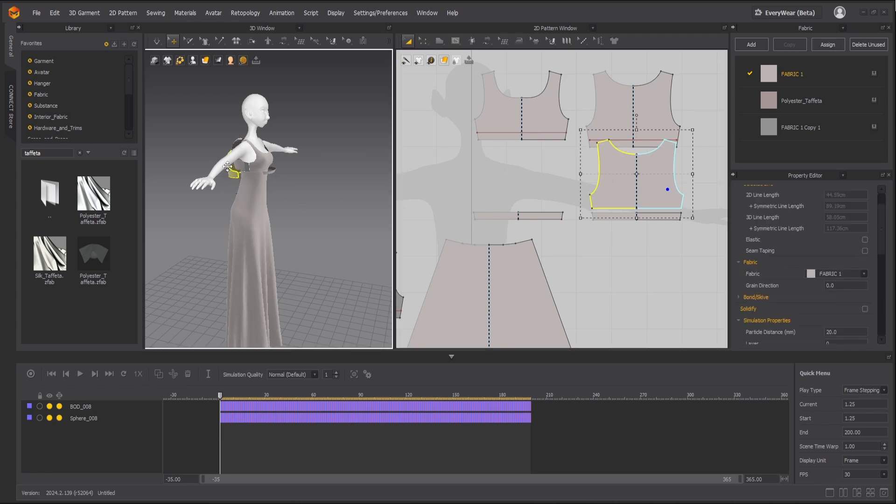
pyautogui.moveTo(256, 196); pyautogui.dragTo(332, 232, button='right')
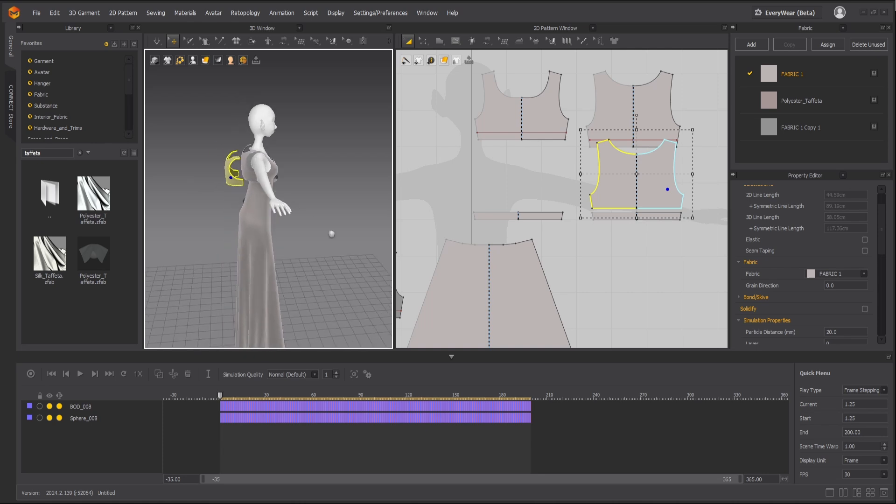
pyautogui.moveTo(280, 231); pyautogui.dragTo(320, 252, button='middle')
pyautogui.scroll(5, 318, 251)
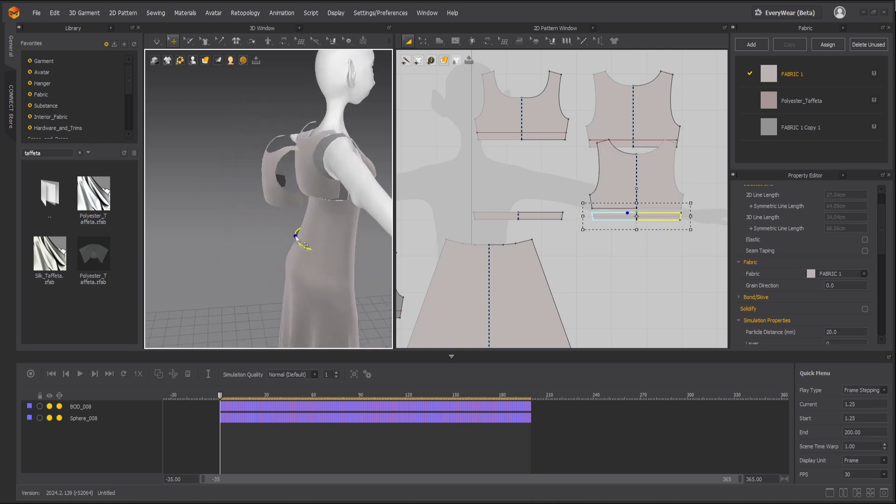
pyautogui.click(279, 192)
pyautogui.press('Delete')
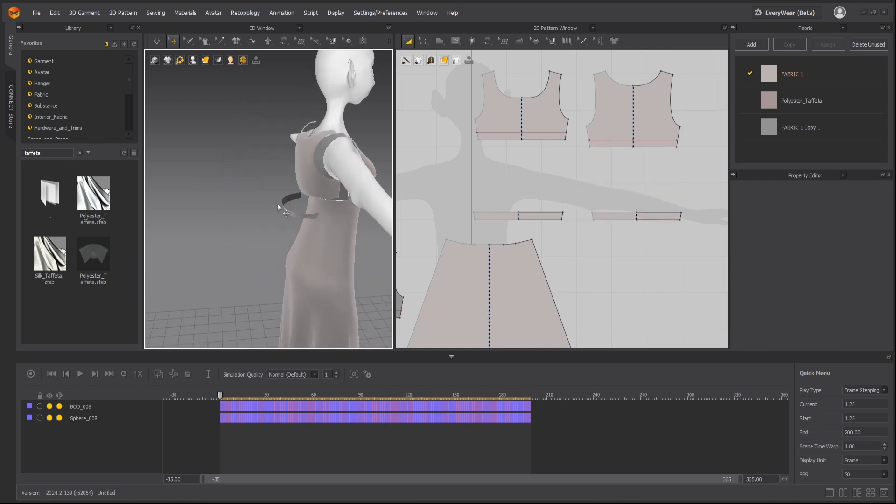
# - Move the new back band up behind the underbust and set the simulation layer of both bands to 2
pyautogui.moveTo(275, 208); pyautogui.dragTo(295, 213, button='right')
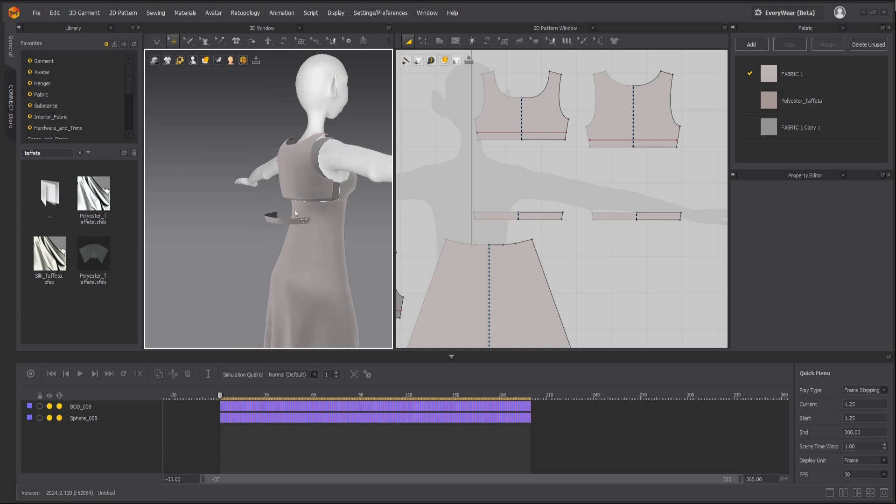
pyautogui.click(289, 220)
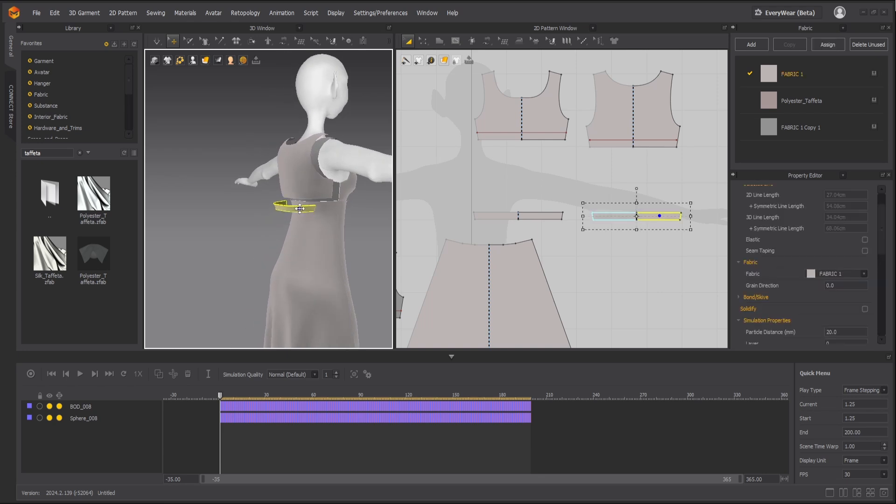
pyautogui.keyDown('shift'); pyautogui.click(349, 214); pyautogui.keyUp('shift')
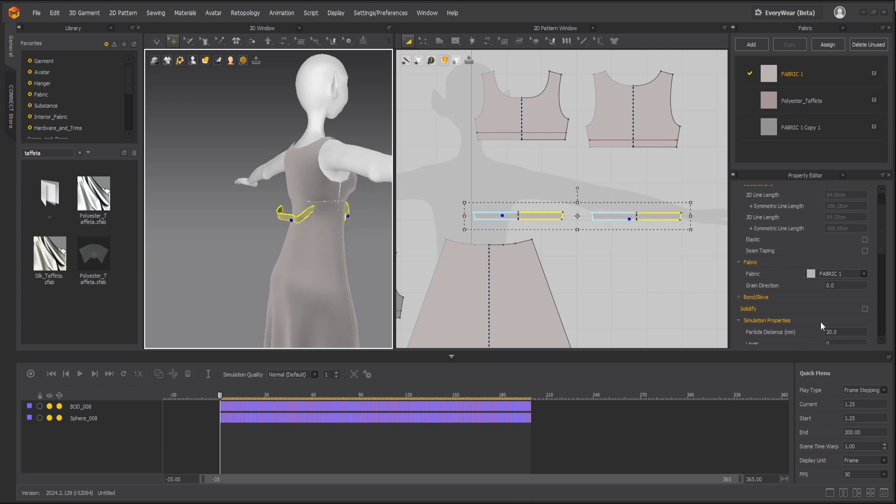
pyautogui.scroll(-2, 839, 305)
pyautogui.click(834, 284)
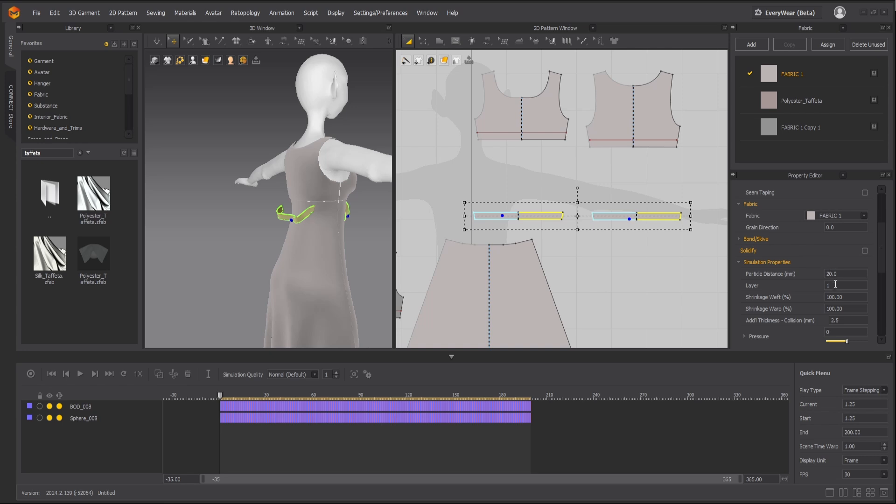
pyautogui.click(824, 284)
# - Sew the front and back bands' upper edges to the bodices' horizontal internal lines and their lower edges to the bodices' bottom edges
pyautogui.moveTo(371, 225); pyautogui.dragTo(365, 228, button='right')
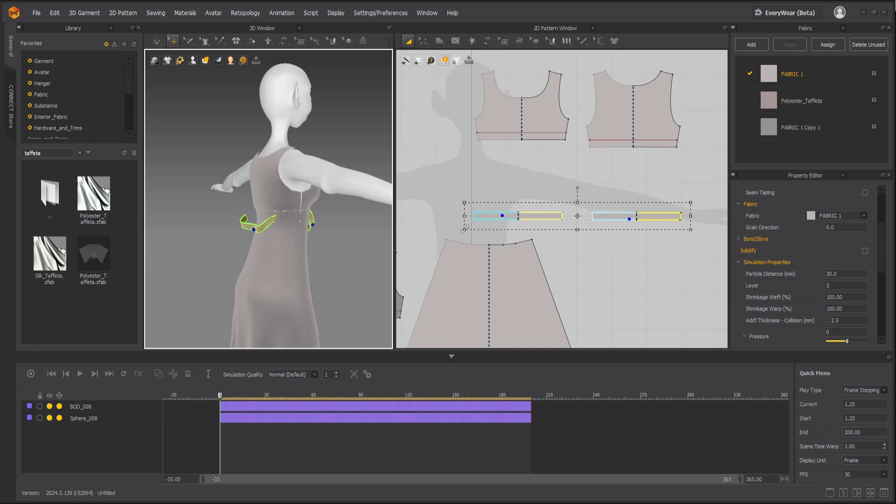
pyautogui.press('n')
pyautogui.click(483, 213)
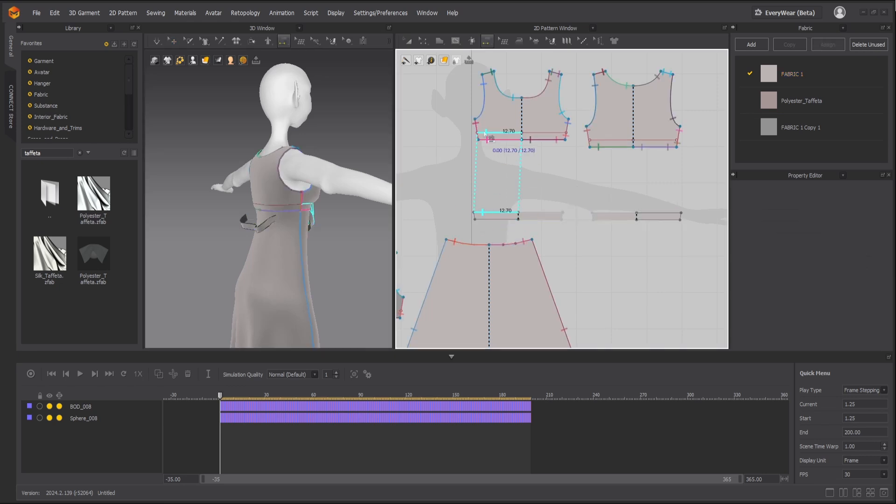
pyautogui.click(486, 135)
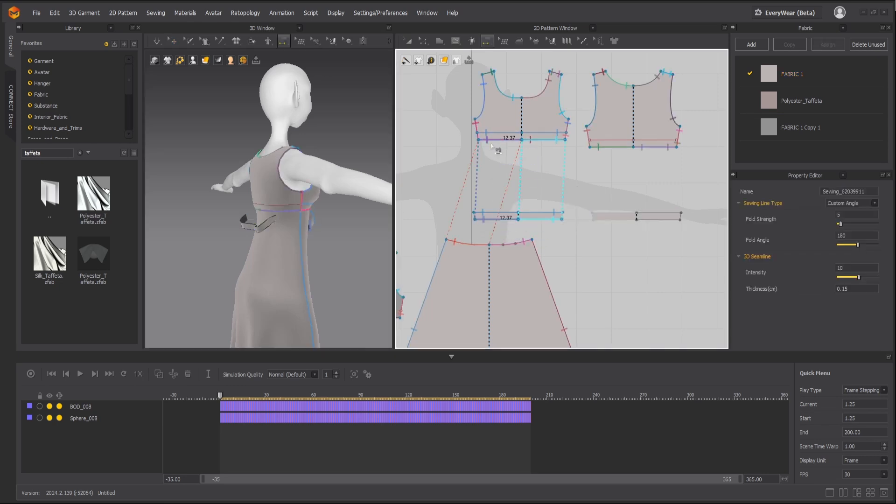
pyautogui.click(607, 216)
pyautogui.click(608, 140)
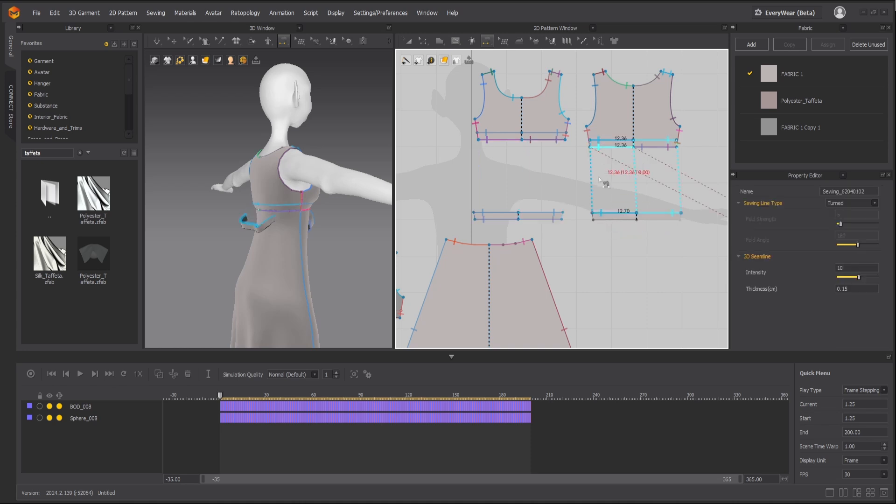
pyautogui.click(598, 218)
pyautogui.click(598, 147)
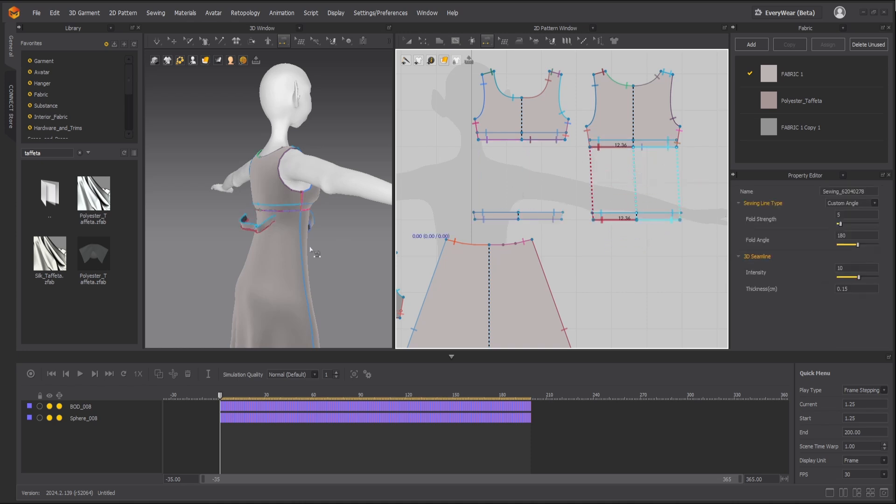
# - Reposition the back band behind the dress and briefly simulate the garment to draw both bands onto the bodice
pyautogui.scroll(3, 310, 251)
pyautogui.press('q')
pyautogui.moveTo(308, 252); pyautogui.dragTo(319, 255, button='right')
pyautogui.click(296, 245)
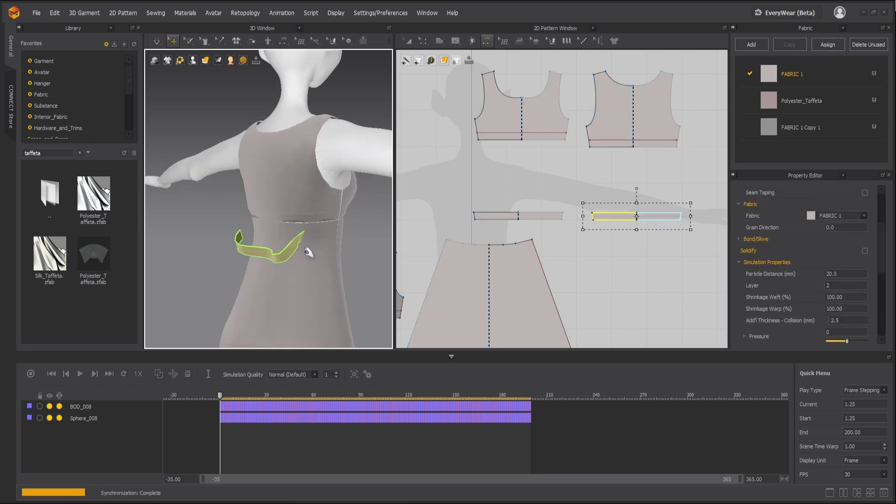
pyautogui.moveTo(353, 254); pyautogui.dragTo(257, 253, button='right')
pyautogui.press('space')
pyautogui.press('space')
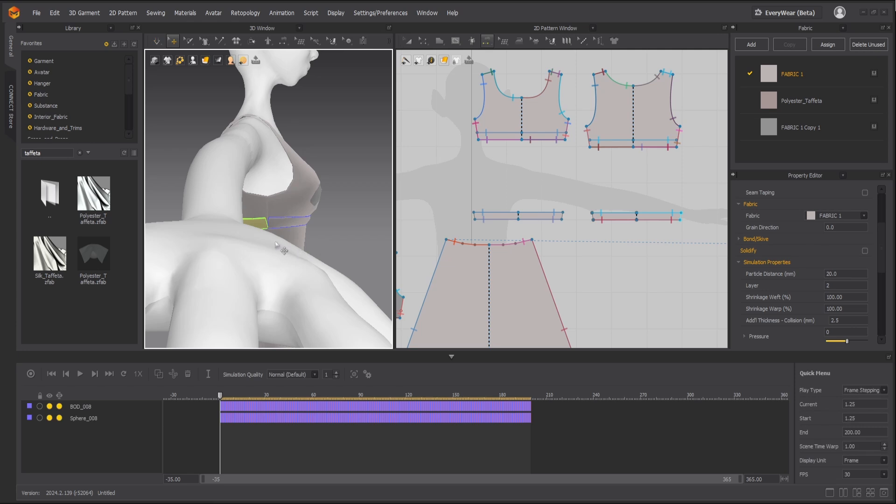
# - Sew the short side edges of the front and back bands together at the side seam
pyautogui.scroll(8, 278, 248)
pyautogui.scroll(2, 275, 252)
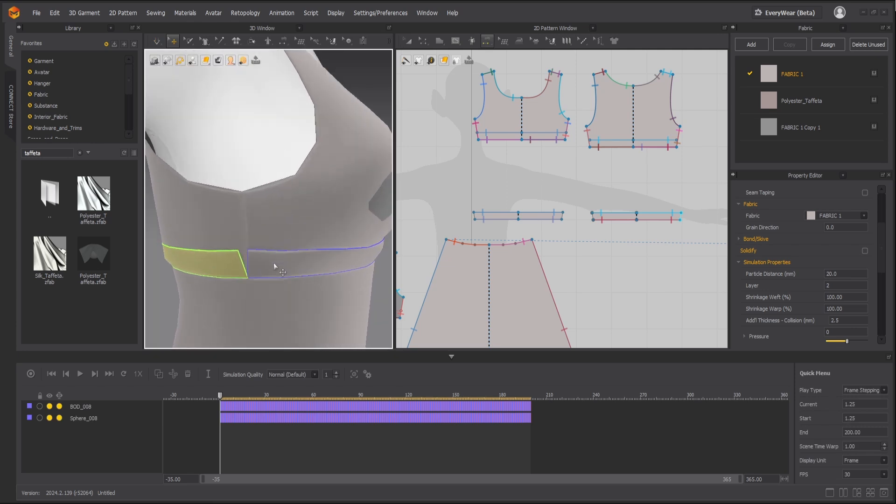
pyautogui.press('n')
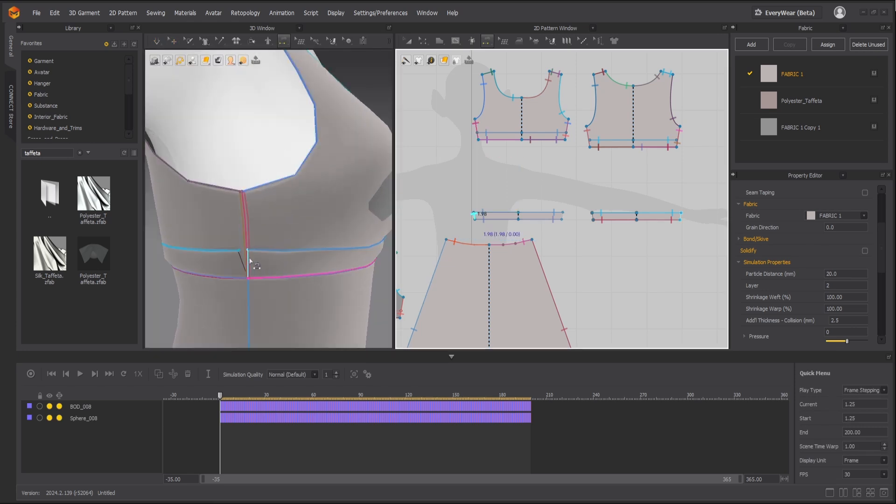
pyautogui.click(247, 261)
pyautogui.click(243, 261)
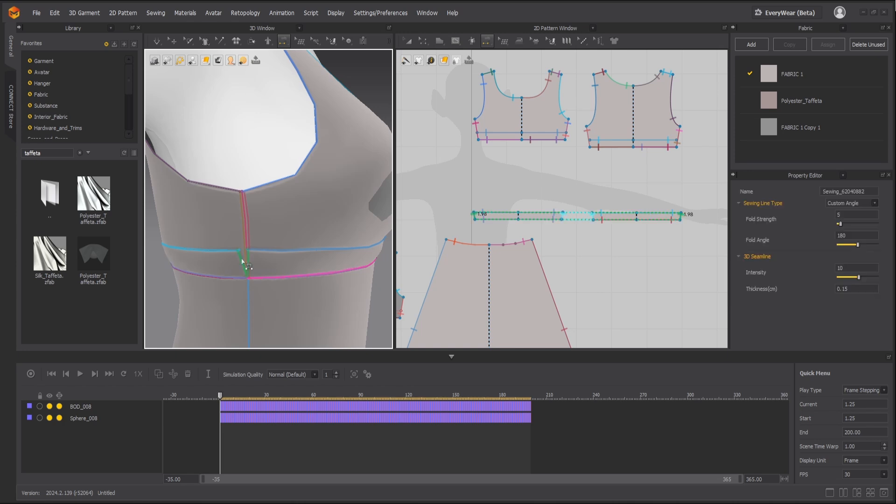
# - Simulate the garment to close the band seams, tugging the front bodice and dress to settle the fit
pyautogui.press('q')
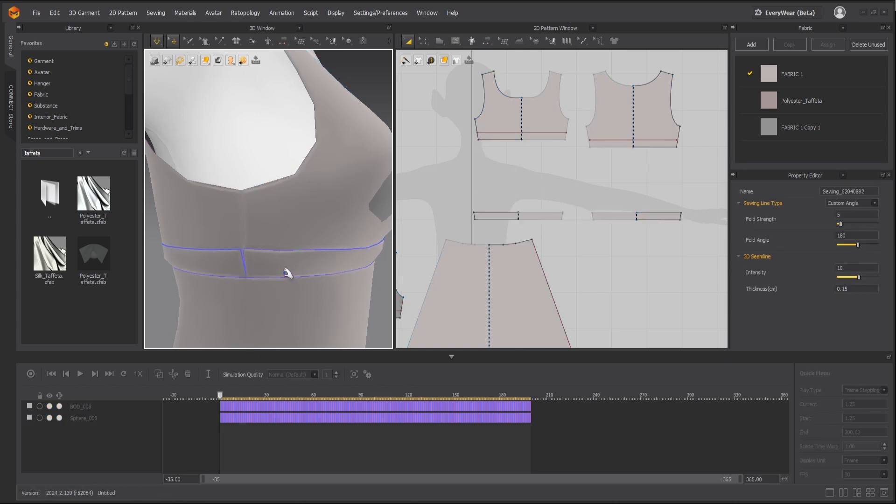
pyautogui.click(274, 273)
pyautogui.moveTo(274, 275); pyautogui.dragTo(251, 239, button='right')
pyautogui.click(336, 223)
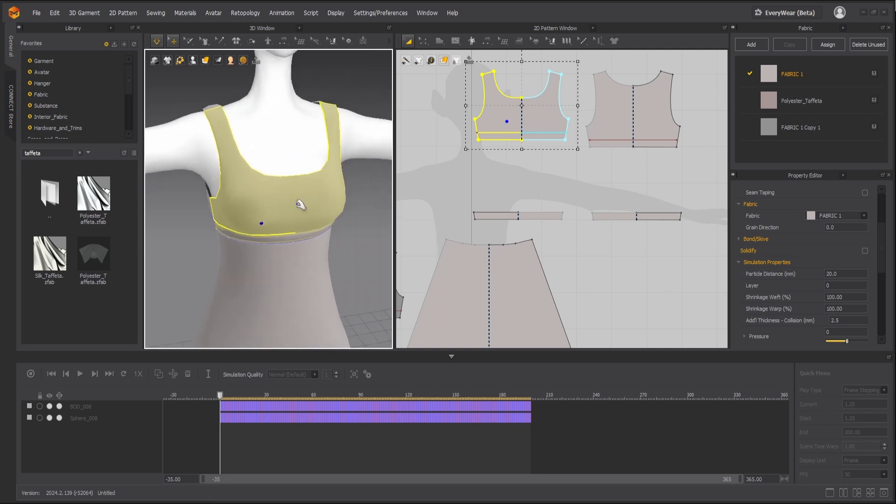
pyautogui.scroll(-1, 308, 227)
pyautogui.click(340, 259)
pyautogui.press('b')
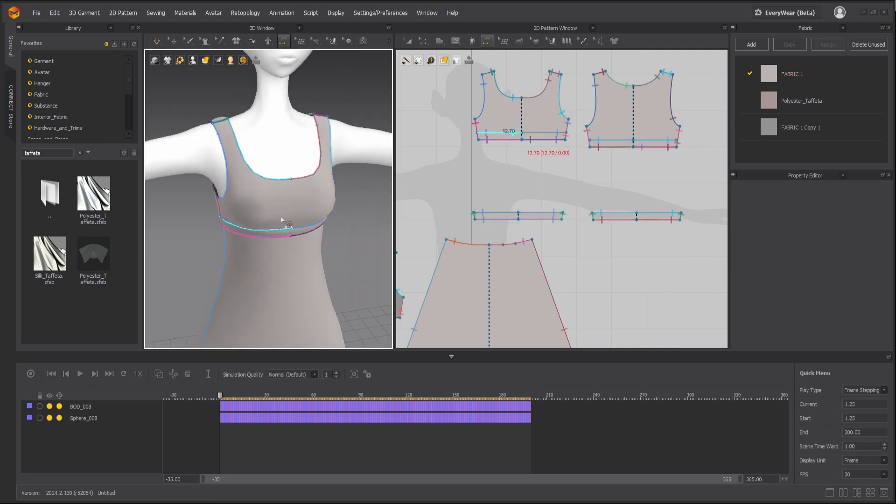
# - Assign the Polyester_Taffeta fabric to the front and back underbust bands
pyautogui.moveTo(250, 224); pyautogui.dragTo(282, 200, button='right')
pyautogui.scroll(-4, 631, 213)
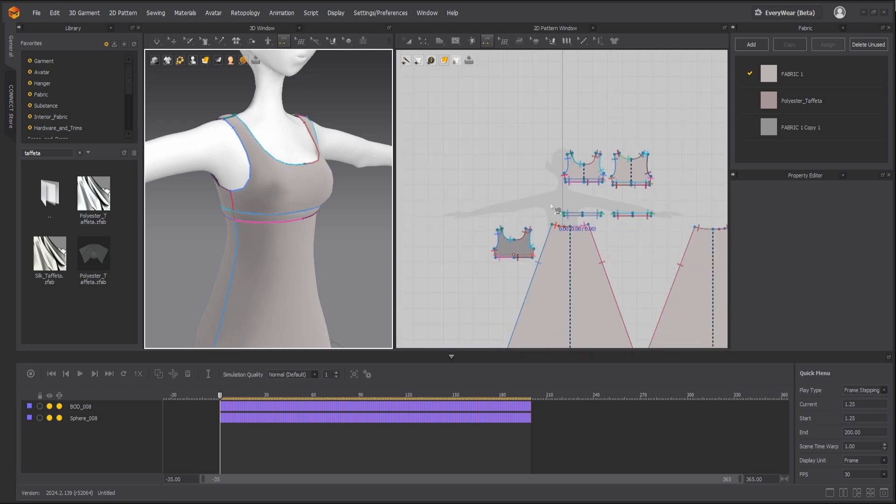
pyautogui.scroll(5, 552, 207)
pyautogui.scroll(-3, 554, 209)
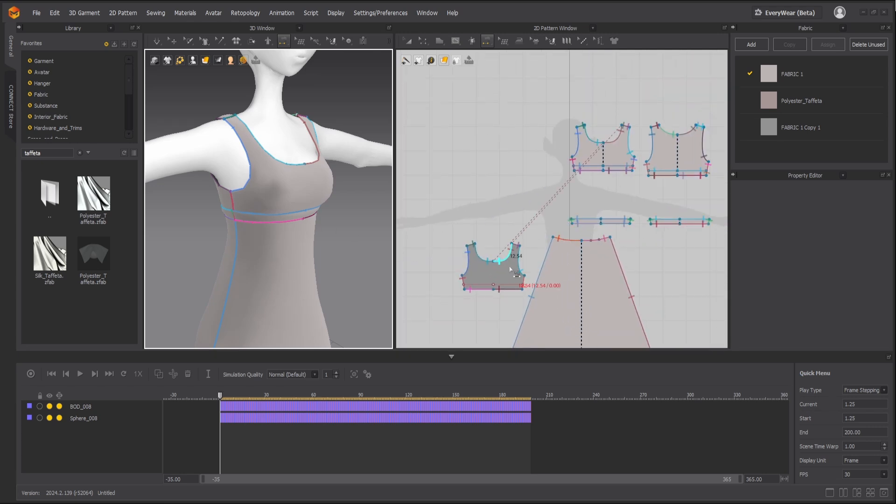
pyautogui.press('a')
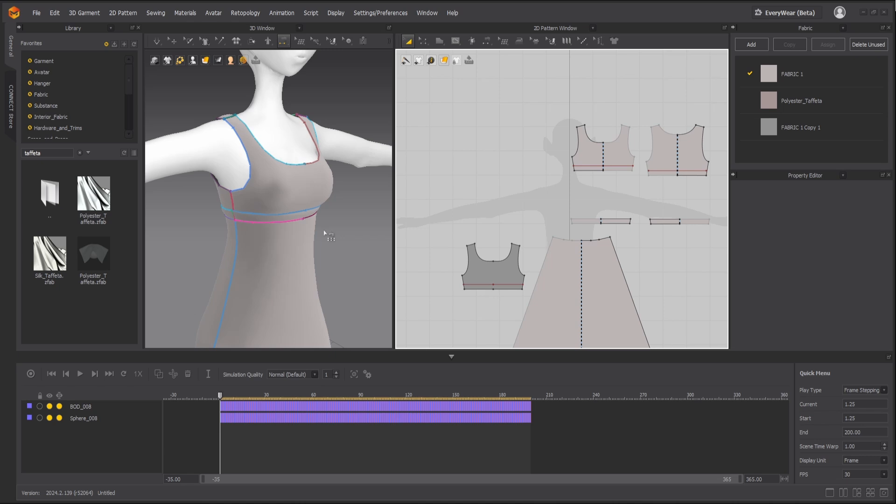
pyautogui.moveTo(329, 231)
pyautogui.mouseDown(button='right')
pyautogui.moveTo(290, 217)
pyautogui.moveTo(320, 218)
pyautogui.mouseUp(button='right')
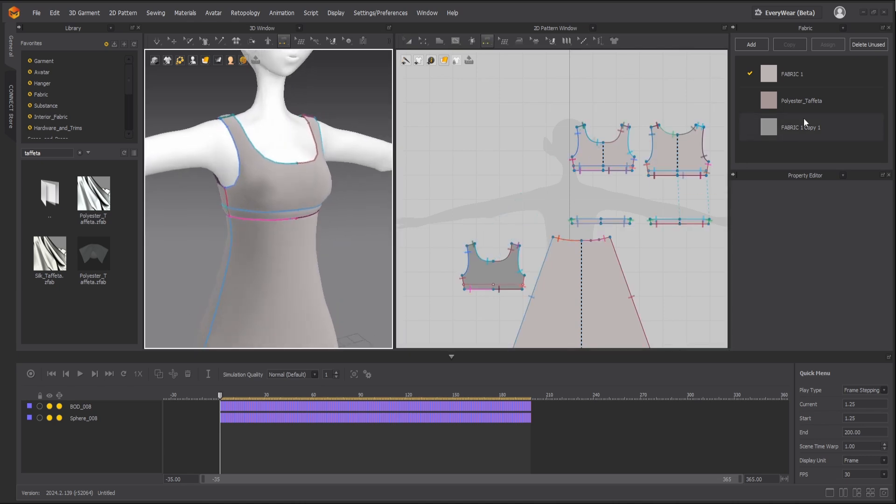
pyautogui.click(251, 214)
pyautogui.moveTo(250, 214); pyautogui.dragTo(419, 232, button='right')
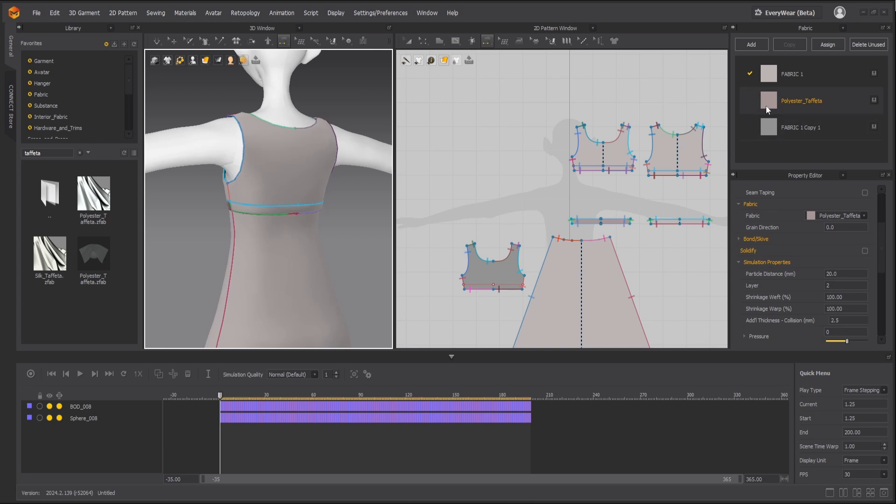
pyautogui.click(293, 212)
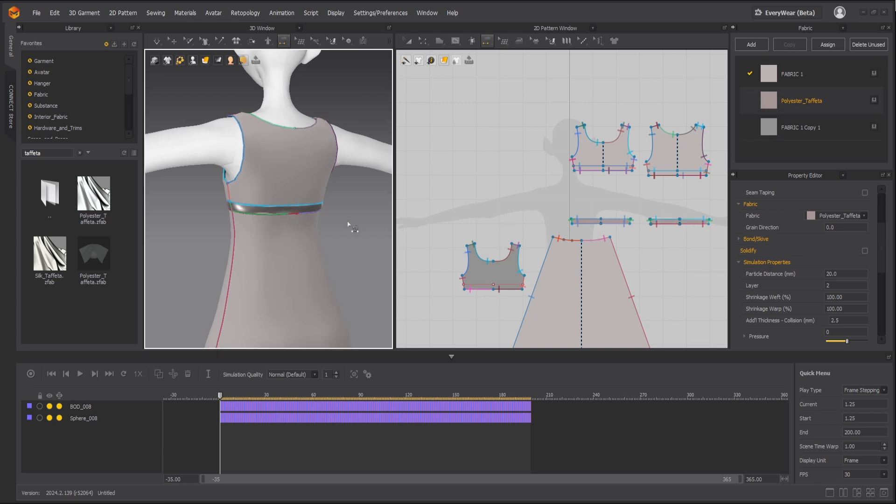
pyautogui.press('Escape')
pyautogui.press('b')
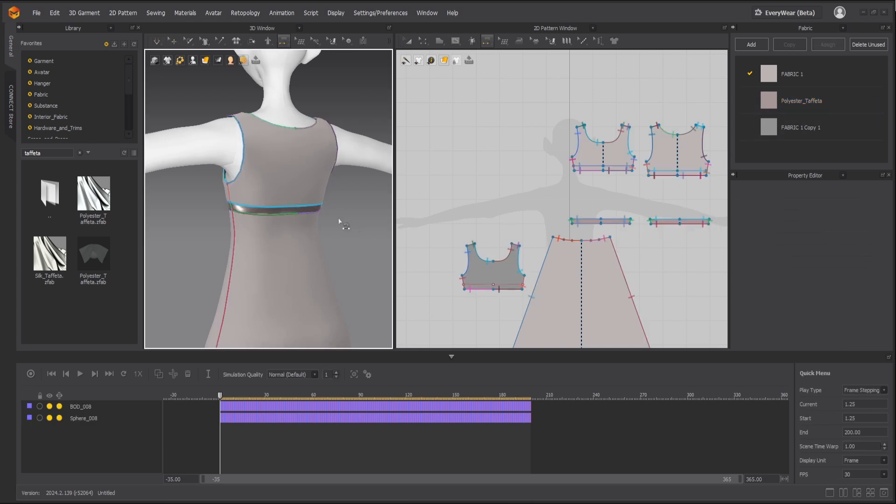
# - Simulate the full dress and pull the skirt near its hem to settle the drape
pyautogui.moveTo(341, 222); pyautogui.dragTo(374, 224, button='right')
pyautogui.moveTo(209, 239); pyautogui.dragTo(397, 235, button='right')
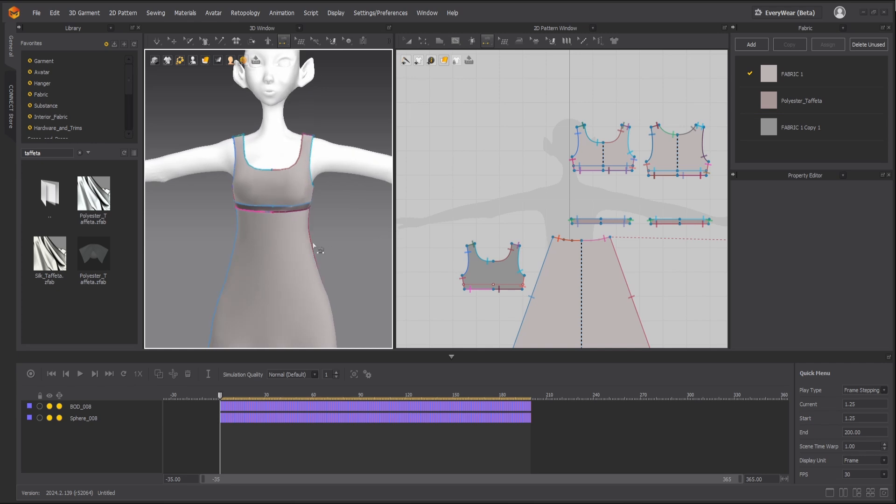
pyautogui.scroll(-8, 299, 245)
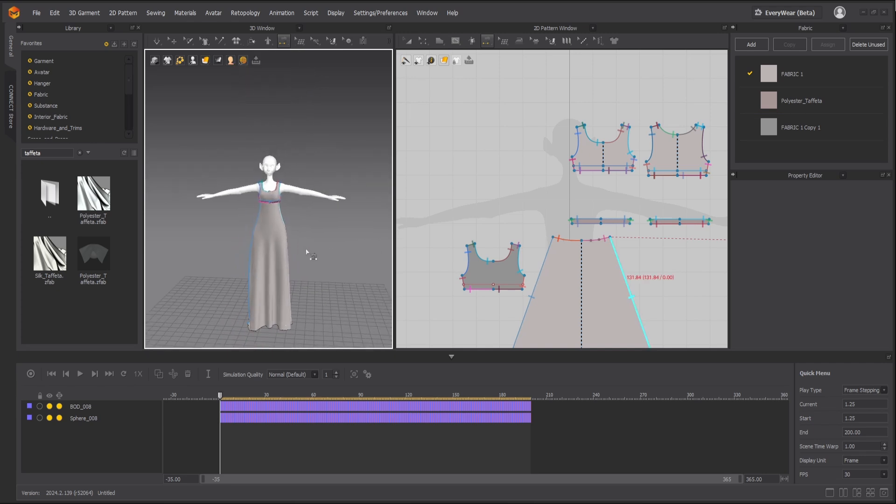
pyautogui.press('space')
pyautogui.moveTo(295, 296)
pyautogui.mouseDown()
pyautogui.moveTo(295, 310)
pyautogui.moveTo(317, 302)
pyautogui.moveTo(301, 305)
pyautogui.mouseUp()
pyautogui.moveTo(300, 301); pyautogui.dragTo(330, 302, button='right')
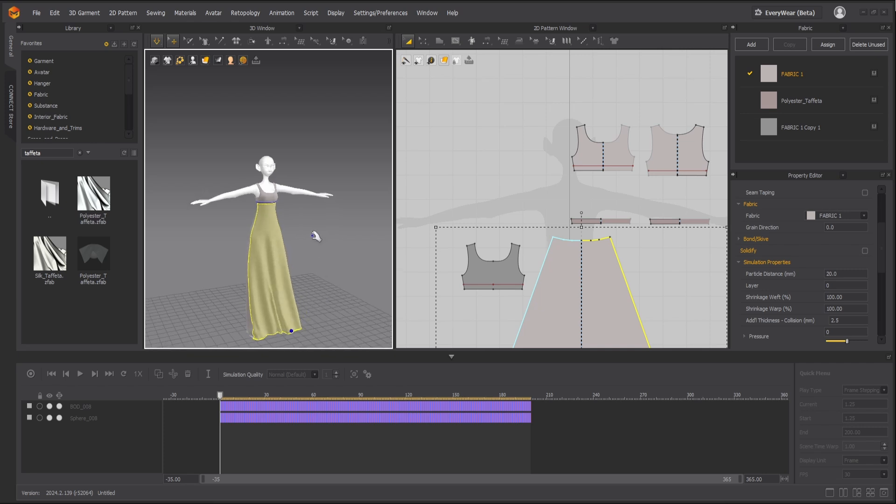
pyautogui.scroll(5, 290, 246)
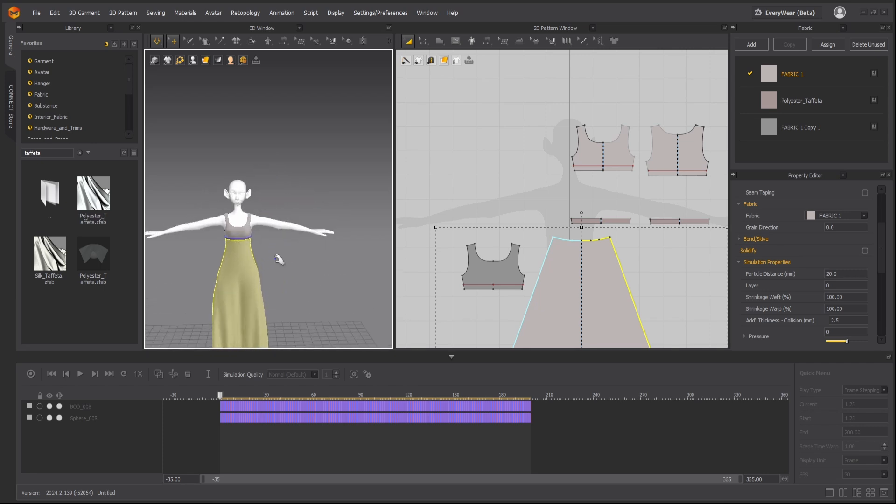
pyautogui.scroll(6, 278, 271)
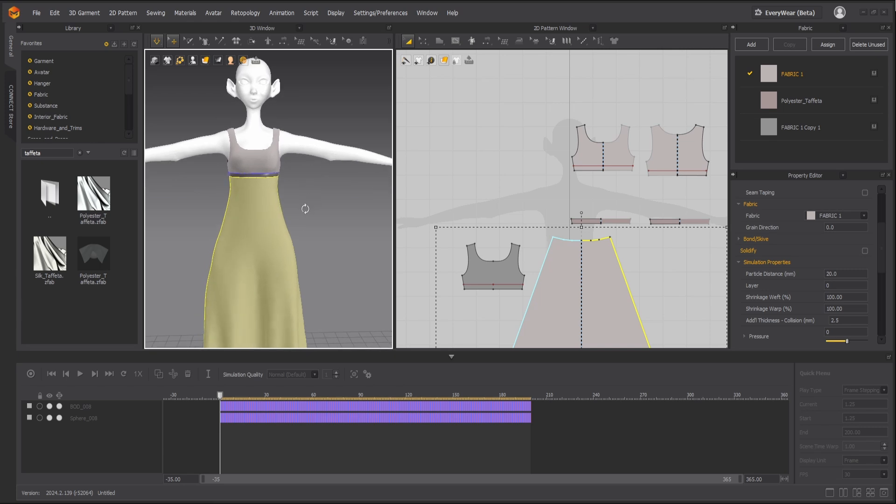
pyautogui.press('b')
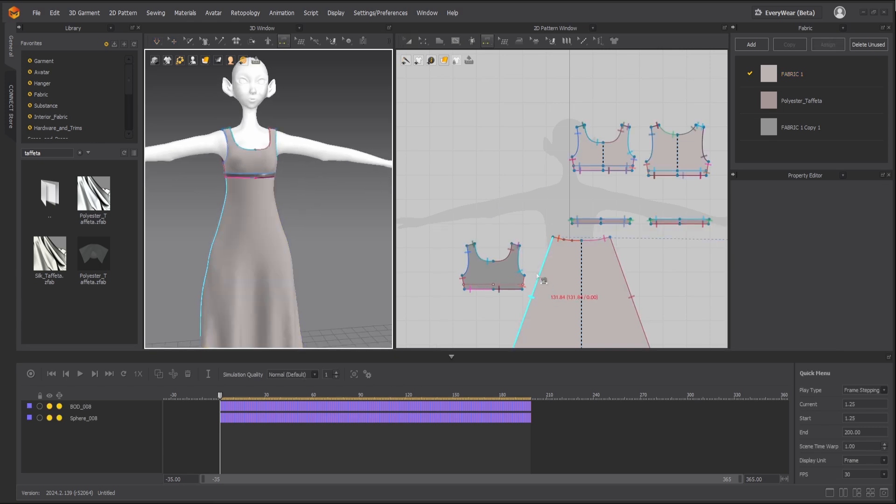
# - Move the front and back lining bodice patterns up so they sit beside the main bodice patterns
pyautogui.click(259, 190)
pyautogui.click(522, 264)
pyautogui.press('a')
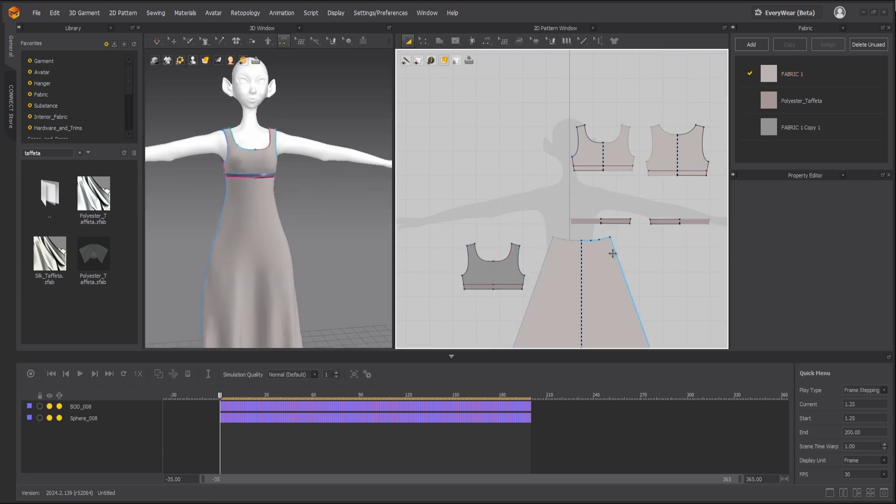
pyautogui.scroll(-4, 610, 254)
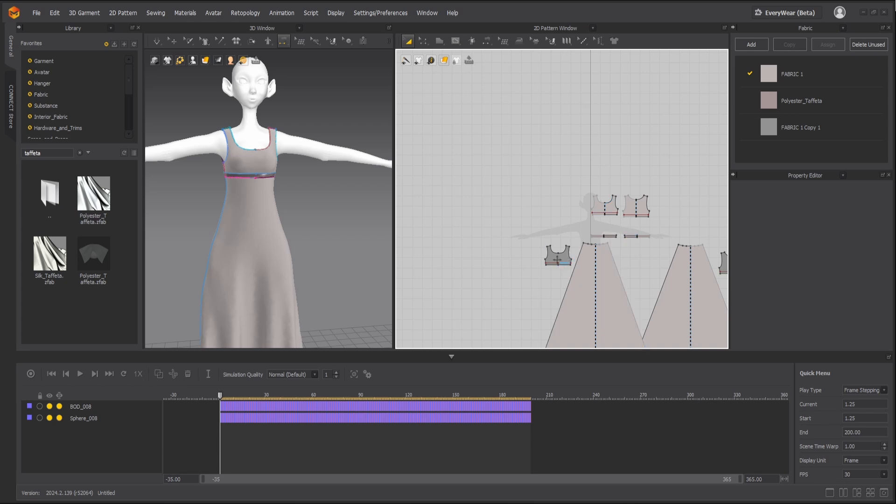
pyautogui.moveTo(558, 255); pyautogui.dragTo(562, 205)
pyautogui.scroll(-2, 508, 202)
pyautogui.scroll(2, 644, 247)
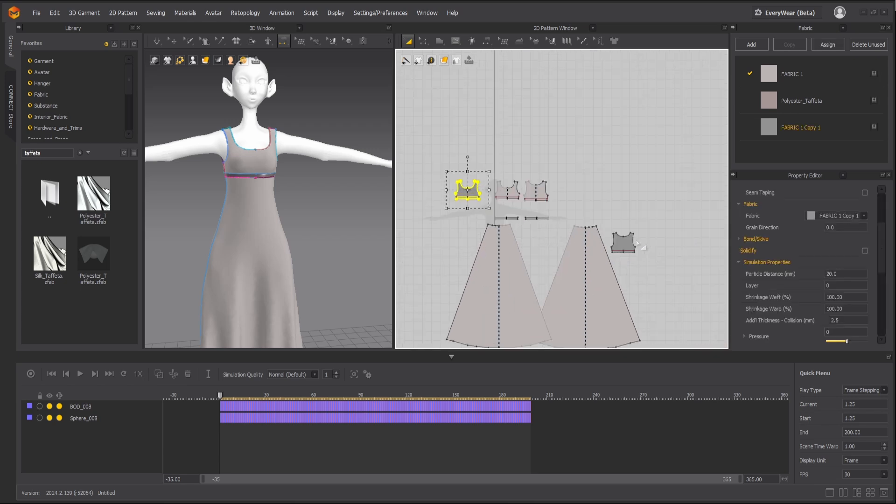
pyautogui.moveTo(624, 242); pyautogui.dragTo(531, 163)
# - Move the underbust bands up beneath the bodice patterns and shift the back skirt pattern away from the front skirt
pyautogui.scroll(2, 538, 232)
pyautogui.moveTo(458, 200); pyautogui.dragTo(457, 164)
pyautogui.scroll(-2, 448, 233)
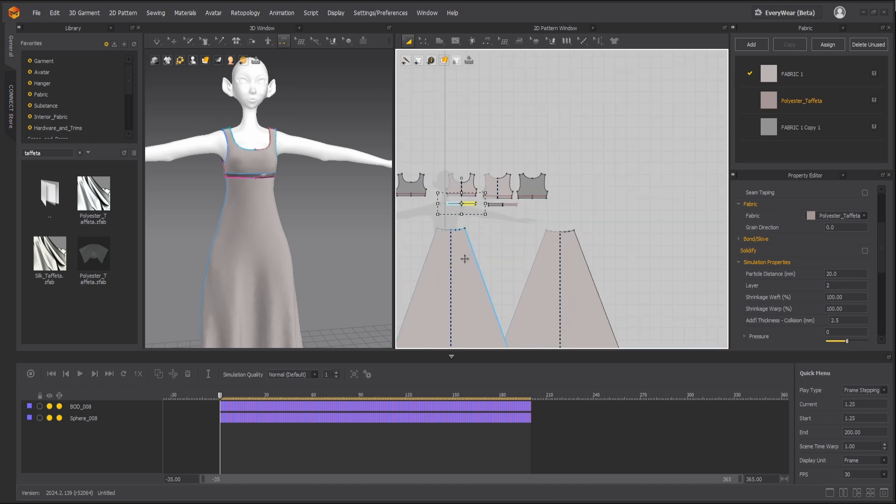
pyautogui.scroll(2, 465, 259)
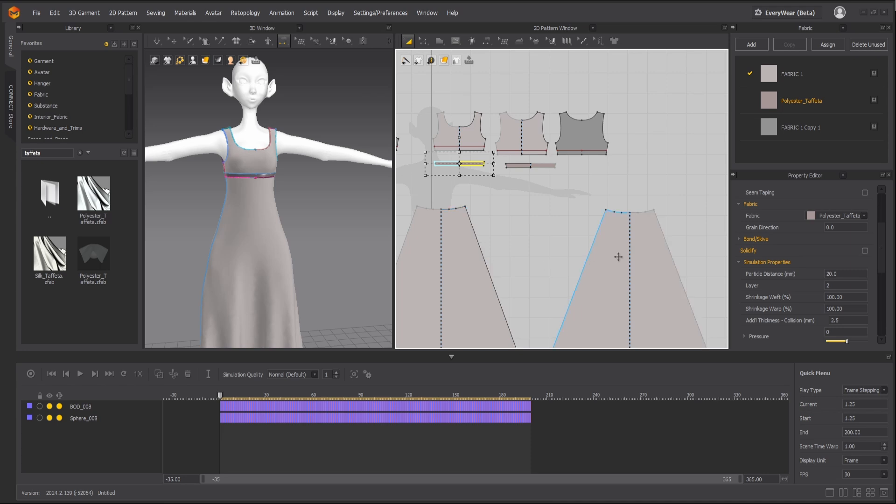
pyautogui.moveTo(606, 256); pyautogui.dragTo(635, 238)
pyautogui.scroll(-2, 293, 215)
# - Deactivate the back skirt panel on the avatar, including both its pattern and sewing
pyautogui.moveTo(262, 206); pyautogui.dragTo(333, 209, button='right')
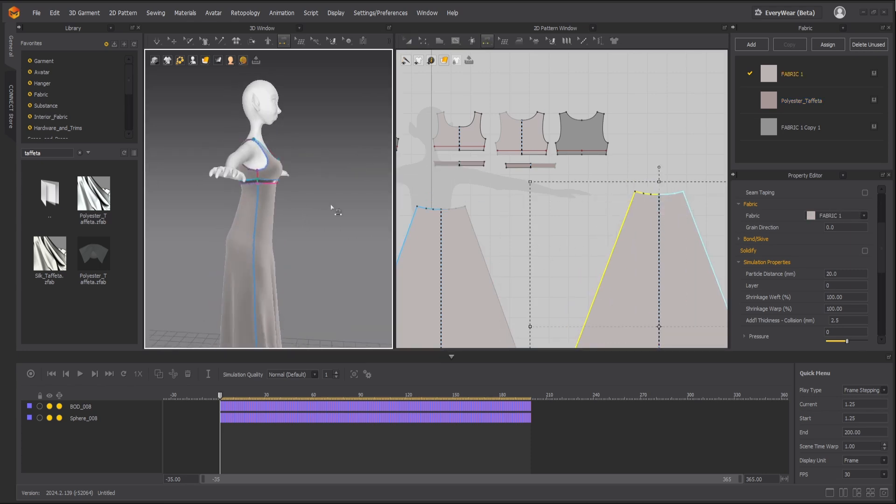
pyautogui.rightClick(250, 203)
pyautogui.click(242, 205)
pyautogui.press('q')
pyautogui.click(244, 208)
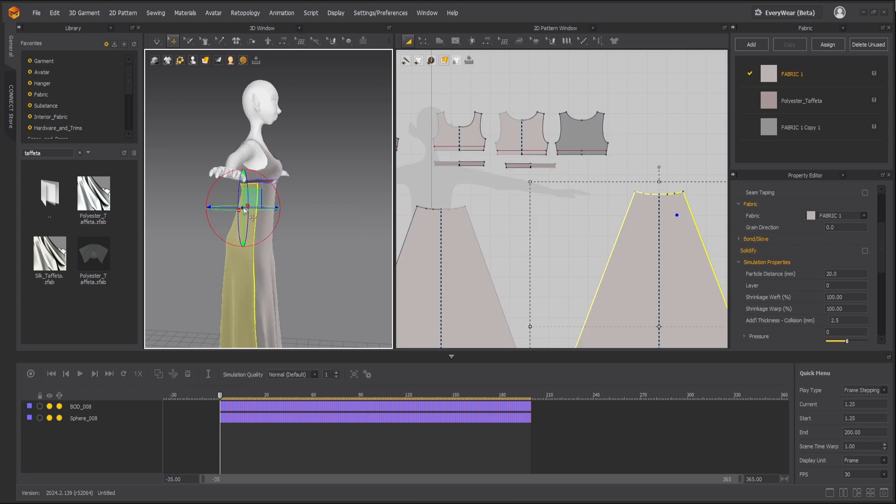
pyautogui.rightClick(244, 208)
pyautogui.click(277, 73)
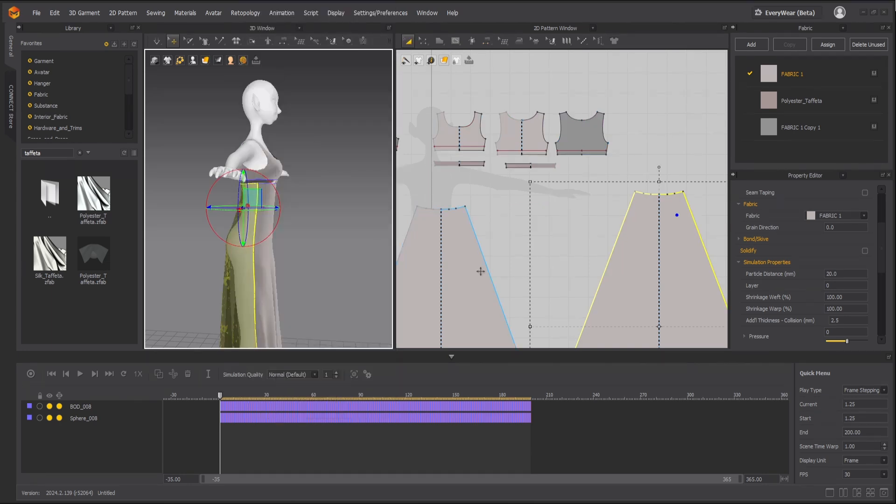
# - Select the front and back skirt patterns together and stretch them slightly wider with the transform box
pyautogui.scroll(-2, 504, 266)
pyautogui.moveTo(483, 276); pyautogui.dragTo(491, 205, button='middle')
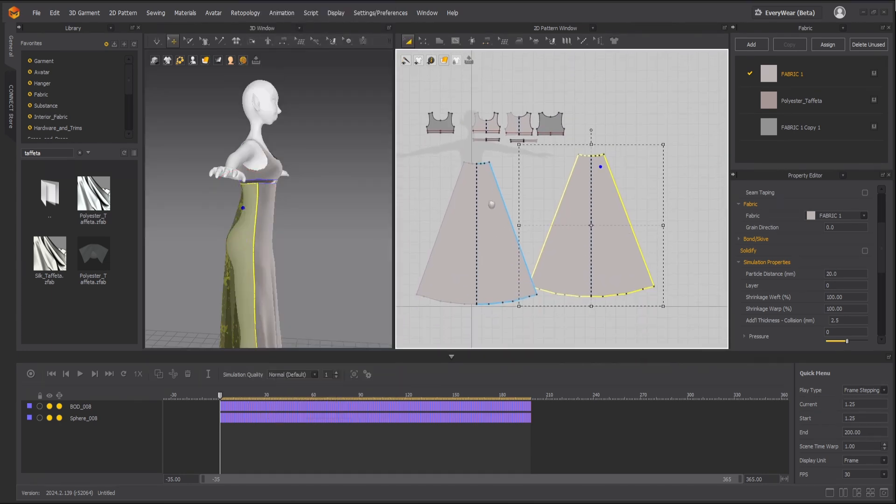
pyautogui.press('z')
pyautogui.scroll(4, 458, 215)
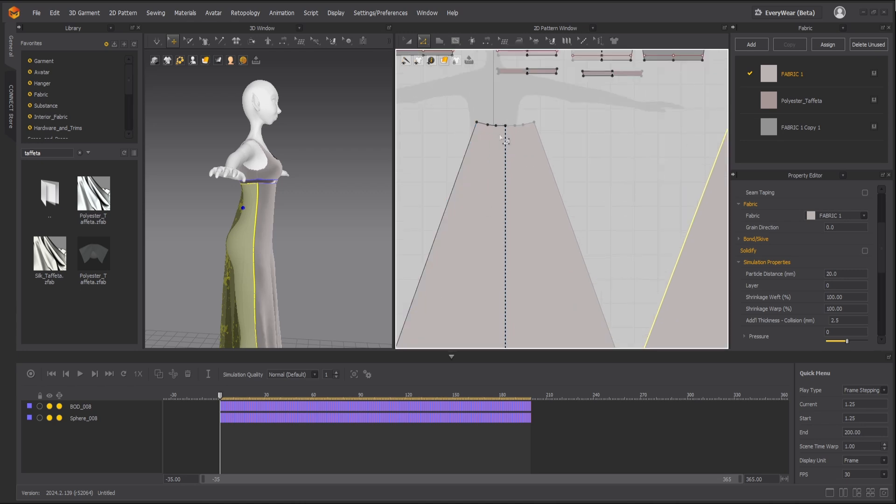
pyautogui.scroll(-3, 500, 126)
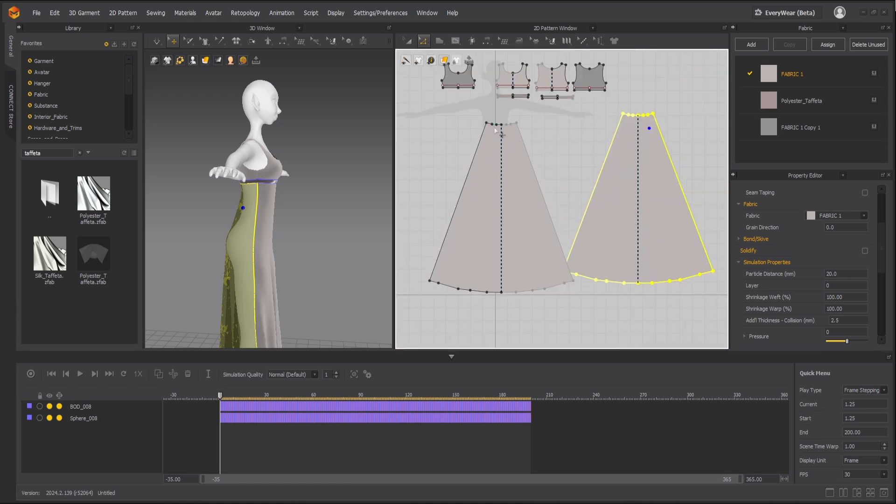
pyautogui.press('a')
pyautogui.click(489, 160)
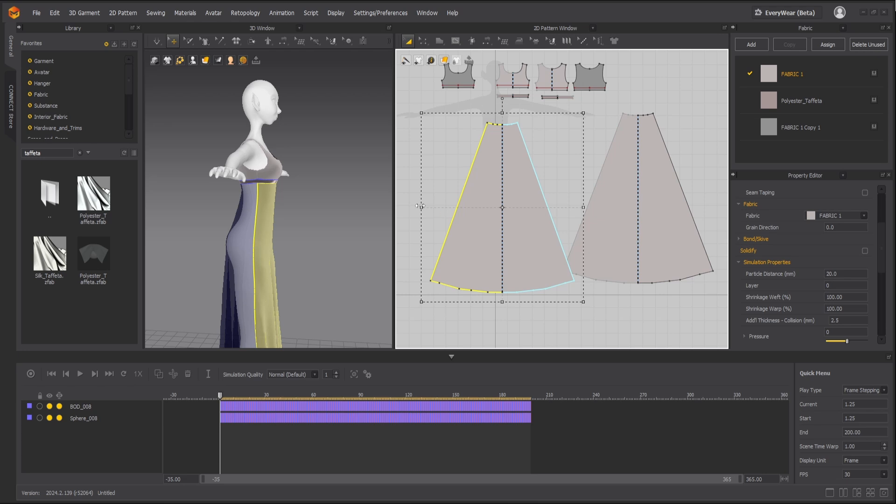
pyautogui.keyDown('shift'); pyautogui.click(607, 195); pyautogui.keyUp('shift')
pyautogui.scroll(-2, 437, 212)
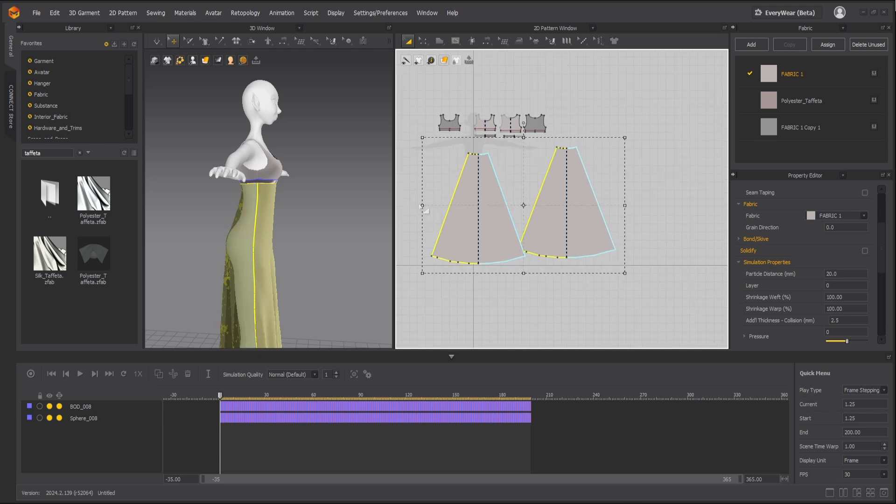
pyautogui.moveTo(421, 204); pyautogui.dragTo(410, 204)
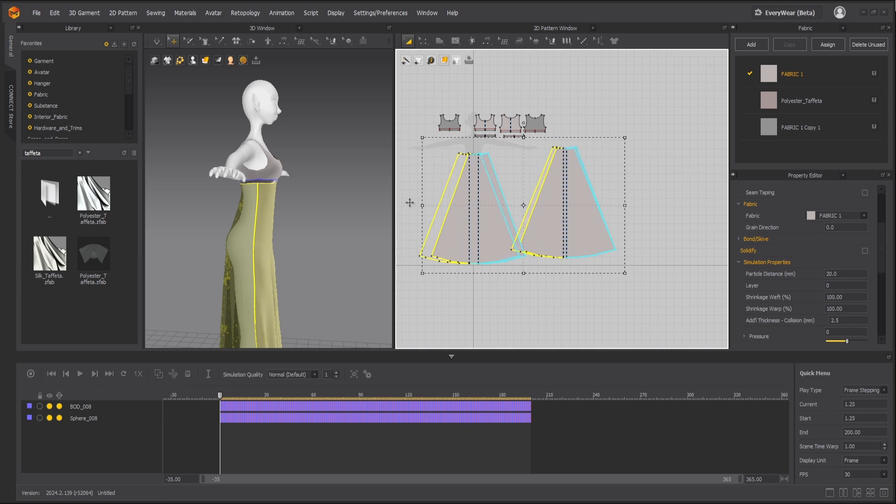
pyautogui.moveTo(410, 203); pyautogui.dragTo(410, 203)
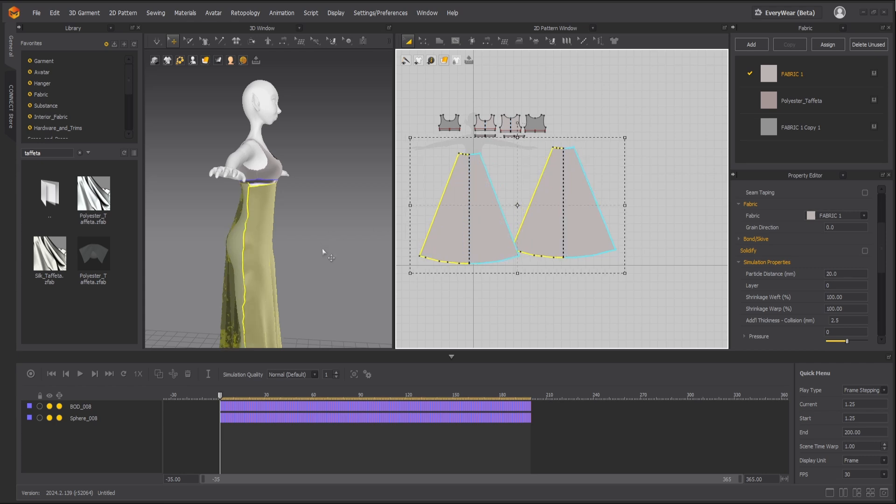
# - Move the front skirt panel out in front of the avatar, simulate, and pull the skirt to test its waist fit
pyautogui.click(289, 229)
pyautogui.click(283, 222)
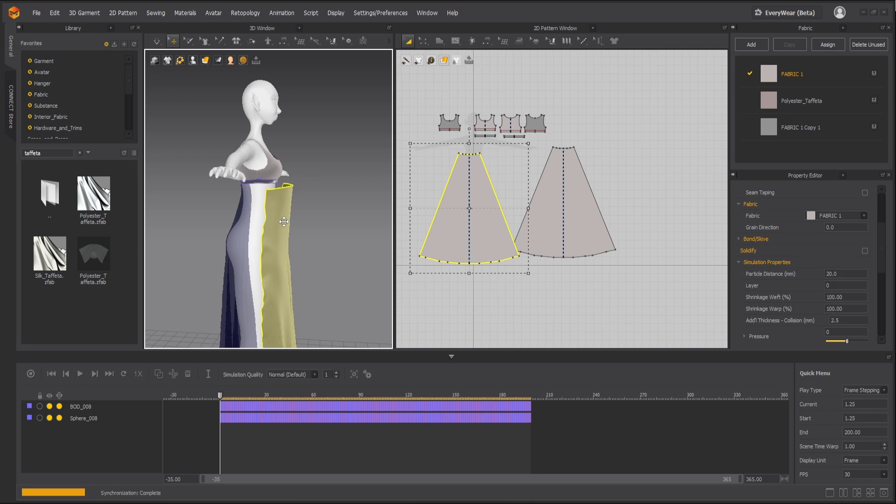
pyautogui.press('space')
pyautogui.press('space')
pyautogui.moveTo(288, 225); pyautogui.dragTo(203, 218, button='right')
pyautogui.scroll(6, 279, 213)
pyautogui.press('space')
pyautogui.moveTo(245, 240); pyautogui.dragTo(226, 270)
pyautogui.press('space')
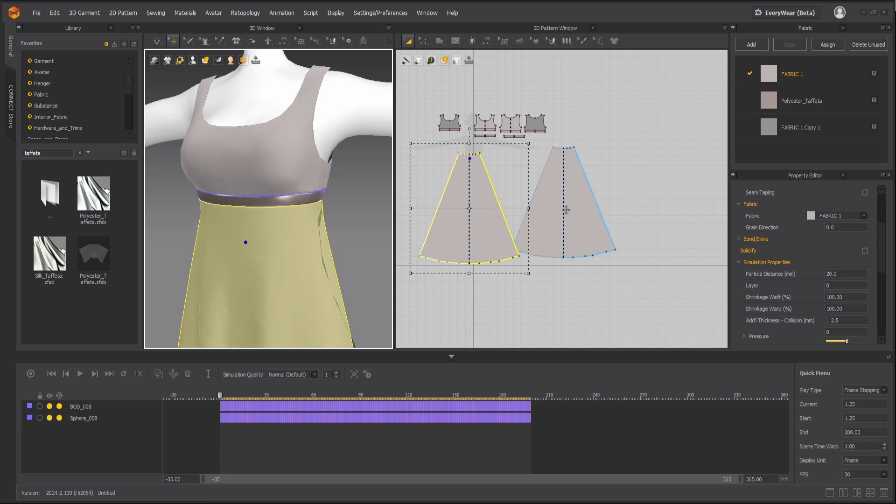
# - Stretch both skirt patterns a little wider on the opposite side, simulate, and tug the front skirt
pyautogui.keyDown('shift'); pyautogui.click(566, 210); pyautogui.keyUp('shift')
pyautogui.moveTo(629, 211); pyautogui.dragTo(638, 205)
pyautogui.press('space')
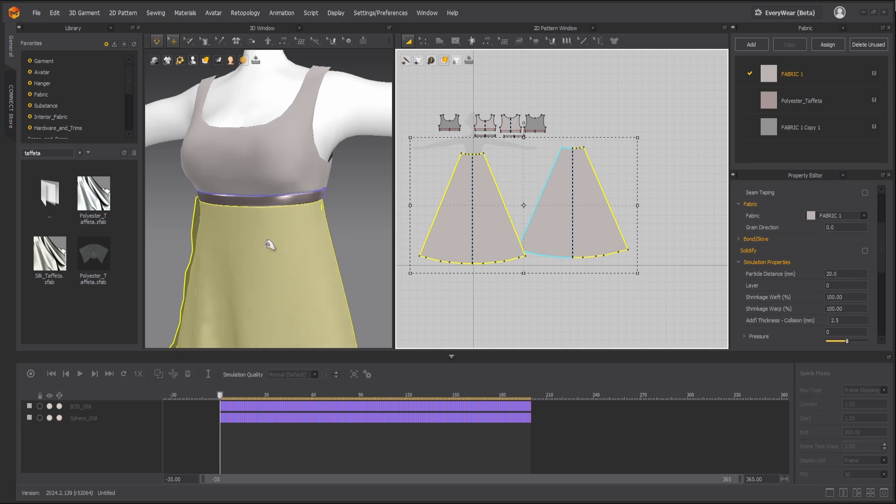
pyautogui.moveTo(240, 247); pyautogui.dragTo(229, 267)
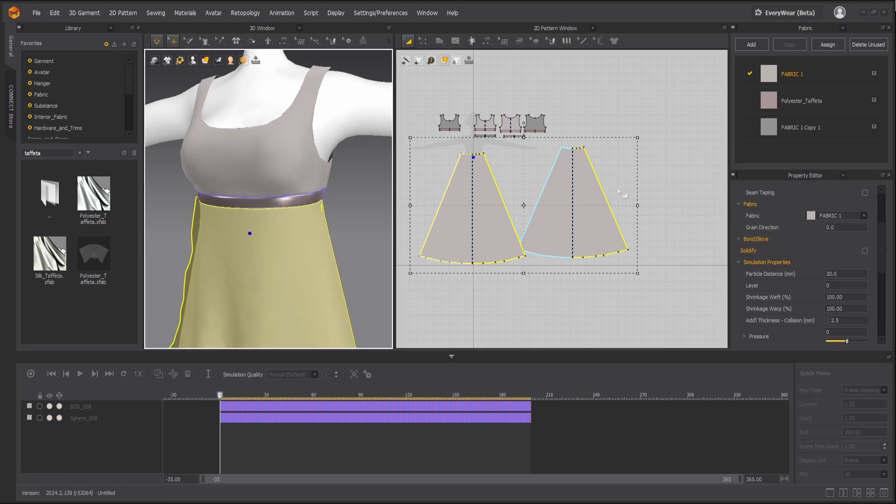
pyautogui.press('space')
# - Widen both skirt patterns much further, simulate, and check the drape from the front and side
pyautogui.moveTo(638, 205); pyautogui.dragTo(670, 204)
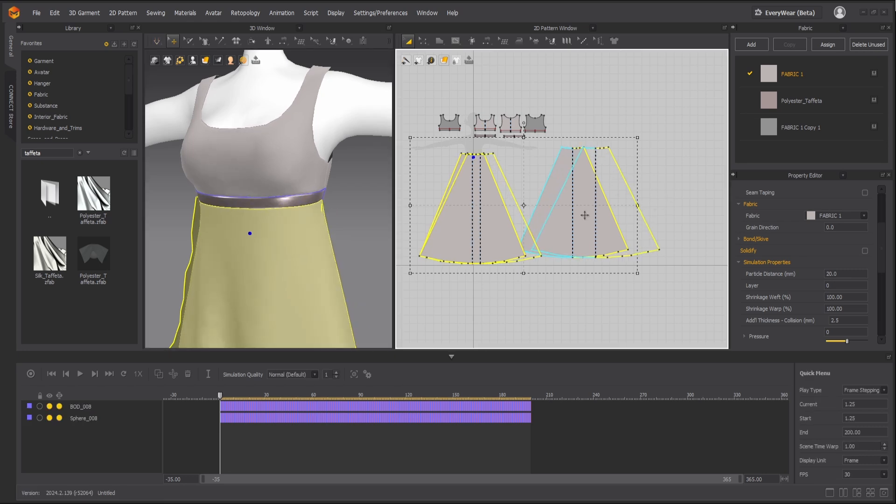
pyautogui.press('space')
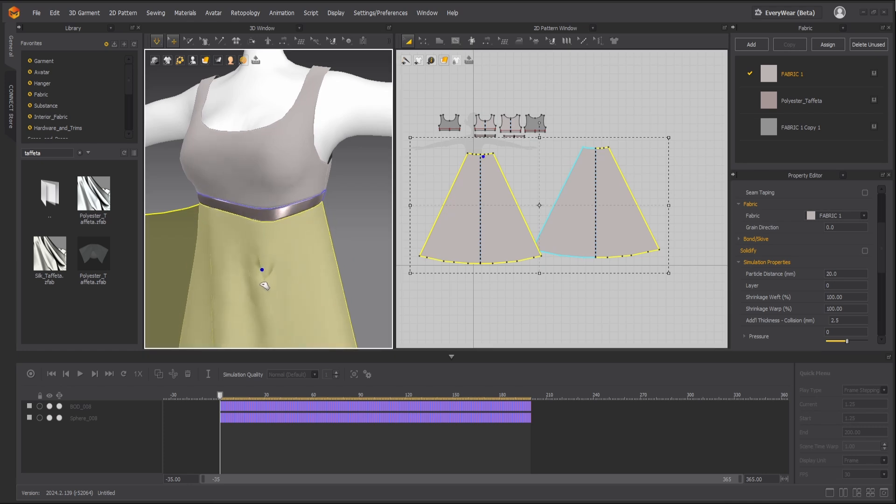
pyautogui.scroll(-3, 260, 256)
pyautogui.scroll(-6, 237, 247)
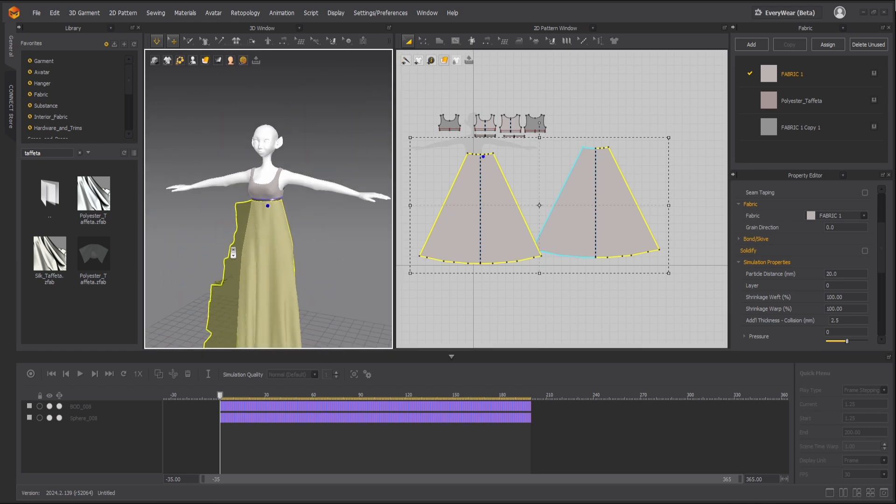
pyautogui.scroll(8, 235, 254)
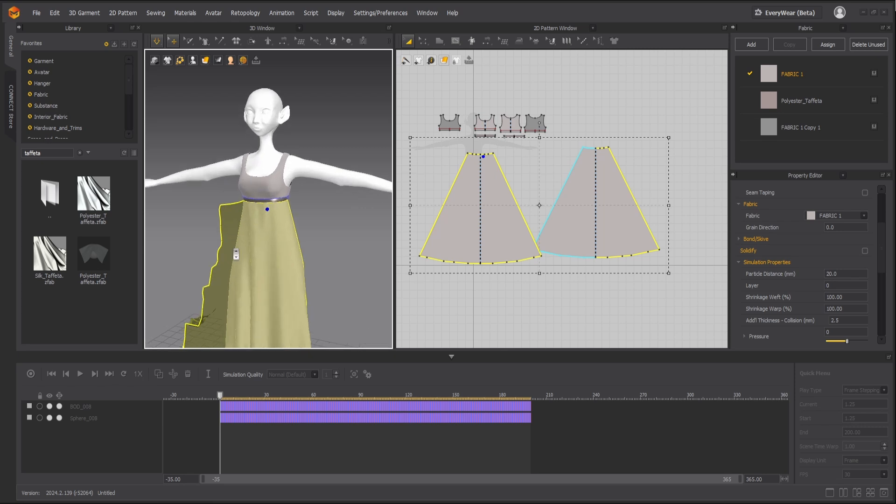
pyautogui.moveTo(236, 254); pyautogui.dragTo(304, 252, button='right')
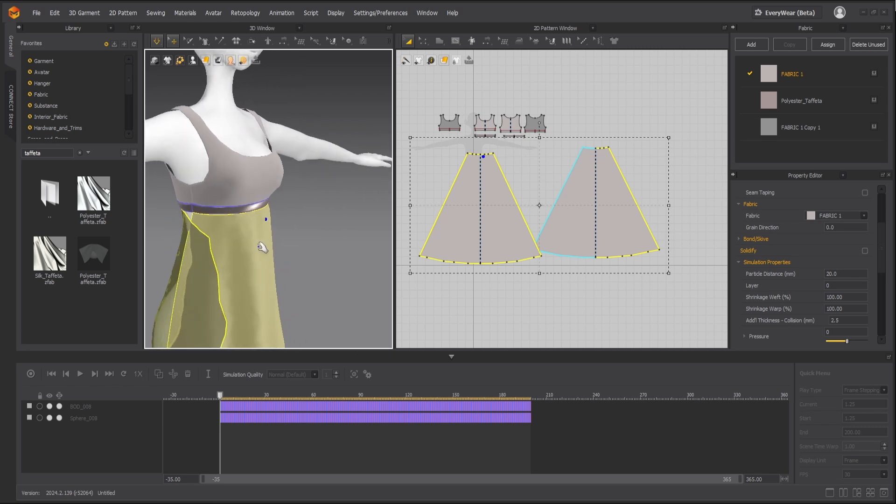
pyautogui.press('space')
# - Spread the outer waist points of the front skirt pattern outward symmetrically and simulate to settle the waistline
pyautogui.scroll(2, 519, 176)
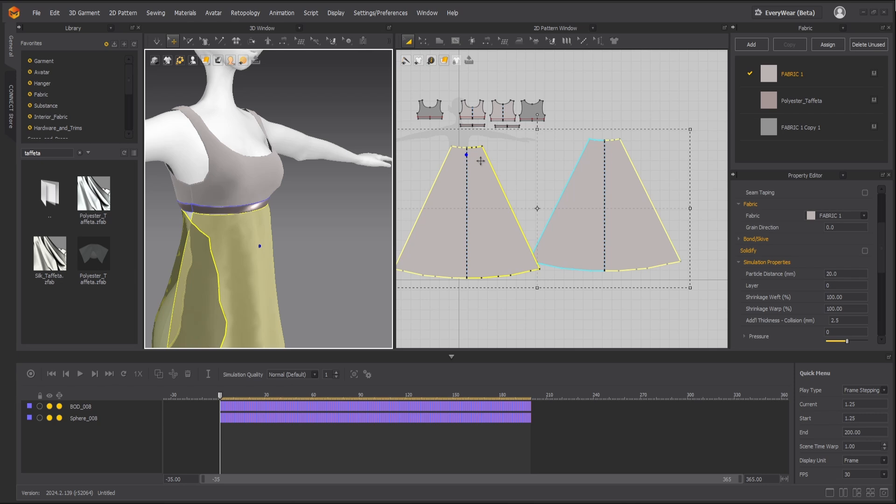
pyautogui.scroll(3, 482, 163)
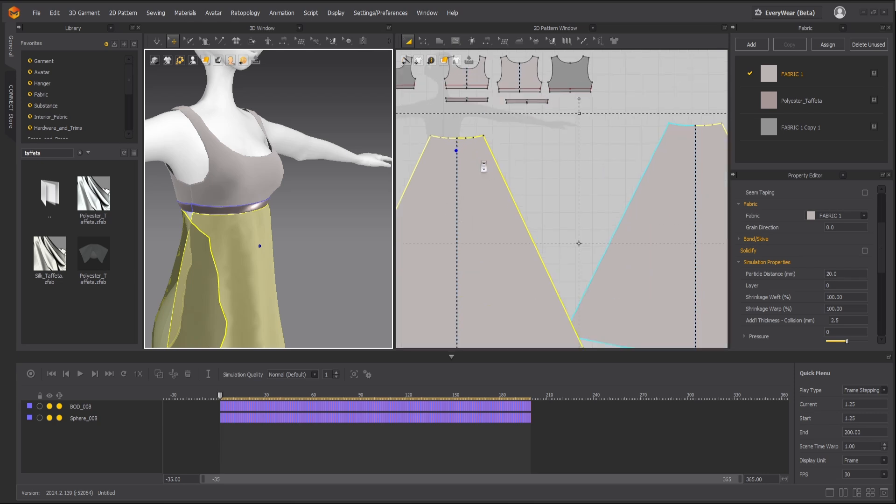
pyautogui.scroll(3, 483, 167)
pyautogui.press('z')
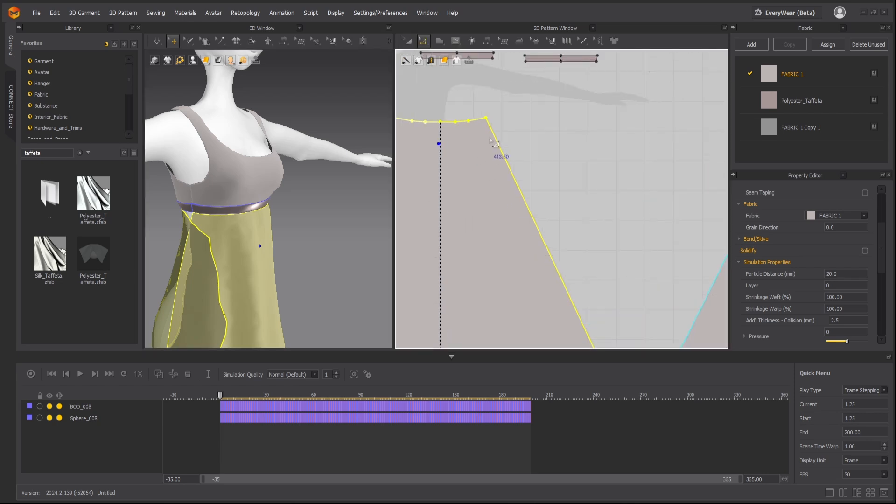
pyautogui.moveTo(451, 114); pyautogui.dragTo(464, 131)
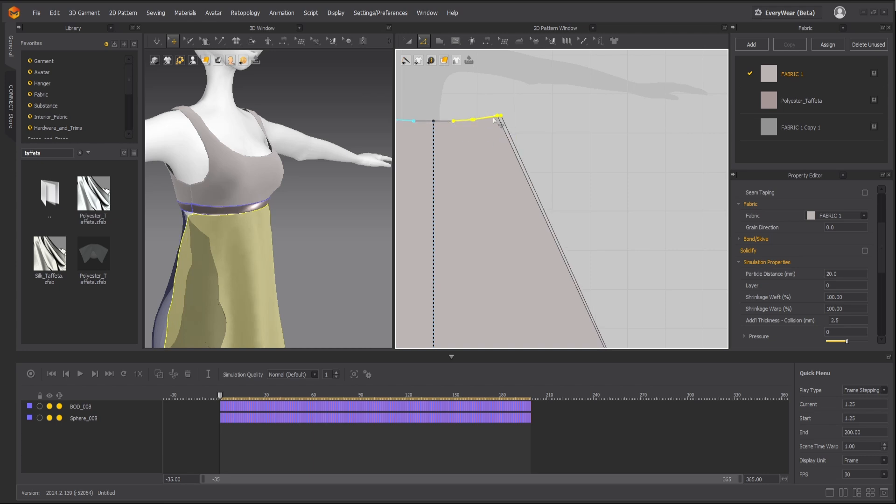
pyautogui.click(535, 144)
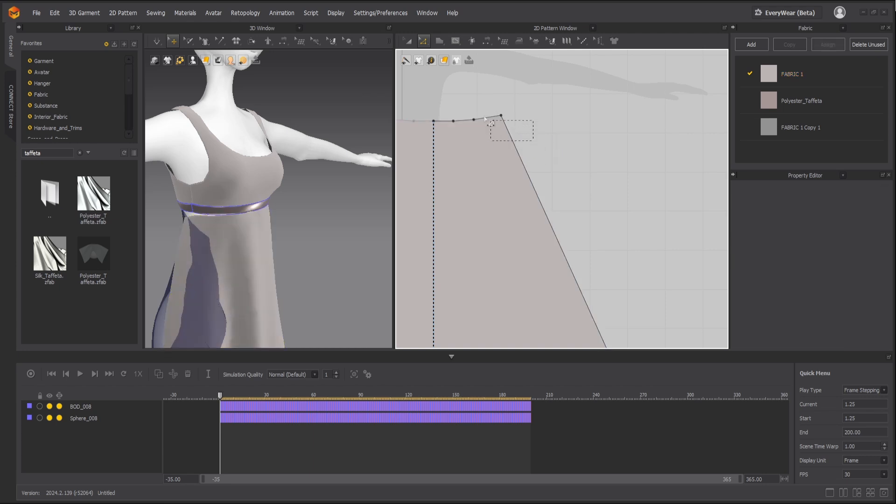
pyautogui.moveTo(467, 112); pyautogui.dragTo(465, 111)
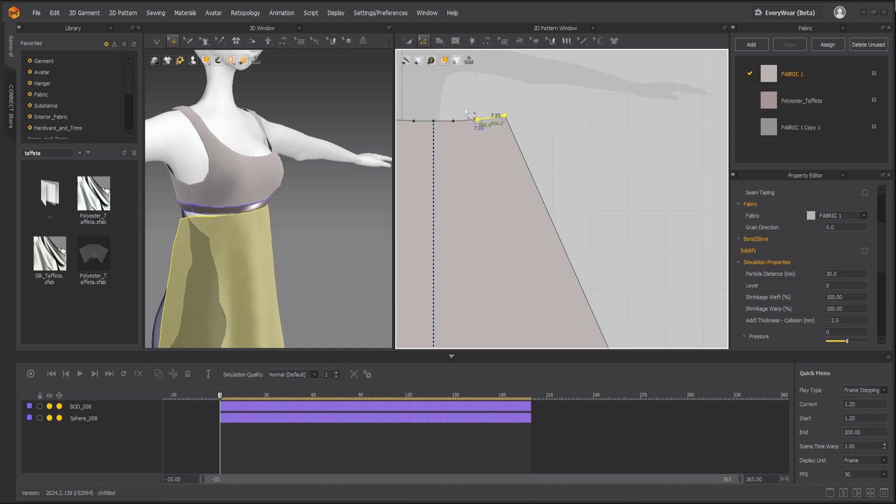
pyautogui.scroll(-5, 465, 111)
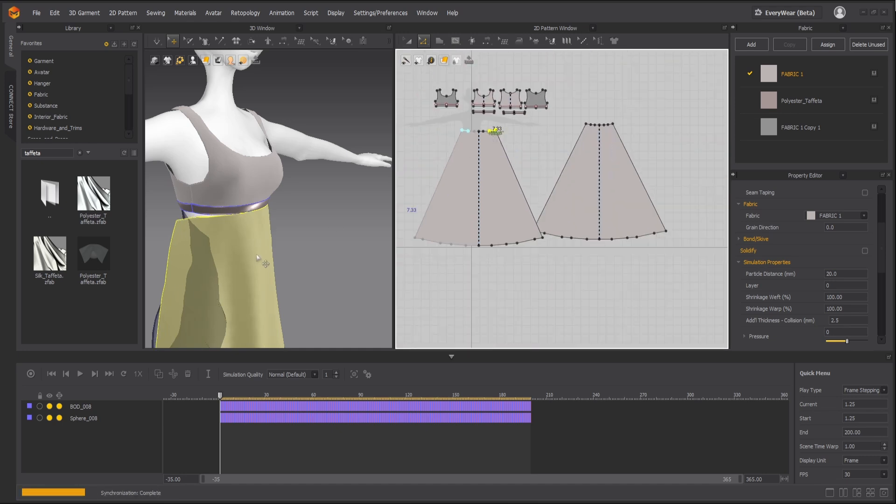
pyautogui.press('space')
pyautogui.click(259, 238)
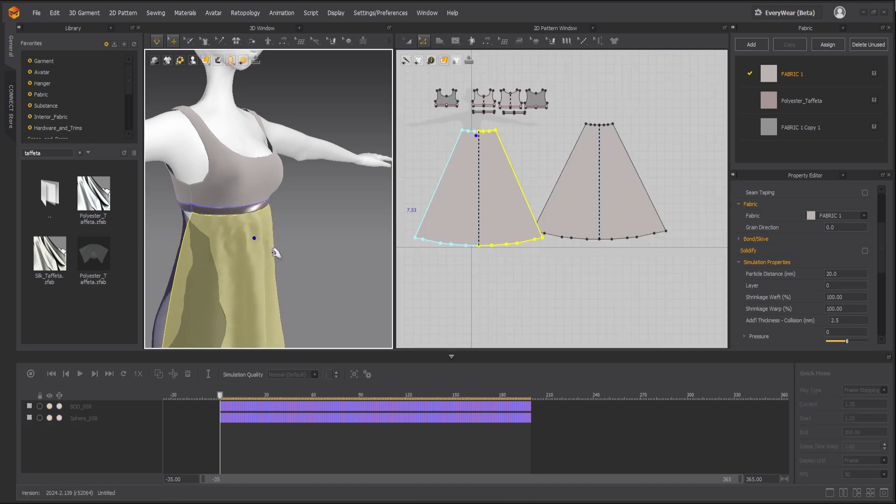
# - Move the deactivated back skirt panel backward, clear of the avatar's body
pyautogui.scroll(-4, 275, 247)
pyautogui.moveTo(279, 252); pyautogui.dragTo(237, 250, button='right')
pyautogui.moveTo(220, 264); pyautogui.dragTo(176, 258)
# - Reactivate the back skirt panel and deactivate the front skirt panel, including its pattern and sewing
pyautogui.rightClick(183, 259)
pyautogui.click(209, 66)
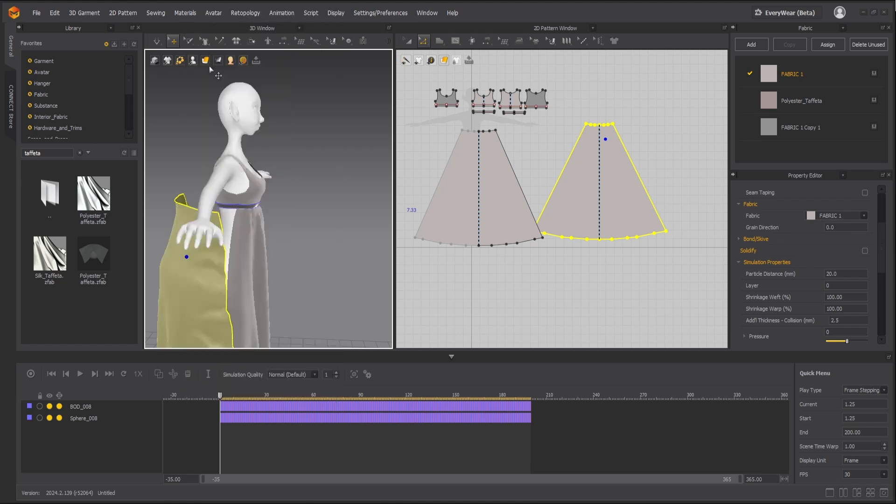
pyautogui.rightClick(257, 238)
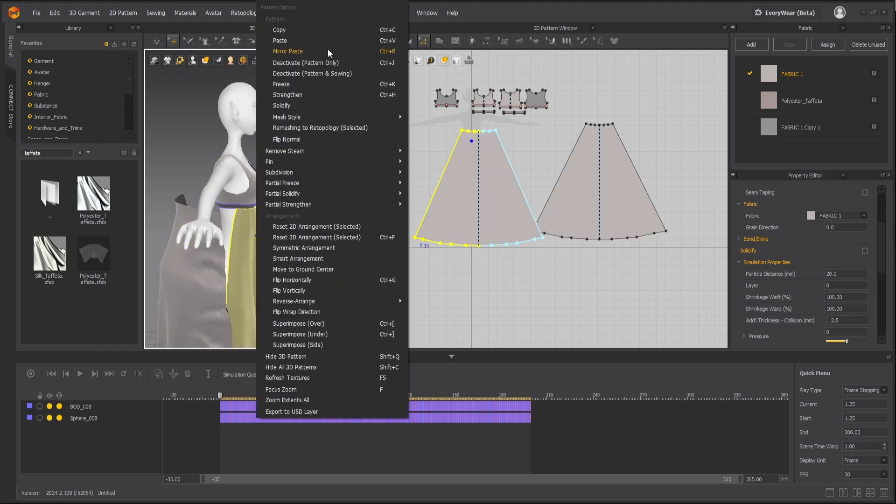
pyautogui.click(297, 74)
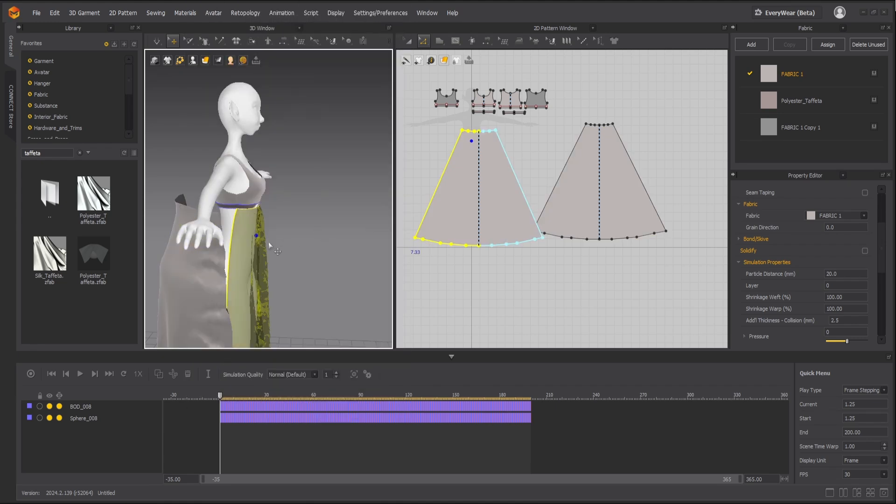
# - Spread the outer waist points of the back skirt pattern outward symmetrically and simulate to settle the back waistline
pyautogui.scroll(3, 659, 125)
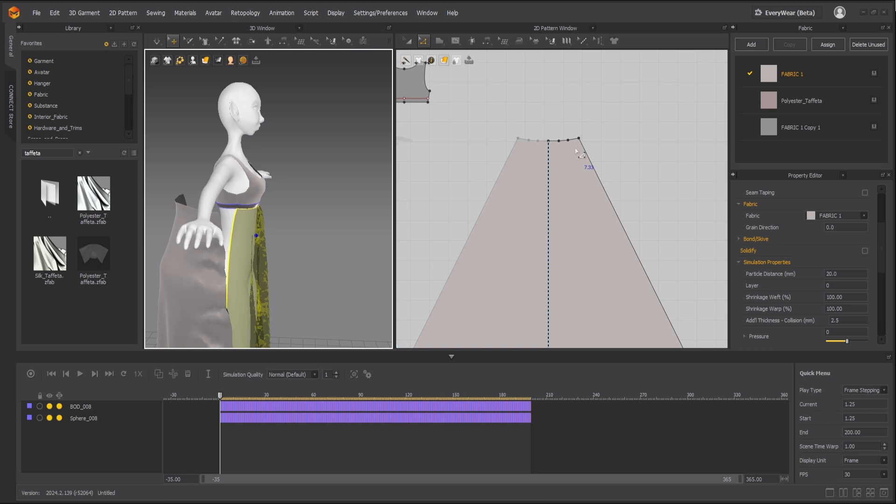
pyautogui.moveTo(596, 154); pyautogui.dragTo(553, 129)
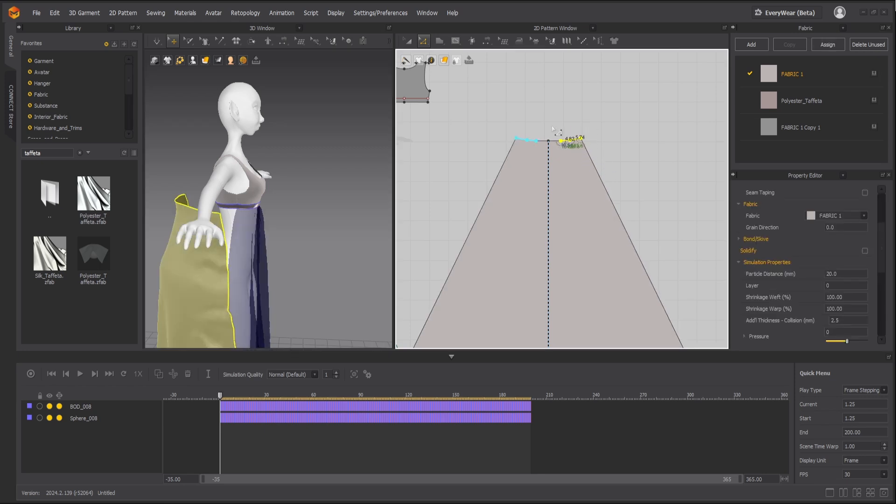
pyautogui.click(607, 163)
pyautogui.moveTo(571, 133); pyautogui.dragTo(569, 126)
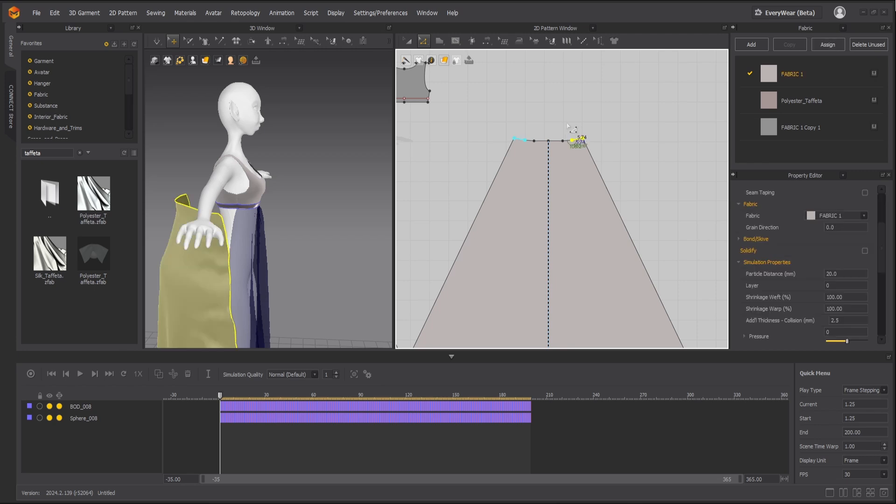
pyautogui.rightClick(504, 194)
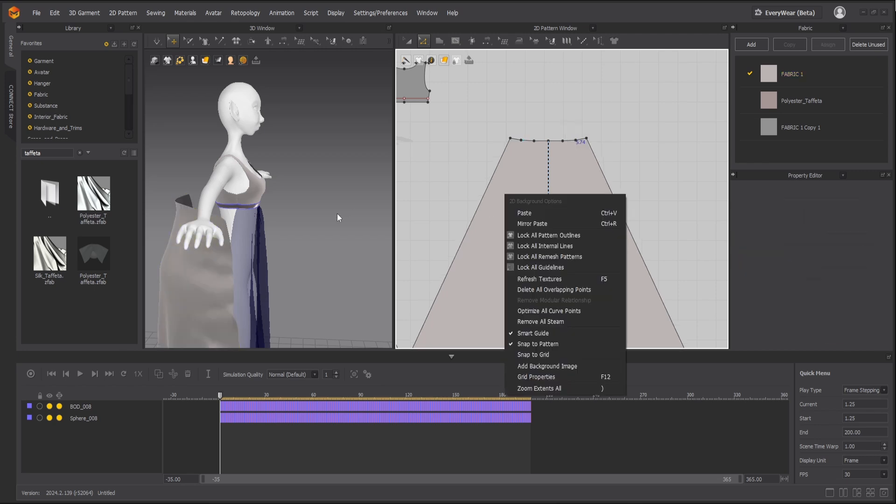
pyautogui.press('space')
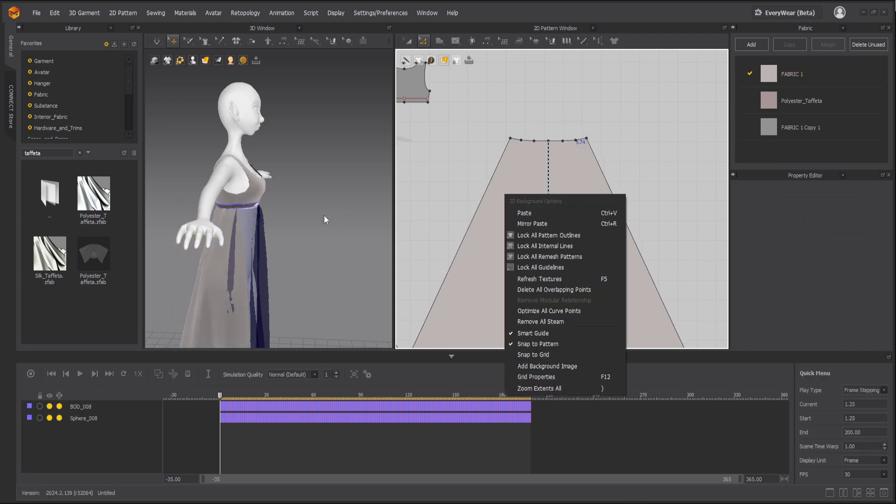
pyautogui.click(319, 216)
# - Pull the back skirt panel away from the legs, reactivate the front skirt panel, and resume the simulation
pyautogui.moveTo(319, 215); pyautogui.dragTo(251, 261, button='right')
pyautogui.moveTo(233, 283); pyautogui.dragTo(195, 274)
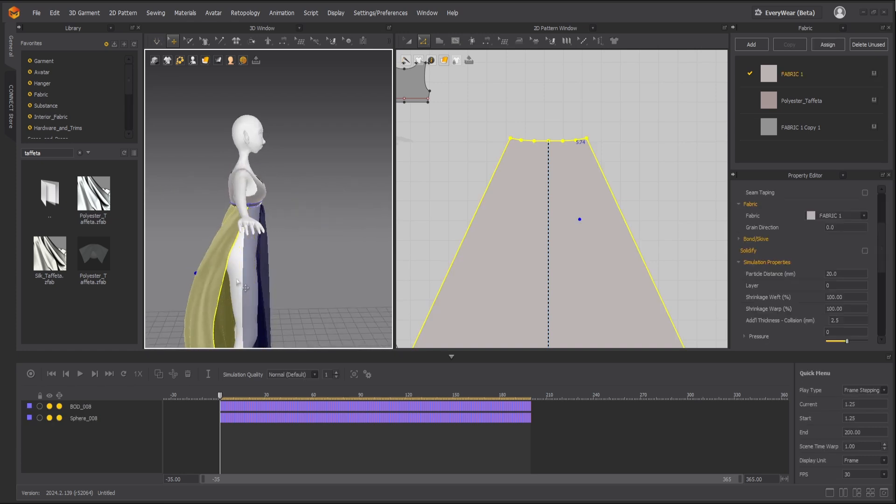
pyautogui.rightClick(260, 267)
pyautogui.click(289, 64)
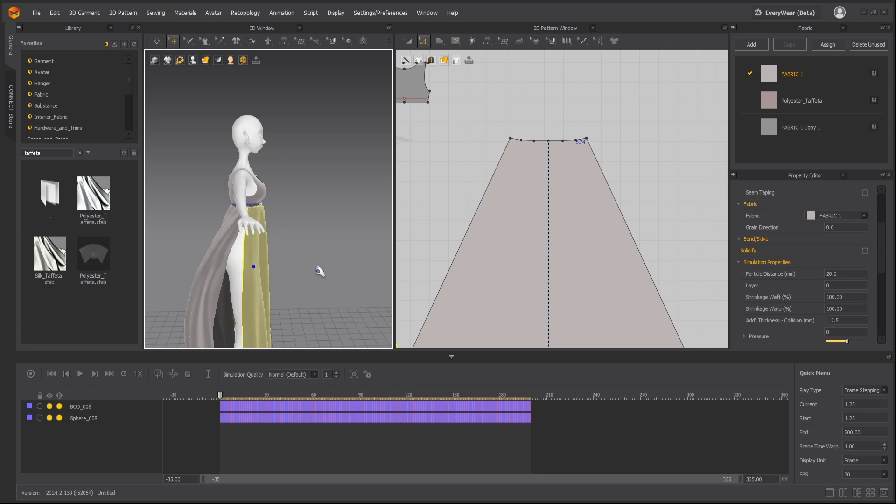
pyautogui.press('space')
pyautogui.scroll(-2, 318, 265)
pyautogui.moveTo(290, 270); pyautogui.dragTo(267, 275, button='right')
pyautogui.moveTo(267, 275); pyautogui.dragTo(271, 216, button='middle')
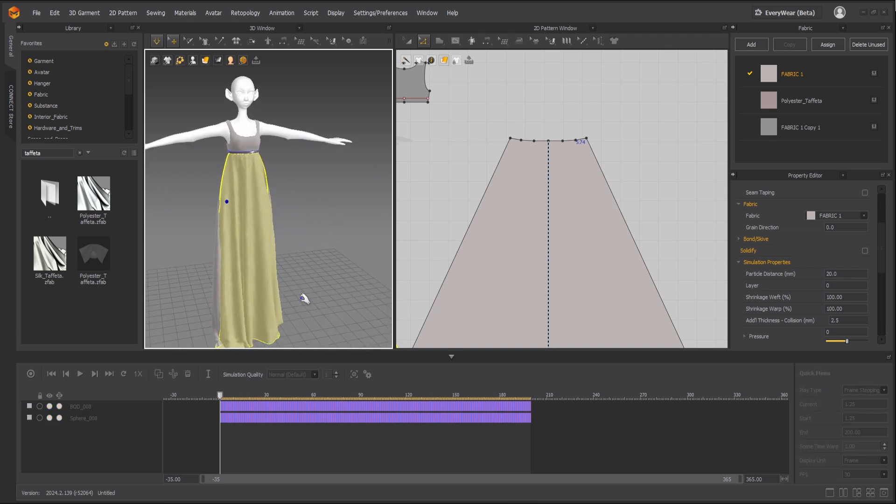
# - Pull the front and back skirt hems outward during simulation so the folds drape evenly around the avatar
pyautogui.scroll(-2, 313, 274)
pyautogui.moveTo(307, 274); pyautogui.dragTo(236, 277, button='right')
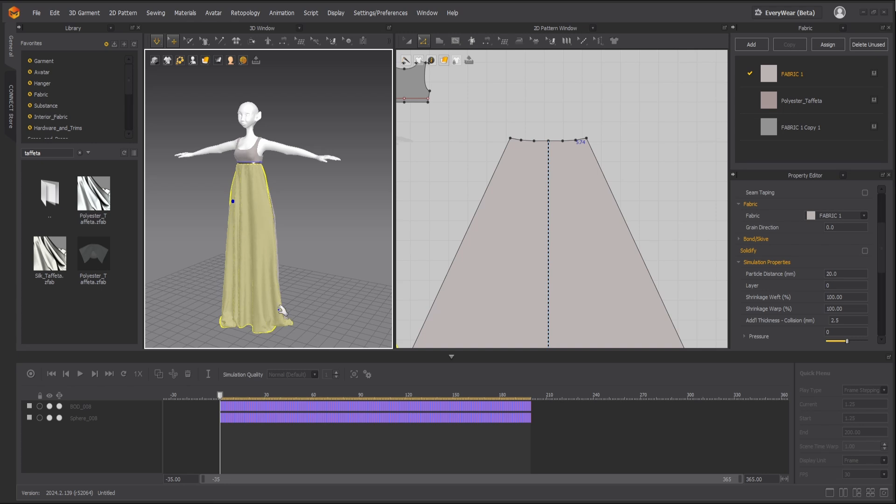
pyautogui.moveTo(320, 301); pyautogui.dragTo(284, 301, button='right')
pyautogui.moveTo(280, 320); pyautogui.dragTo(235, 323)
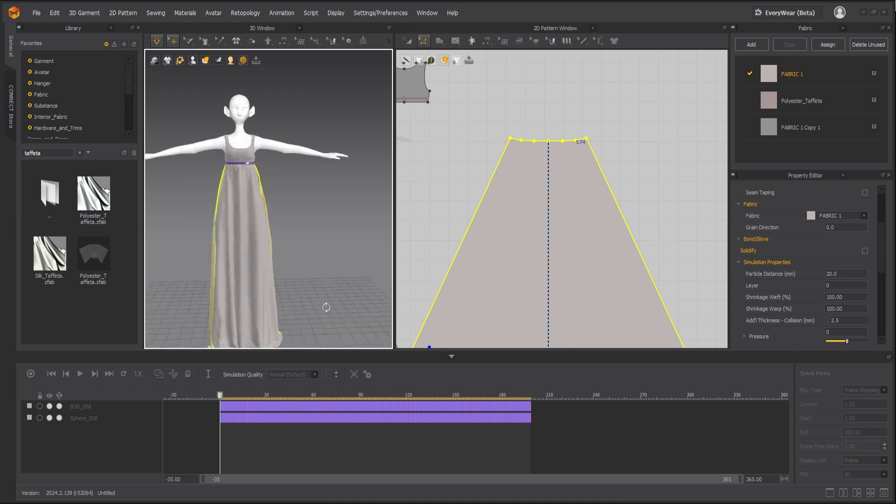
pyautogui.scroll(3, 306, 282)
pyautogui.moveTo(266, 267); pyautogui.dragTo(338, 252)
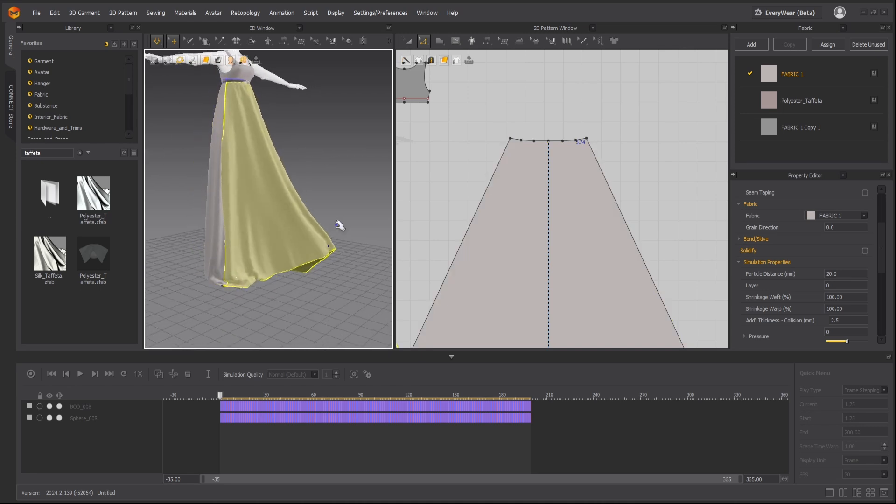
pyautogui.scroll(-3, 326, 202)
pyautogui.moveTo(270, 259); pyautogui.dragTo(270, 282, button='middle')
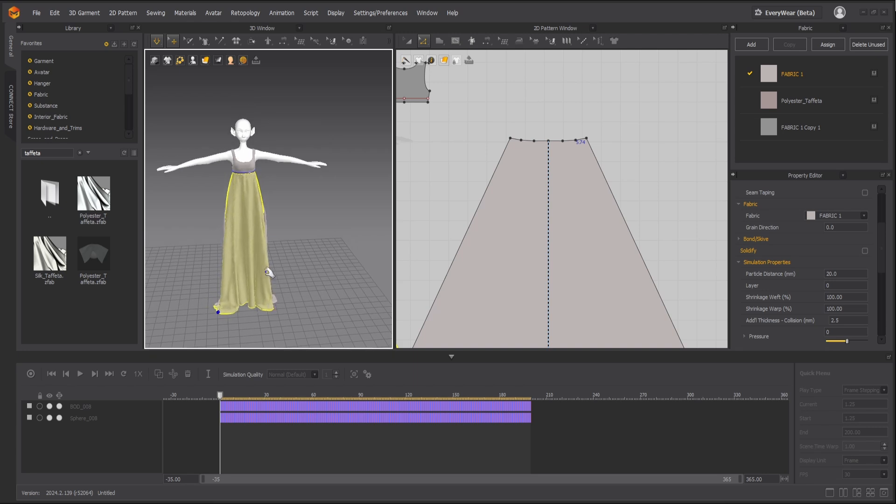
pyautogui.moveTo(270, 273); pyautogui.dragTo(290, 295, button='right')
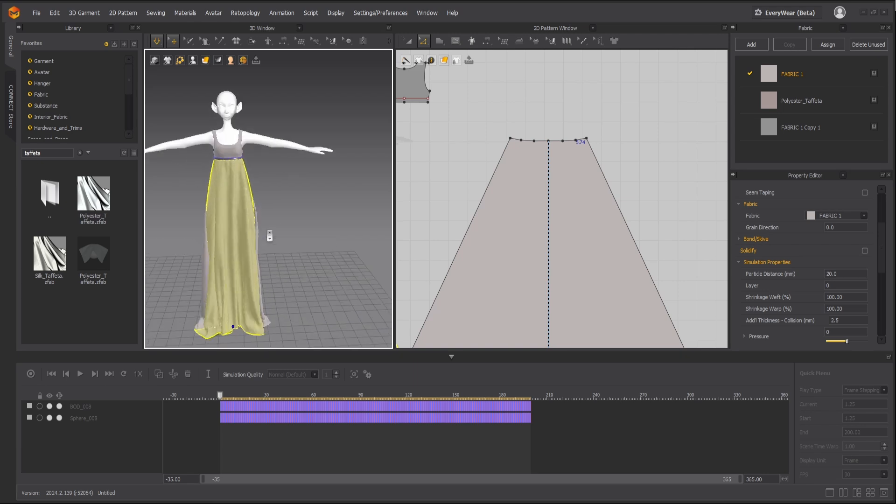
# - Draw a narrow vertical rectangle pattern about 3.6 cm wide in the gap beneath the bodice patterns
pyautogui.moveTo(270, 236); pyautogui.dragTo(317, 285, button='middle')
pyautogui.scroll(5, 300, 244)
pyautogui.scroll(-3, 290, 238)
pyautogui.moveTo(280, 238); pyautogui.dragTo(327, 229, button='right')
pyautogui.scroll(-5, 486, 163)
pyautogui.scroll(3, 504, 198)
pyautogui.moveTo(411, 193)
pyautogui.mouseDown(button='middle')
pyautogui.moveTo(525, 194)
pyautogui.moveTo(504, 247)
pyautogui.mouseUp(button='middle')
pyautogui.click(440, 42)
pyautogui.click(466, 74)
pyautogui.scroll(3, 539, 158)
pyautogui.moveTo(515, 142); pyautogui.dragTo(521, 167)
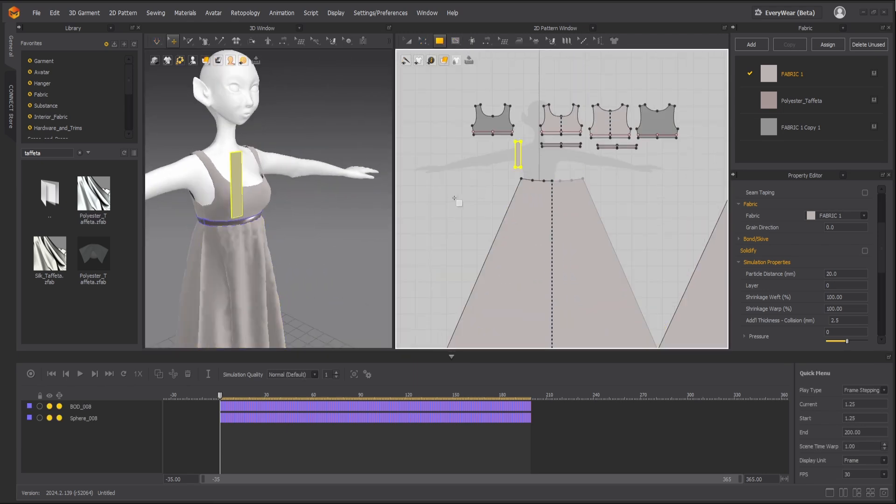
# - Move and rotate the new rectangular strip so it crosses the avatar's right shoulder strap
pyautogui.click(238, 169)
pyautogui.moveTo(285, 205); pyautogui.dragTo(308, 208, button='right')
pyautogui.moveTo(261, 196); pyautogui.dragTo(340, 212, button='middle')
pyautogui.moveTo(343, 179); pyautogui.dragTo(274, 188)
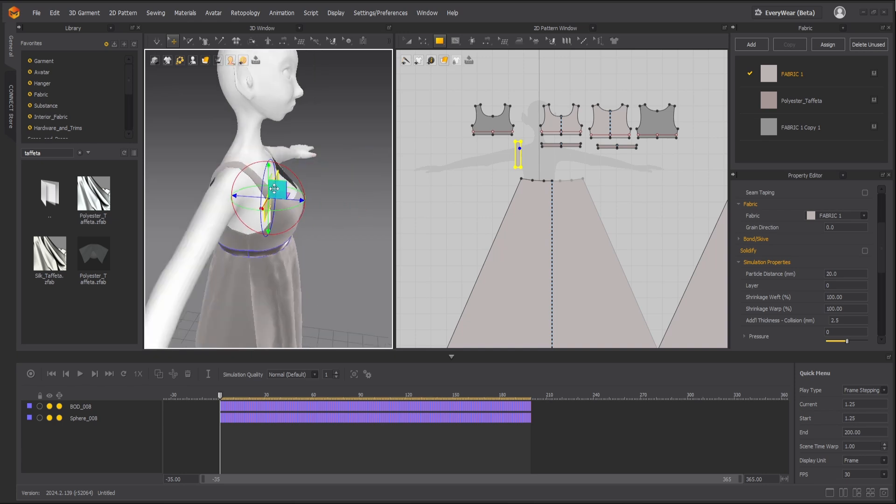
pyautogui.moveTo(274, 188); pyautogui.dragTo(332, 151, button='right')
pyautogui.scroll(5, 300, 152)
pyautogui.moveTo(300, 152); pyautogui.dragTo(182, 200, button='middle')
pyautogui.moveTo(182, 200)
pyautogui.mouseDown(button='right')
pyautogui.moveTo(216, 227)
pyautogui.moveTo(180, 186)
pyautogui.mouseUp(button='right')
pyautogui.moveTo(230, 208); pyautogui.dragTo(251, 213)
pyautogui.moveTo(251, 213); pyautogui.dragTo(285, 233, button='right')
pyautogui.moveTo(249, 210); pyautogui.dragTo(237, 201)
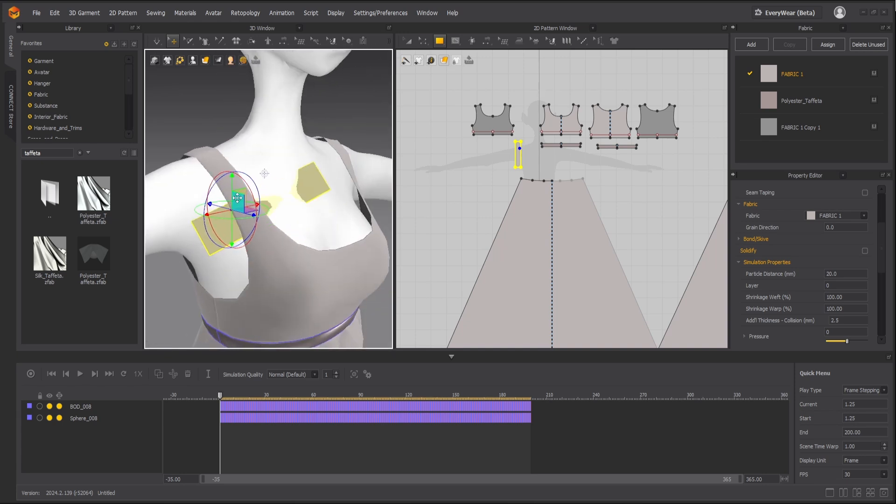
pyautogui.moveTo(237, 201); pyautogui.dragTo(319, 199, button='right')
# - Select all garment pieces and freeze them, keeping the bodice and skirt still
pyautogui.click(338, 296)
pyautogui.scroll(-5, 338, 294)
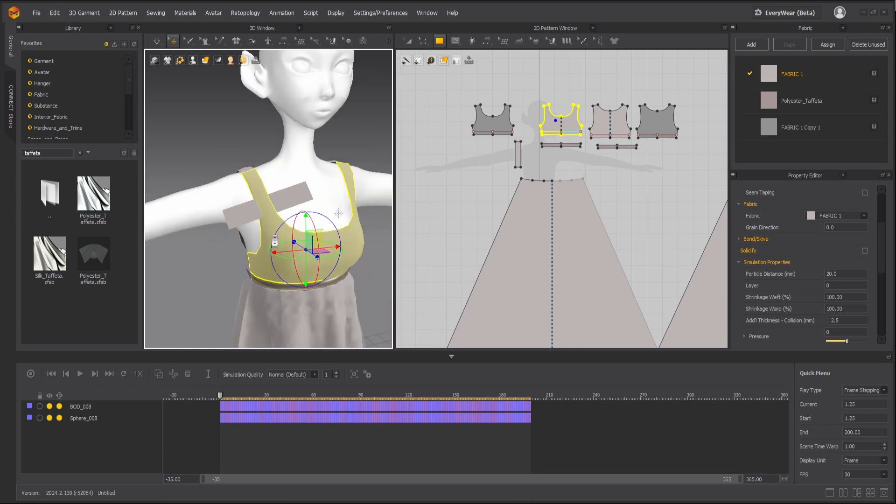
pyautogui.hotkey('ctrl', 'a')
pyautogui.click(567, 164)
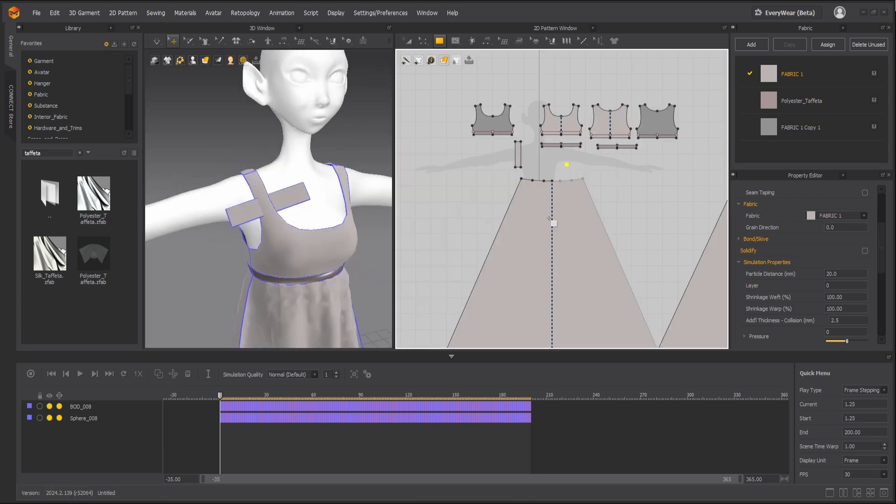
# - Set the layer of both underbust bands to 2
pyautogui.click(572, 146)
pyautogui.keyDown('shift'); pyautogui.click(615, 147); pyautogui.keyUp('shift')
pyautogui.doubleClick(828, 284)
pyautogui.write('2')
# - Duplicate the strap strip with the copy in front, and draw two internal lines across the middle of the original
pyautogui.click(274, 195)
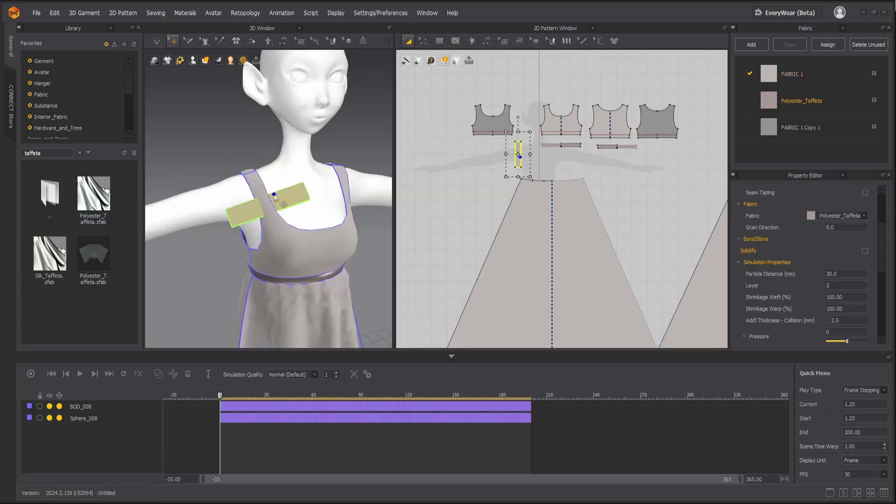
pyautogui.moveTo(280, 216); pyautogui.dragTo(299, 218, button='right')
pyautogui.scroll(4, 308, 215)
pyautogui.moveTo(283, 219); pyautogui.dragTo(326, 216)
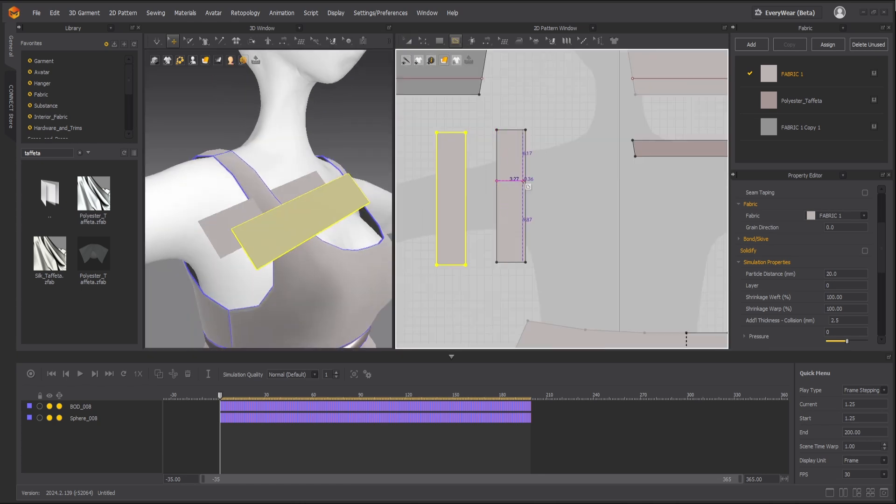
pyautogui.click(525, 181)
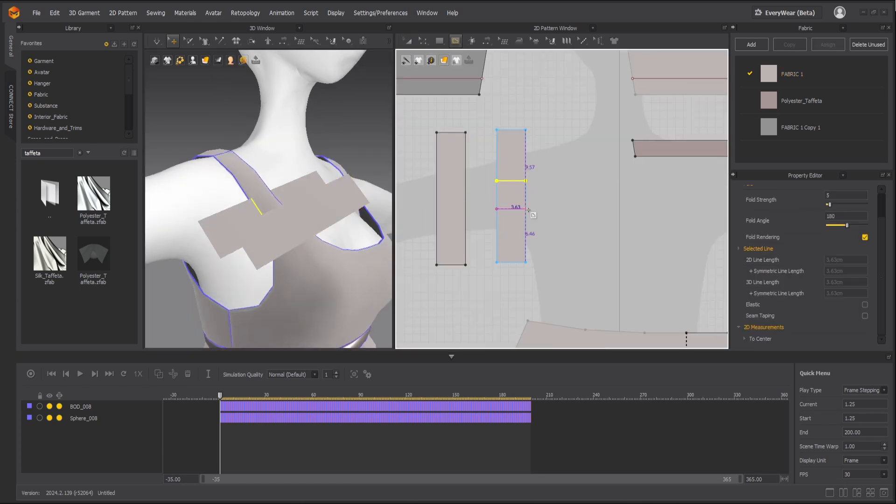
pyautogui.press('a')
# - Copy the lined strip beside the original and delete the earlier unlined copy
pyautogui.click(513, 194)
pyautogui.hotkey('ctrl', 'c')
pyautogui.hotkey('ctrl', 'v')
pyautogui.click(547, 194)
pyautogui.click(325, 205)
pyautogui.press('Delete')
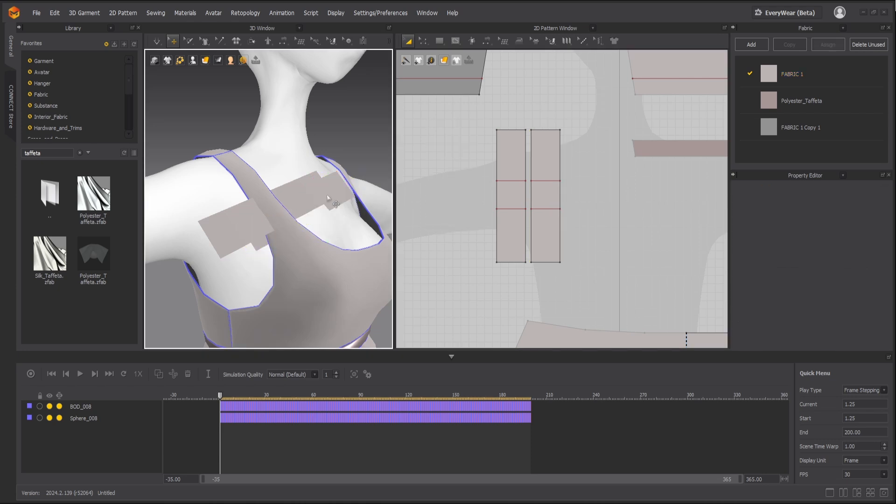
# - Move the copied strip forward of the bodice and cut it into three pieces along its two internal lines
pyautogui.click(325, 201)
pyautogui.moveTo(325, 201); pyautogui.dragTo(364, 255, button='right')
pyautogui.moveTo(334, 264); pyautogui.dragTo(363, 276)
pyautogui.press('z')
pyautogui.click(546, 181)
pyautogui.rightClick(543, 182)
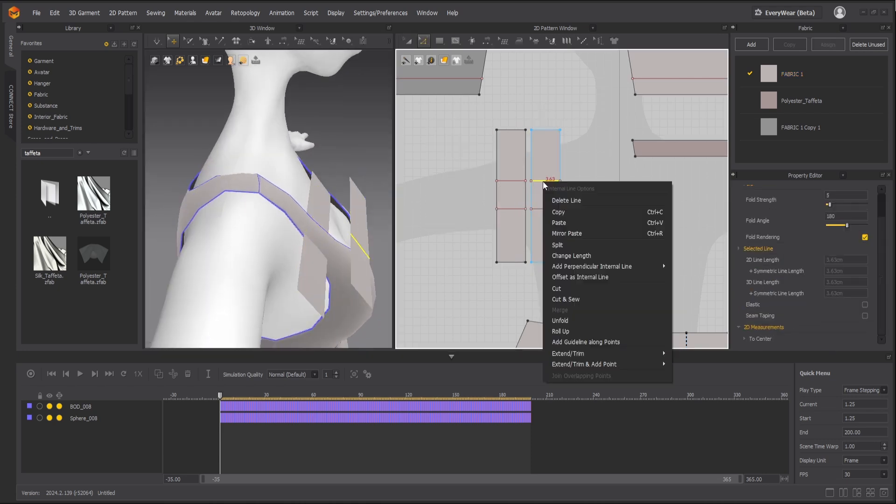
pyautogui.click(564, 299)
pyautogui.click(546, 215)
pyautogui.rightClick(548, 214)
pyautogui.click(578, 343)
# - Position the middle cut piece in front of the shoulder strap and sew its two opposite edges to the strip's internal lines
pyautogui.press('a')
pyautogui.click(549, 194)
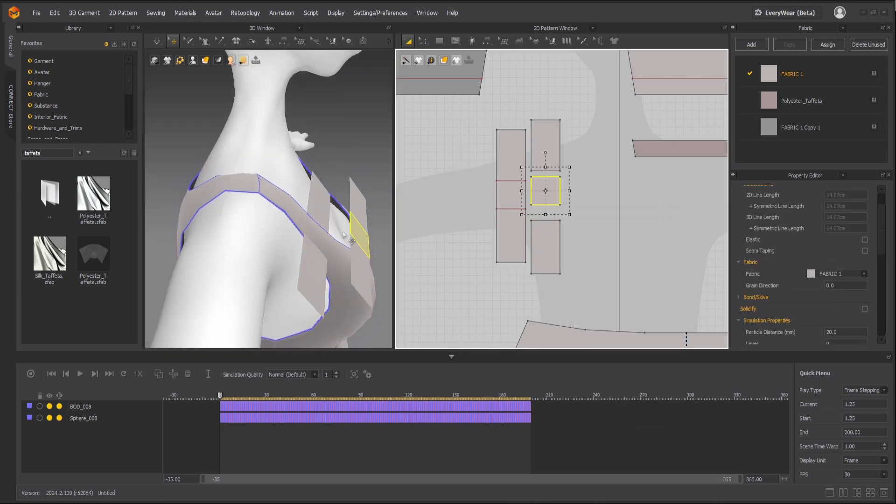
pyautogui.moveTo(377, 223); pyautogui.dragTo(350, 224, button='right')
pyautogui.moveTo(358, 225); pyautogui.dragTo(343, 221)
pyautogui.press('n')
pyautogui.click(525, 211)
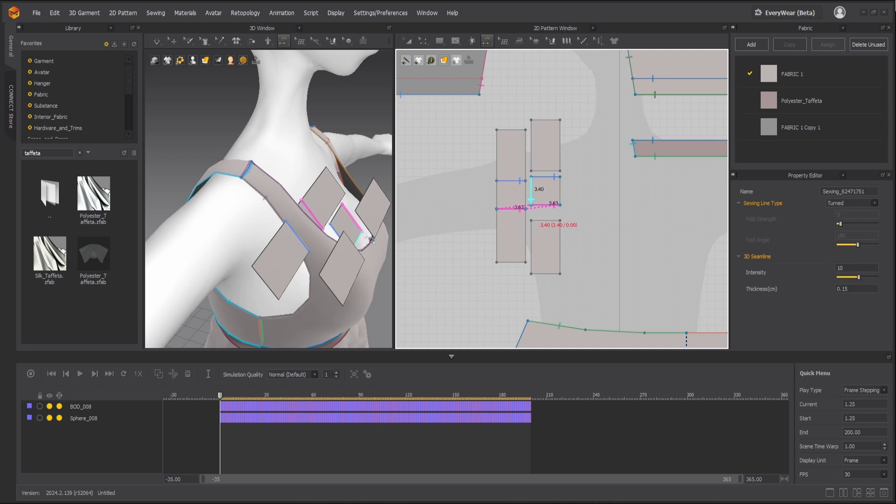
# - Simulate the sewn loop around the shoulder strap and move the two leftover end pieces aside
pyautogui.press('space')
pyautogui.moveTo(364, 233); pyautogui.dragTo(313, 225, button='right')
pyautogui.press('q')
pyautogui.click(318, 215)
pyautogui.moveTo(299, 220); pyautogui.dragTo(222, 244)
pyautogui.click(277, 276)
pyautogui.moveTo(276, 275); pyautogui.dragTo(250, 217, button='right')
pyautogui.moveTo(311, 221); pyautogui.dragTo(286, 182)
pyautogui.moveTo(286, 182); pyautogui.dragTo(313, 203, button='right')
# - Delete the two leftover end pieces of the cut strip and simulate to tighten the loop around the strap
pyautogui.click(287, 206)
pyautogui.press('Delete')
pyautogui.click(289, 304)
pyautogui.press('Delete')
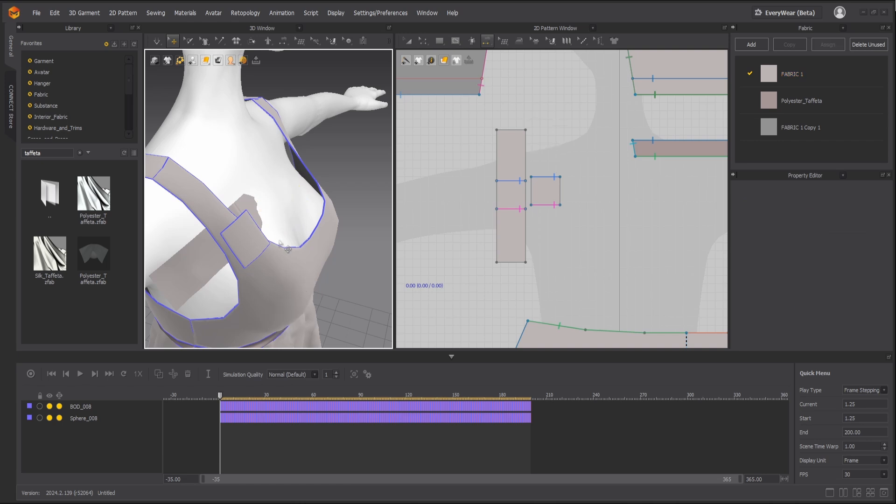
pyautogui.press('space')
pyautogui.click(196, 260)
pyautogui.moveTo(236, 247); pyautogui.dragTo(202, 229, button='right')
pyautogui.press('space')
# - Lengthen the strip at both ends to about 29.3 cm
pyautogui.press('n')
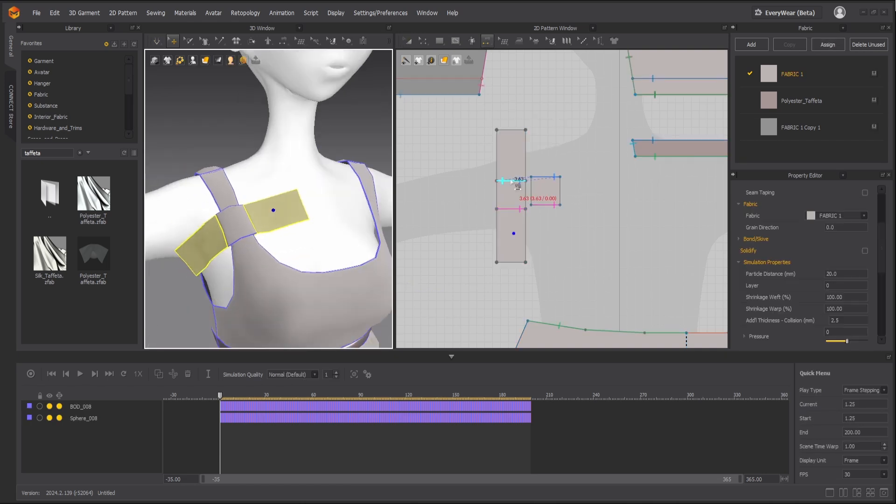
pyautogui.scroll(1, 514, 170)
pyautogui.press('z')
pyautogui.moveTo(514, 134); pyautogui.dragTo(516, 78)
pyautogui.scroll(-4, 523, 189)
pyautogui.moveTo(516, 251); pyautogui.dragTo(518, 294)
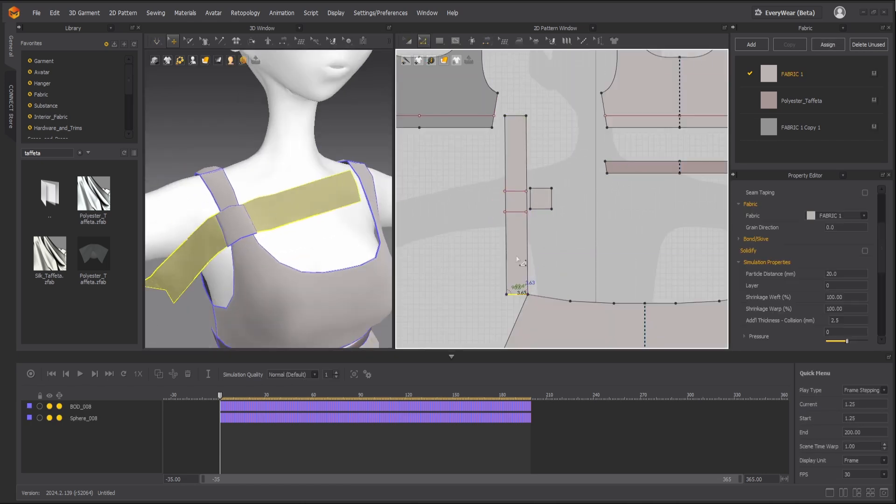
pyautogui.press('a')
pyautogui.moveTo(515, 172); pyautogui.dragTo(514, 170)
# - Sew the strip's lower end edge to its lower internal line
pyautogui.press('n')
pyautogui.click(511, 294)
pyautogui.click(511, 217)
# - Try simulating the strip with one end sewn while pulling its arm outward
pyautogui.press('space')
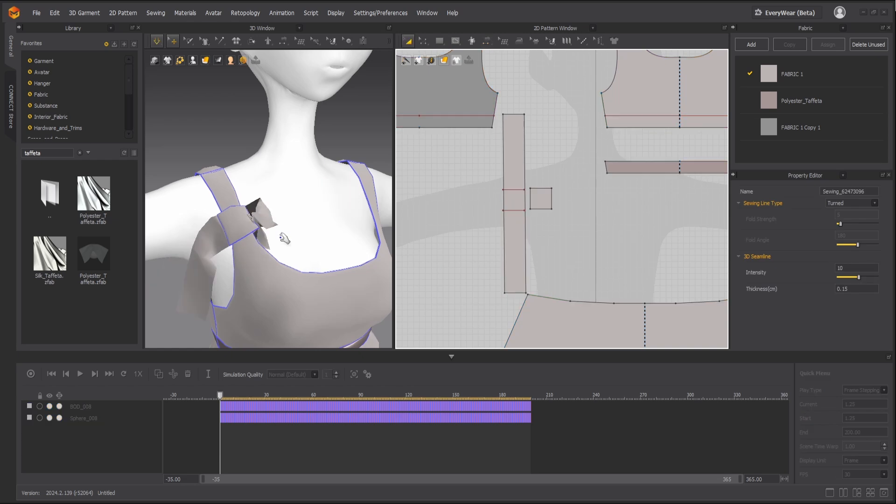
pyautogui.moveTo(271, 220); pyautogui.dragTo(301, 194)
pyautogui.press('space')
pyautogui.hotkey('ctrl', 'z')
# - Draw an internal fold line across each arm of the long strip, roughly midway between its end and the loop
pyautogui.click(282, 199)
pyautogui.moveTo(342, 80); pyautogui.dragTo(310, 69, button='right')
pyautogui.click(333, 41)
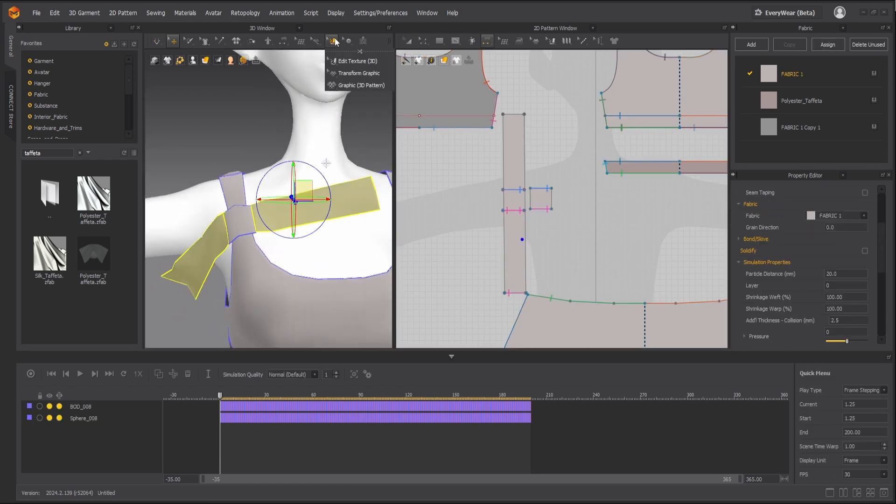
pyautogui.click(252, 41)
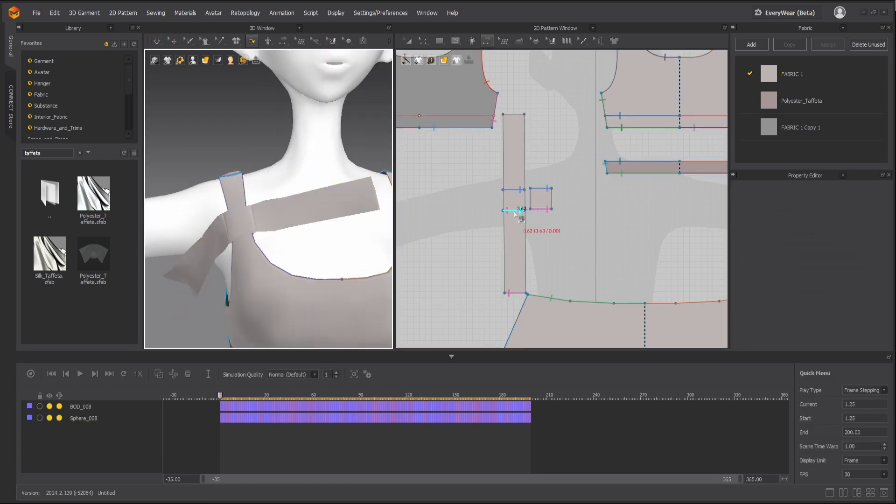
pyautogui.press('g')
pyautogui.click(524, 156)
pyautogui.doubleClick(503, 156)
pyautogui.click(526, 246)
pyautogui.click(504, 246)
# - Fold both arms of the strip back along the new internal lines, to a fold angle of about 3
pyautogui.click(206, 258)
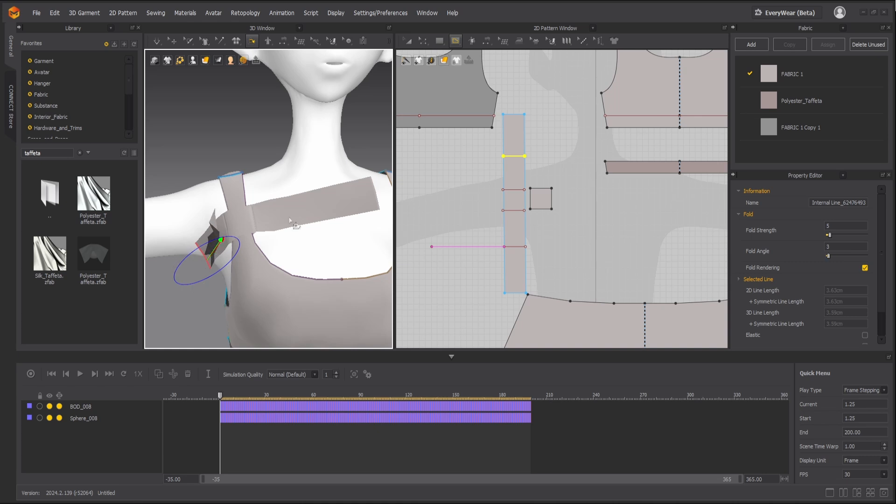
pyautogui.press('n')
pyautogui.scroll(4, 278, 227)
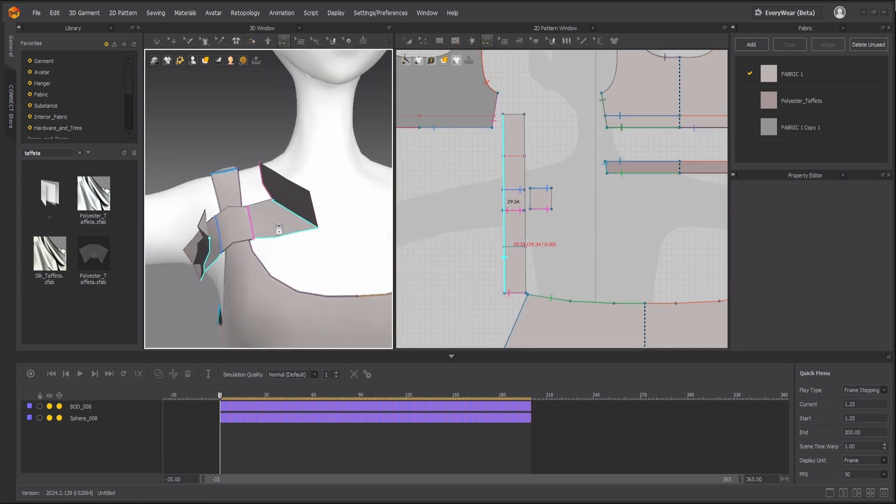
# - Sew the strip's upper end edge back at the loop and simulate, pulling the bow arm outward
pyautogui.click(196, 243)
pyautogui.press('space')
pyautogui.press('n')
pyautogui.scroll(-3, 260, 269)
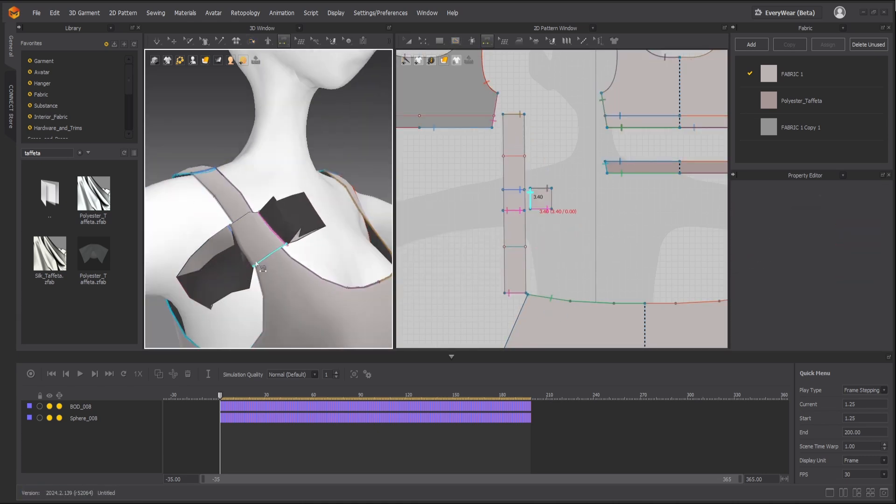
pyautogui.press('space')
pyautogui.moveTo(208, 265); pyautogui.dragTo(142, 264)
pyautogui.press('space')
pyautogui.press('n')
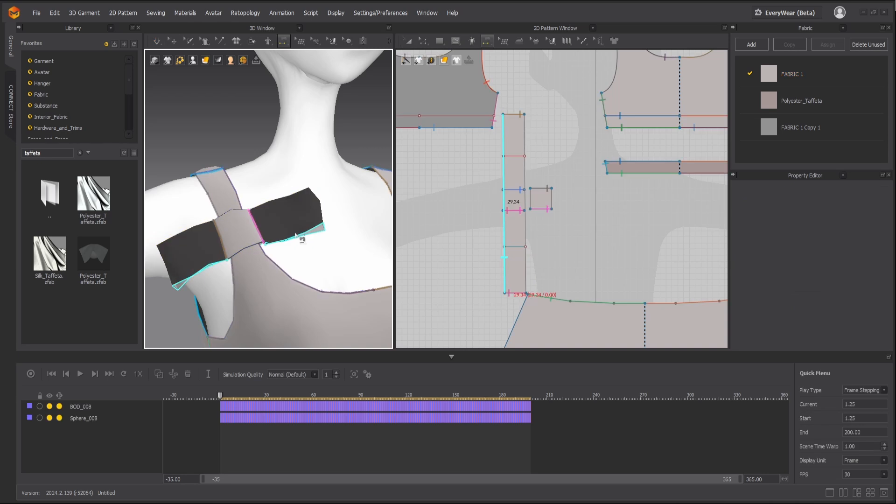
# - Set the particle distance of the bow strip and its centre loop to 10 mm
pyautogui.press('q')
pyautogui.click(286, 227)
pyautogui.keyDown('shift'); pyautogui.click(239, 232); pyautogui.keyUp('shift')
pyautogui.doubleClick(838, 273)
pyautogui.write('10')
pyautogui.press('Return')
pyautogui.click(209, 72)
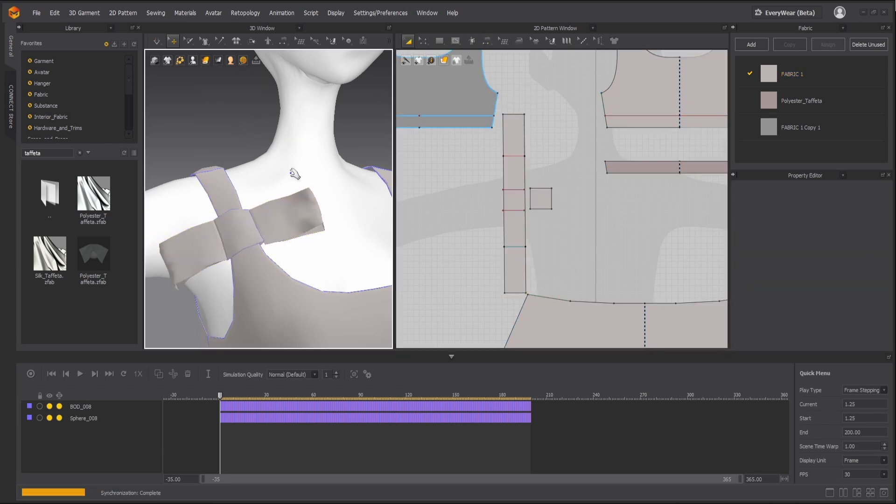
# - Simulate the refined bow so it settles on the shoulder strap
pyautogui.press('space')
pyautogui.scroll(-4, 280, 201)
pyautogui.moveTo(281, 200); pyautogui.dragTo(248, 175)
pyautogui.scroll(3, 294, 222)
pyautogui.click(220, 246)
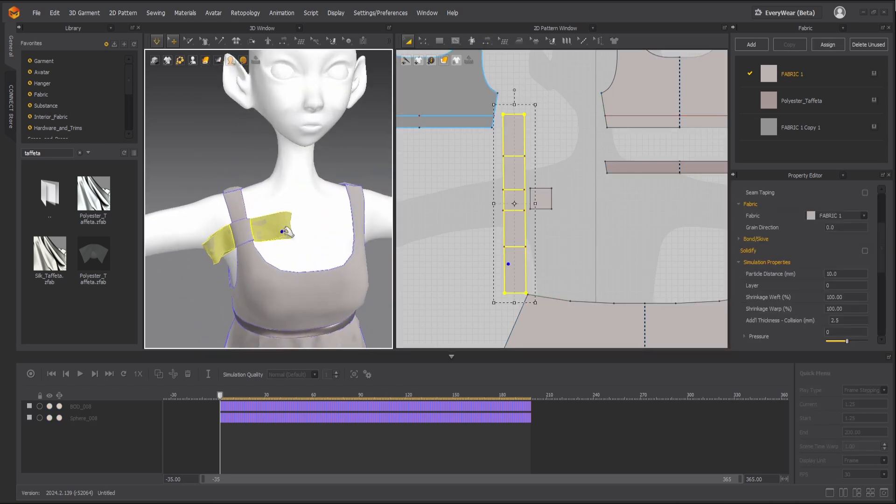
pyautogui.press('space')
# - Assign the Polyester_Taffeta fabric to the bow strip and its centre loop, and simulate the bow
pyautogui.moveTo(769, 101); pyautogui.dragTo(513, 228)
pyautogui.click(211, 168)
pyautogui.press('space')
pyautogui.scroll(-6, 210, 168)
pyautogui.click(245, 220)
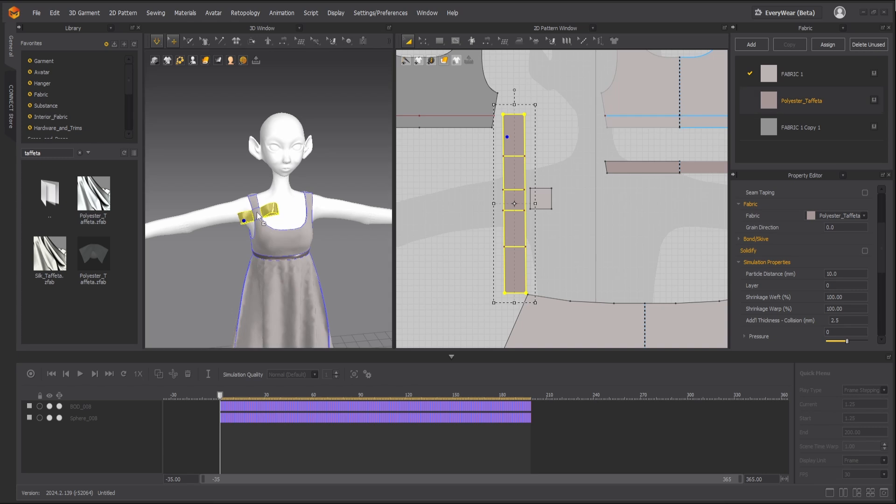
pyautogui.scroll(4, 258, 215)
pyautogui.press('space')
pyautogui.scroll(-4, 286, 225)
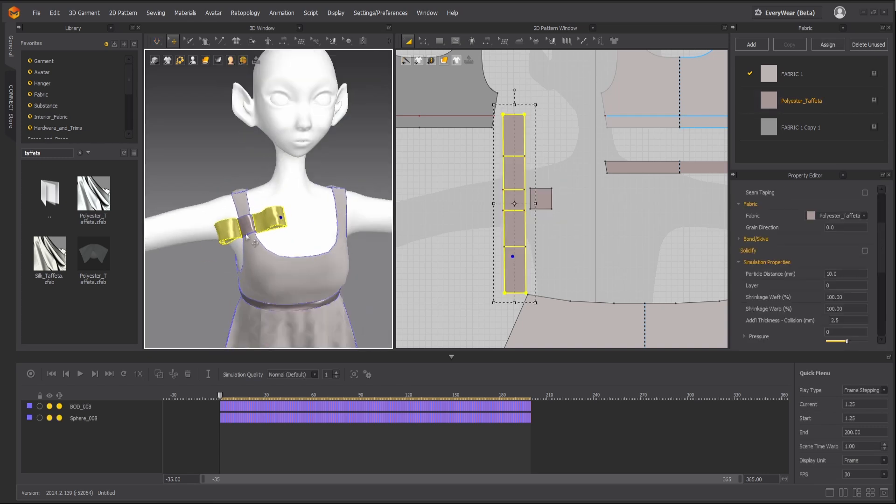
# - Create a mirrored copy of the bow strip and loop patterns and place it on the opposite side above the skirt panel
pyautogui.click(308, 235)
pyautogui.click(263, 215)
pyautogui.keyDown('shift'); pyautogui.click(546, 201); pyautogui.keyUp('shift')
pyautogui.scroll(-4, 547, 202)
pyautogui.rightClick(529, 201)
pyautogui.click(589, 118)
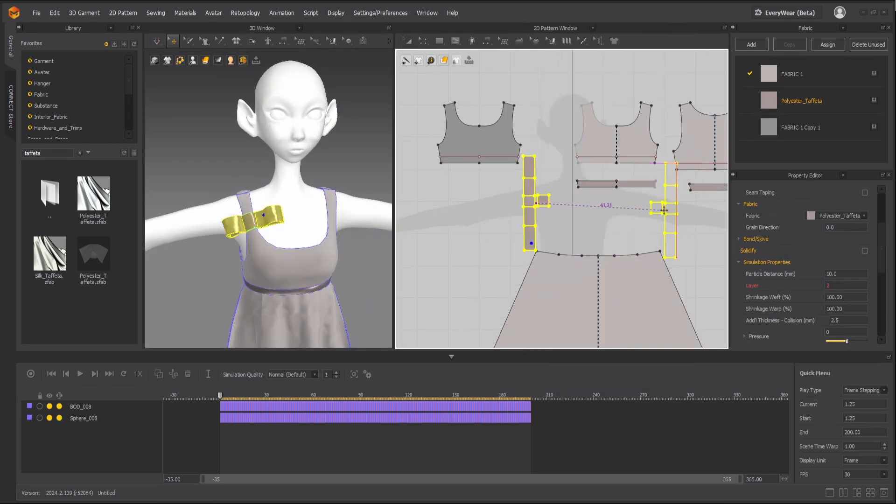
pyautogui.click(666, 214)
pyautogui.scroll(-3, 348, 239)
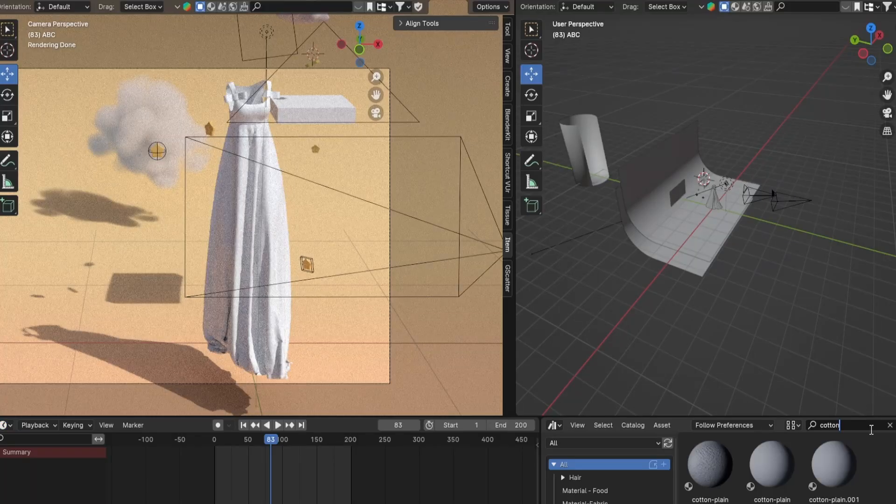
# - Switch to Blender and try a pink cotton fabric and the embossed gold metal material on the dress, previewing the animation
pyautogui.moveTo(834, 464); pyautogui.dragTo(302, 318)
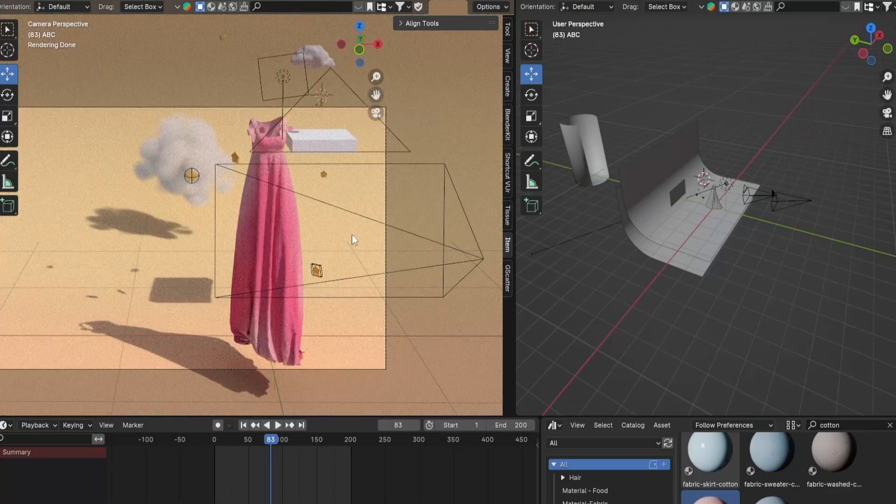
pyautogui.press('space')
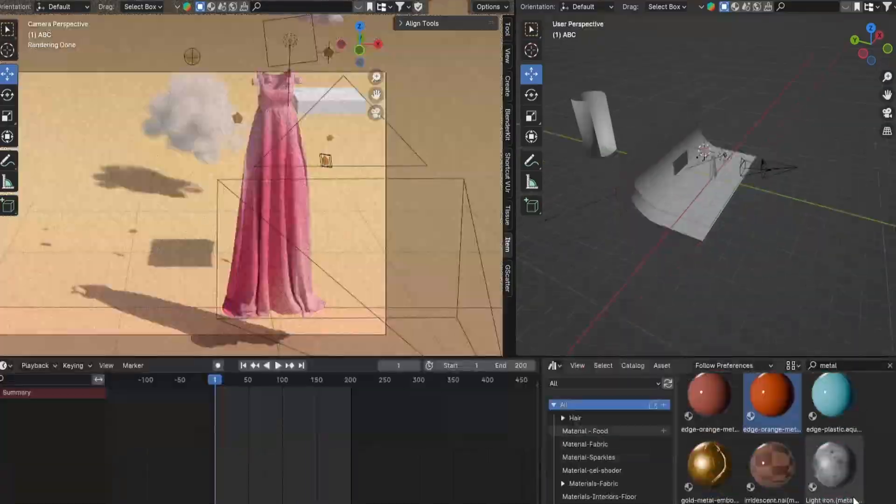
pyautogui.moveTo(710, 464); pyautogui.dragTo(305, 223)
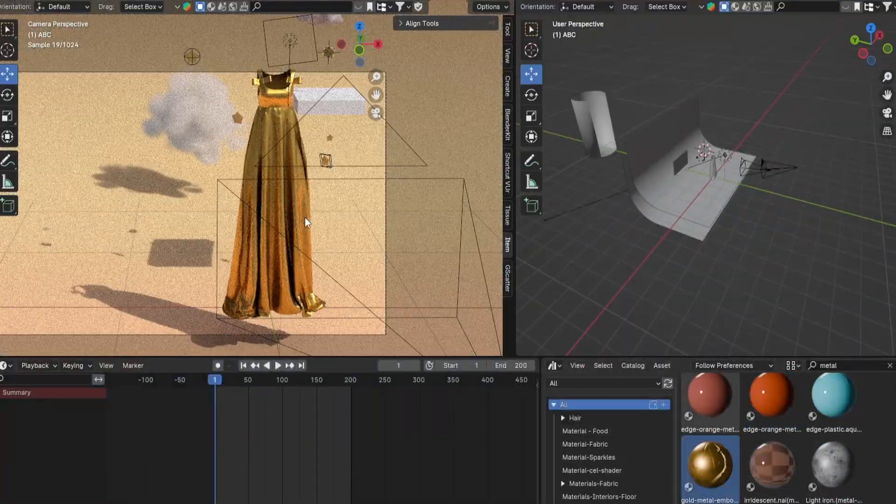
pyautogui.press('space')
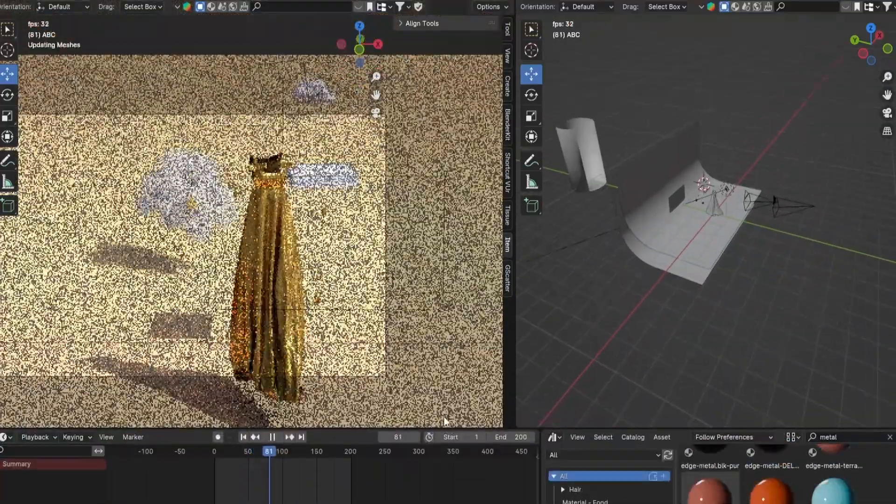
pyautogui.press('space')
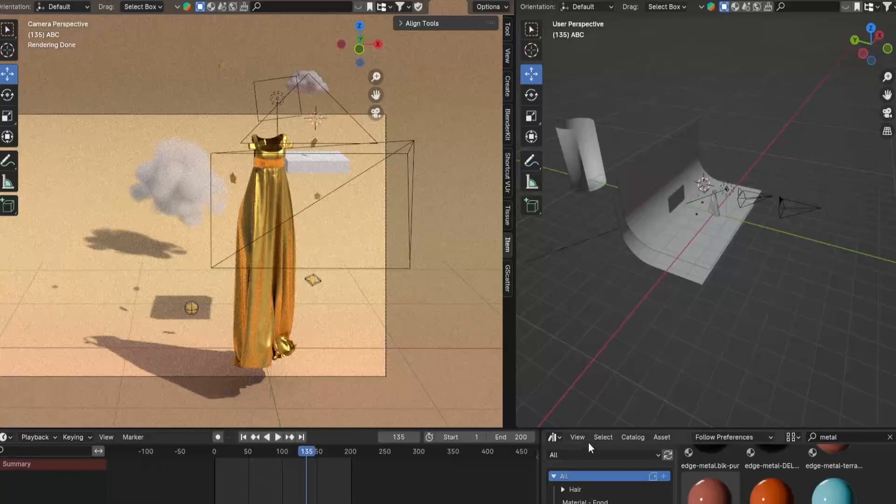
# - Try the Light iron logo metal and the plain Light iron metal materials on the dress, previewing the animation
pyautogui.moveTo(587, 428); pyautogui.dragTo(699, 359)
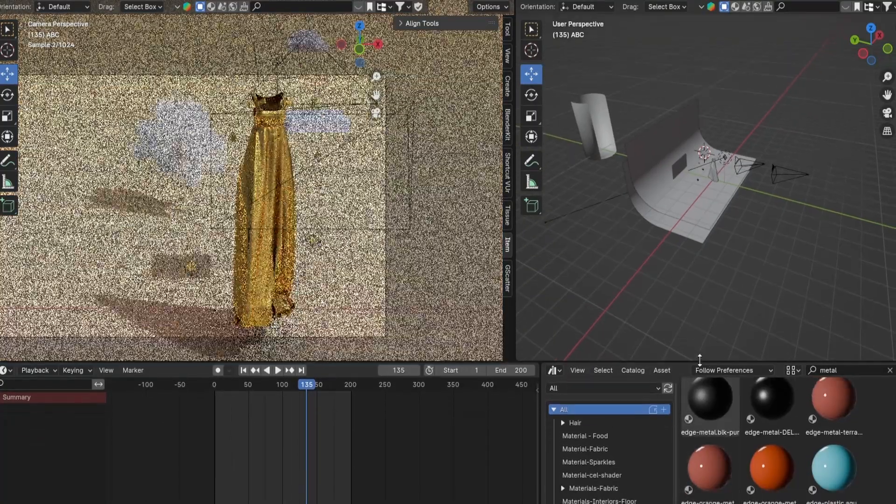
pyautogui.scroll(-5, 770, 443)
pyautogui.moveTo(772, 495); pyautogui.dragTo(452, 374)
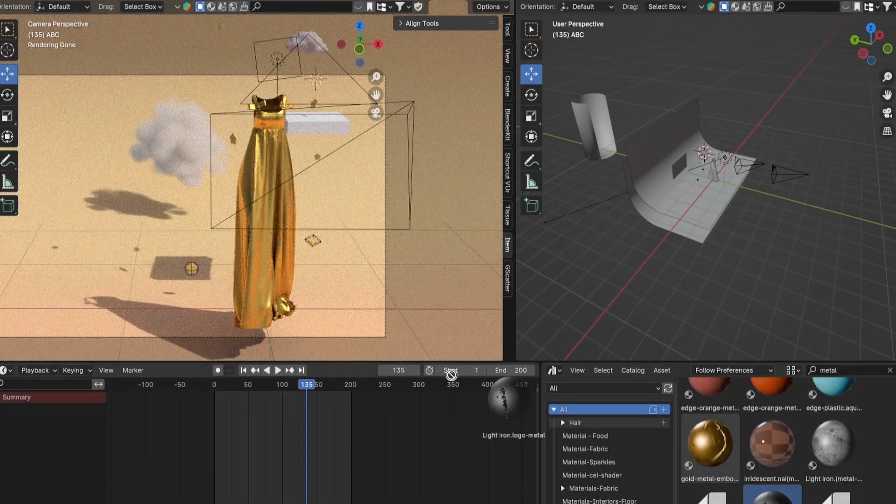
pyautogui.moveTo(250, 273); pyautogui.dragTo(251, 273)
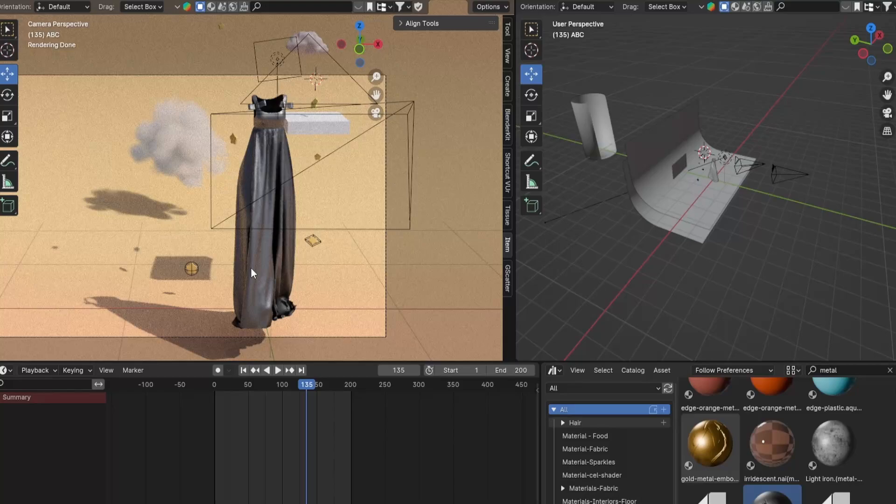
pyautogui.press('space')
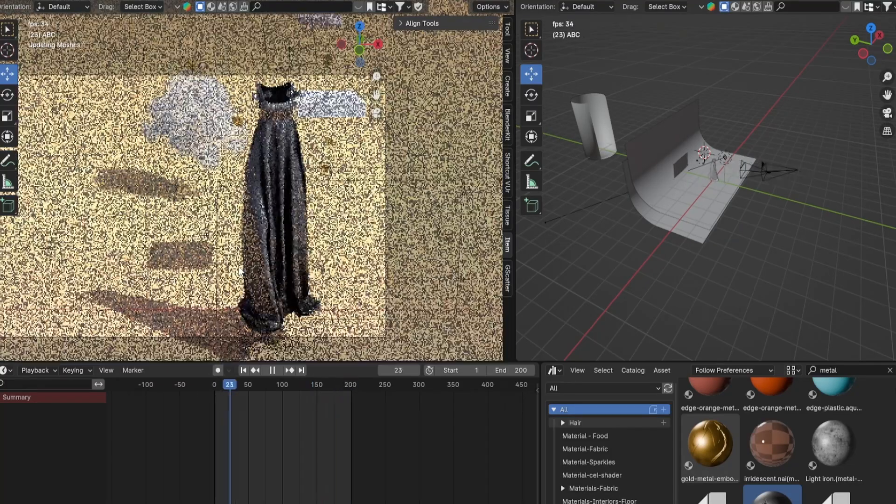
pyautogui.press('space')
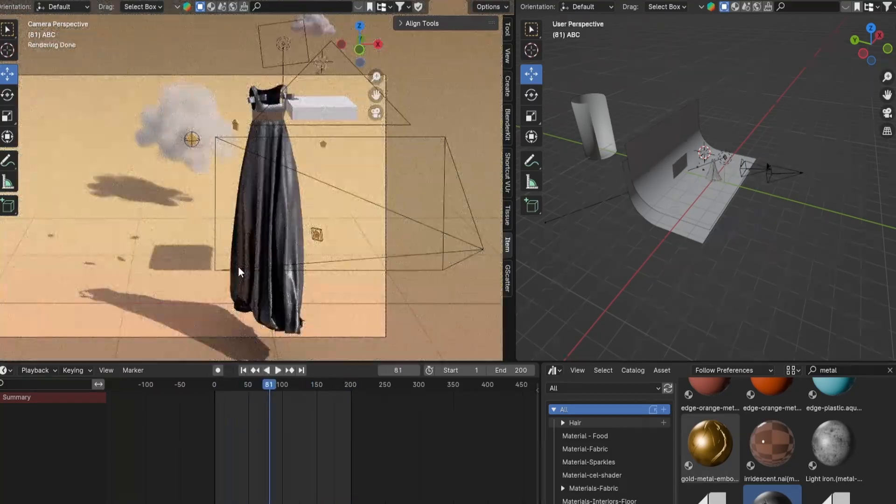
pyautogui.moveTo(811, 454); pyautogui.dragTo(273, 245)
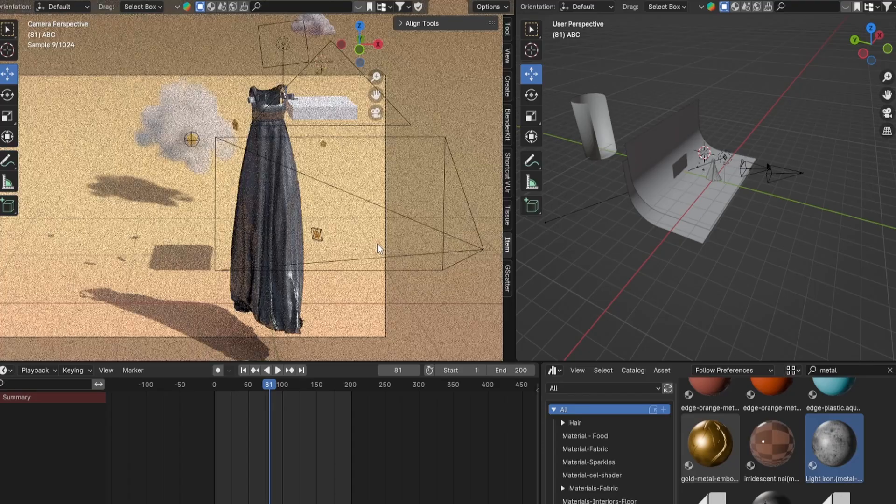
# - Apply the metal.003 material to the dress and preview the animation
pyautogui.scroll(-4, 838, 447)
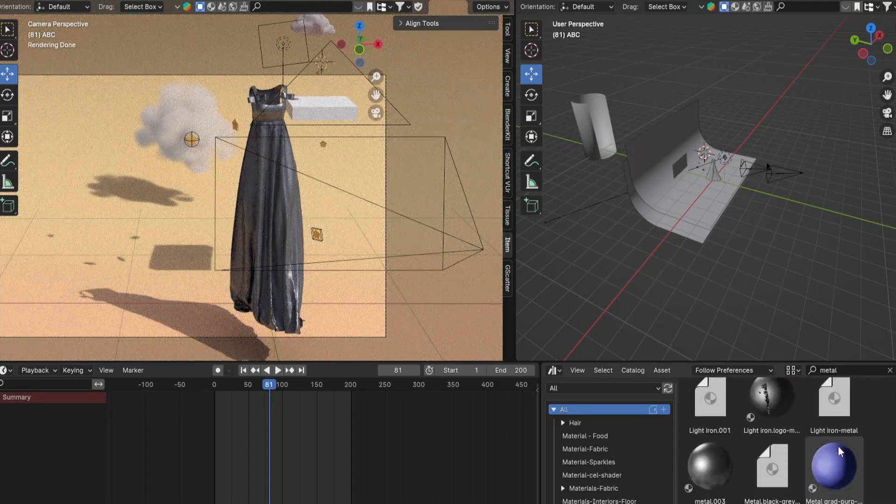
pyautogui.moveTo(710, 443); pyautogui.dragTo(286, 220)
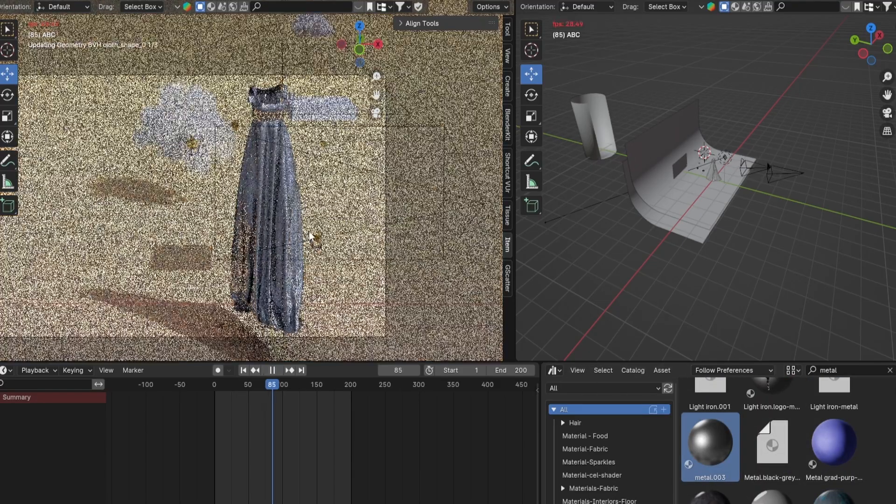
pyautogui.press('space')
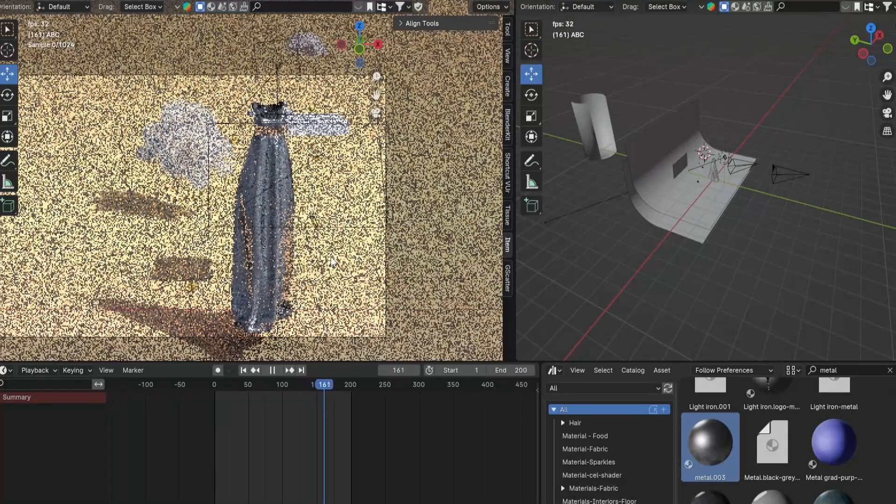
pyautogui.press('space')
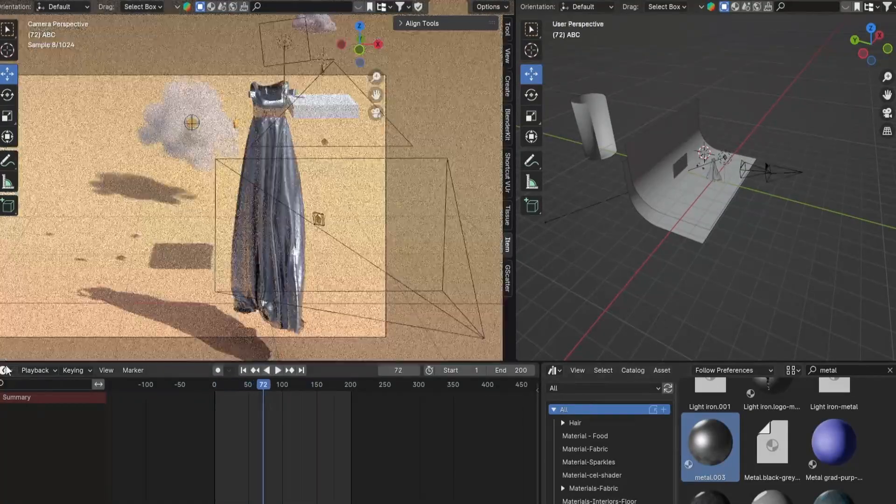
# - Replace the timeline with the Shader Editor and bring up the node setup of the dress's metal.003 material
pyautogui.click(6, 370)
pyautogui.click(54, 482)
pyautogui.click(297, 252)
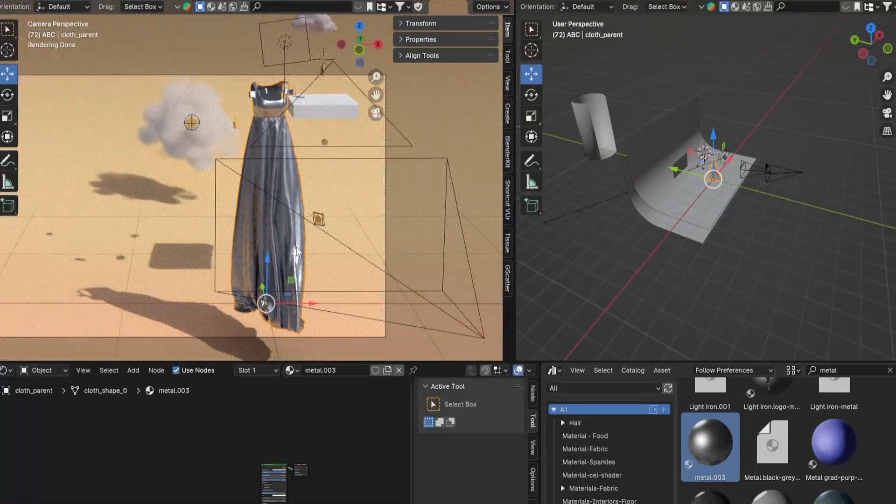
pyautogui.scroll(6, 317, 480)
pyautogui.moveTo(318, 480); pyautogui.dragTo(219, 443, button='middle')
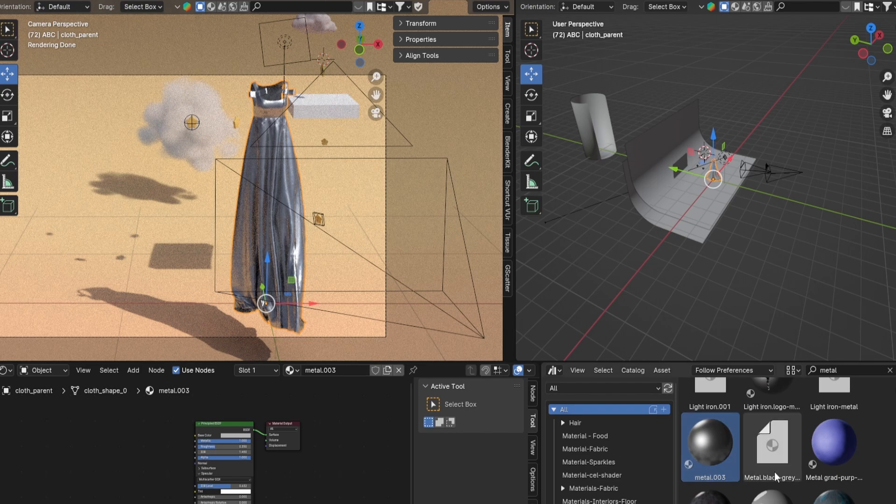
# - Try the pale lilac metal material from the asset library on the dress and undo it
pyautogui.scroll(-5, 828, 444)
pyautogui.moveTo(710, 481); pyautogui.dragTo(259, 223)
pyautogui.hotkey('ctrl', 'z')
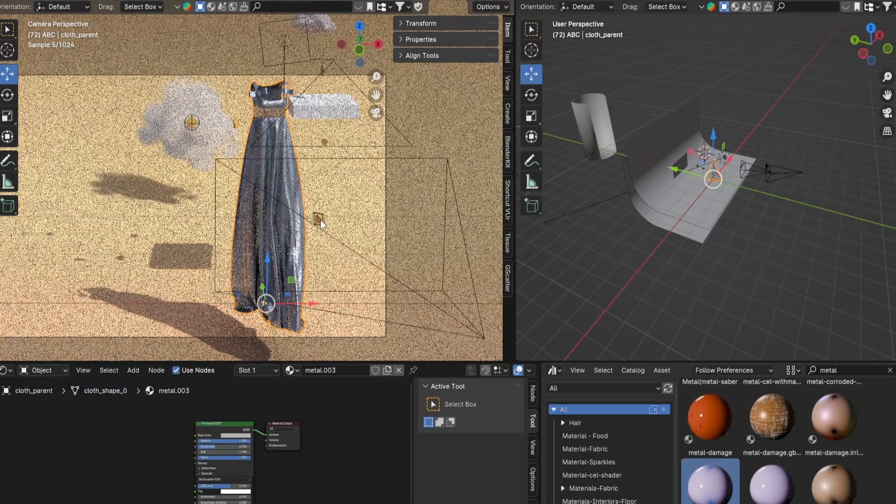